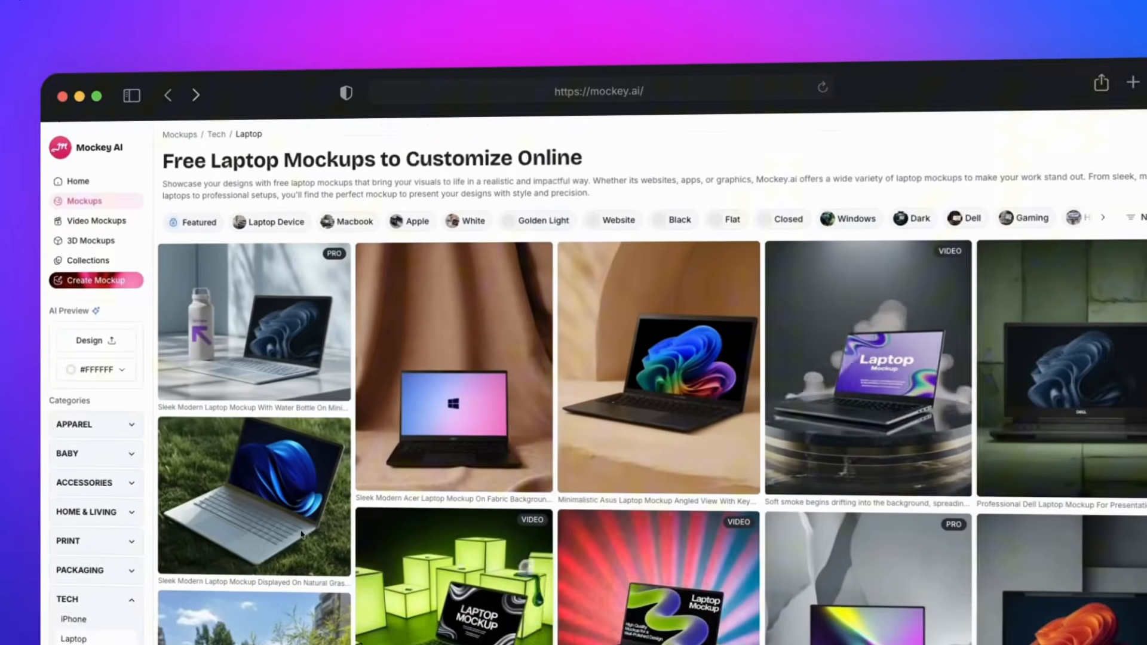
Browse the laptop mockups and crop the uploaded design onto a laptop template.
{"action": "scroll", "coordinate": [301, 521], "scroll_direction": "down", "scroll_amount": 5}
{"action": "scroll", "coordinate": [301, 521], "scroll_direction": "down", "scroll_amount": 6}
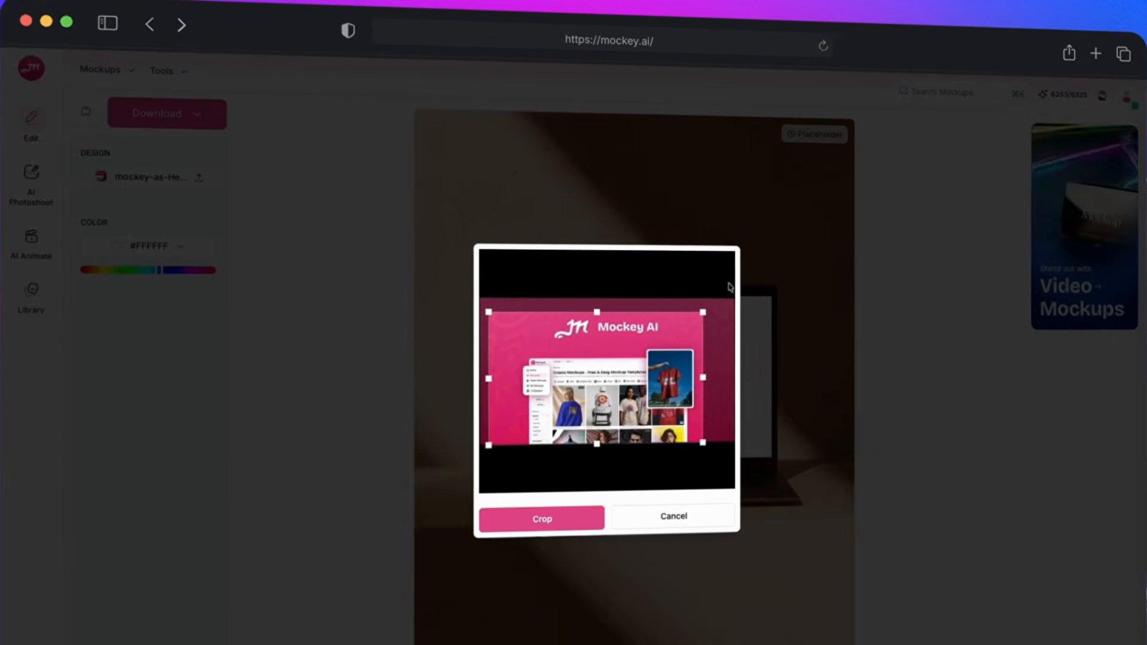
{"action": "left_click_drag", "start_coordinate": [730, 287], "coordinate": [727, 295]}
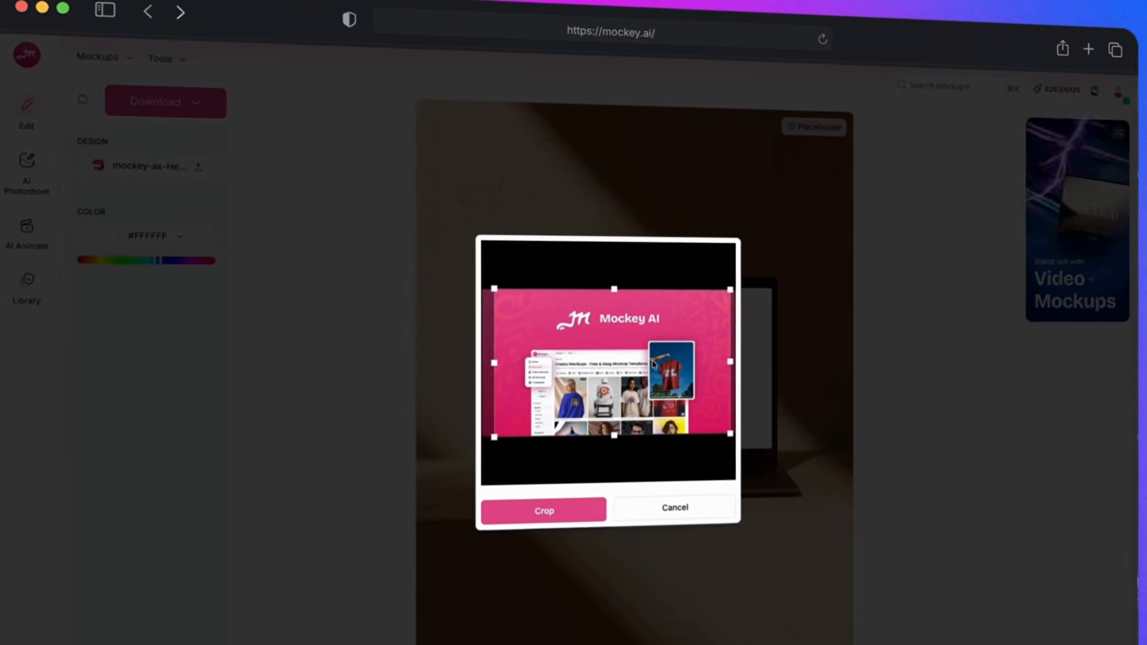
{"action": "left_click", "coordinate": [591, 519]}
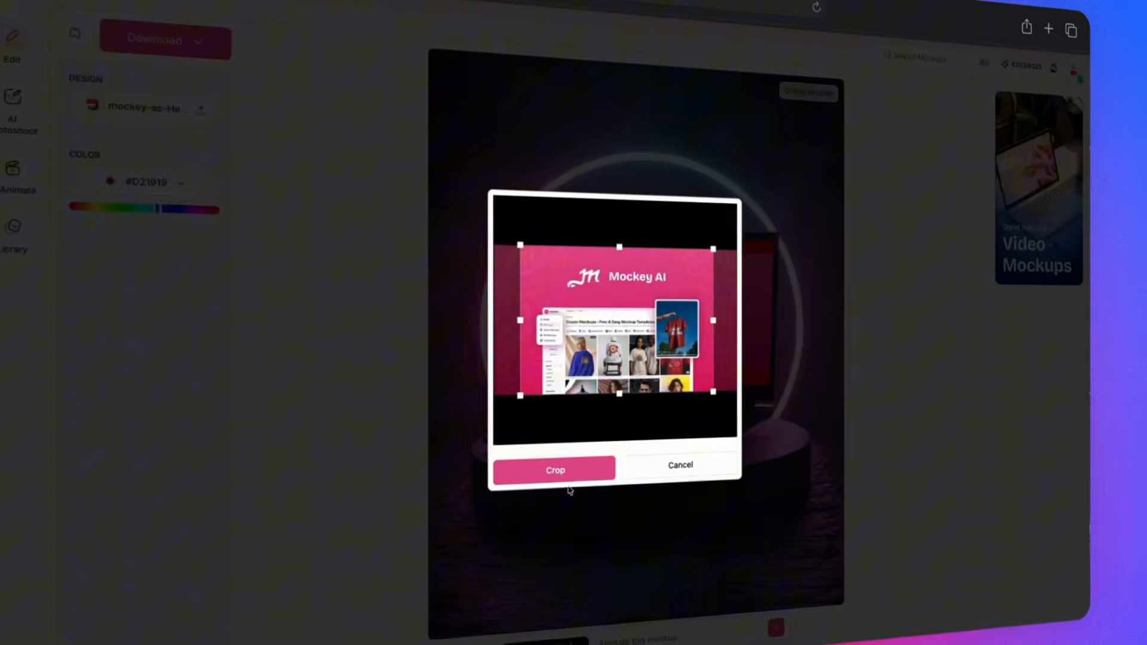
{"action": "left_click", "coordinate": [531, 469]}
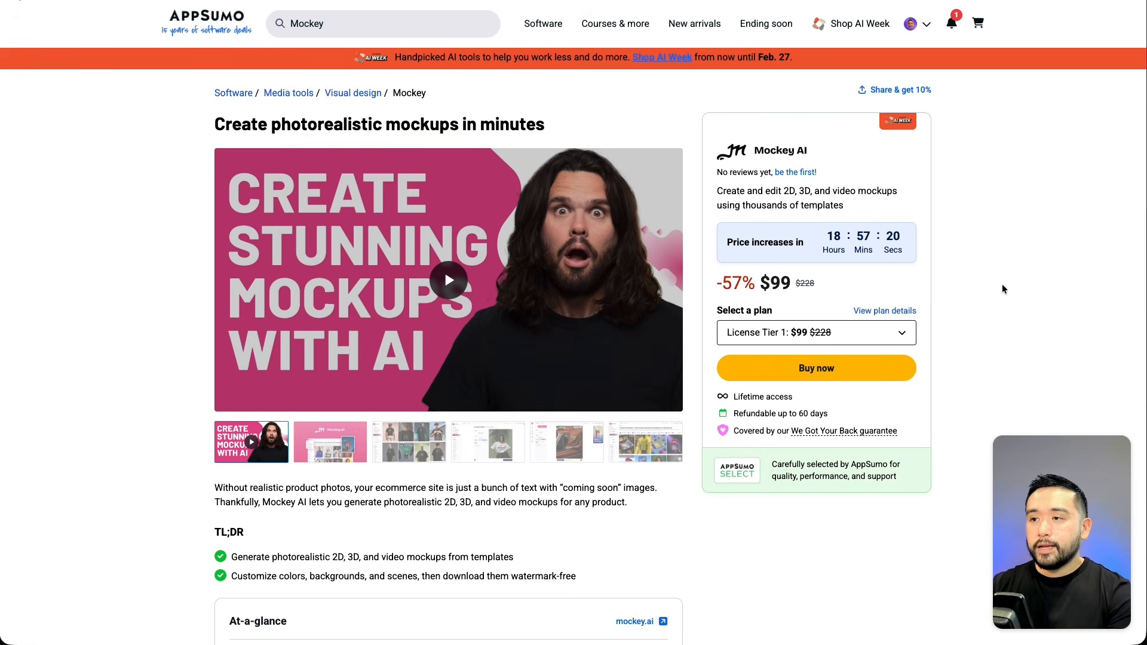
Scroll through the Mockey deal page on AppSumo to review its features and license tiers.
{"action": "scroll", "coordinate": [1002, 289], "scroll_direction": "down", "scroll_amount": 5}
{"action": "scroll", "coordinate": [1002, 286], "scroll_direction": "down", "scroll_amount": 6}
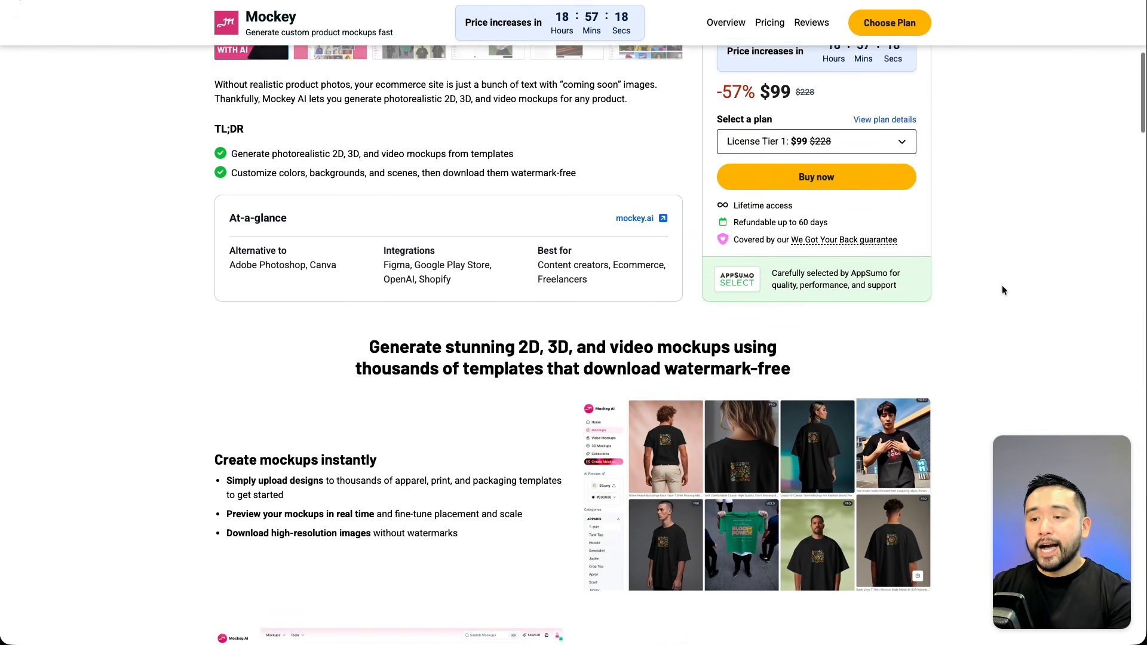
{"action": "scroll", "coordinate": [1003, 290], "scroll_direction": "down", "scroll_amount": 6}
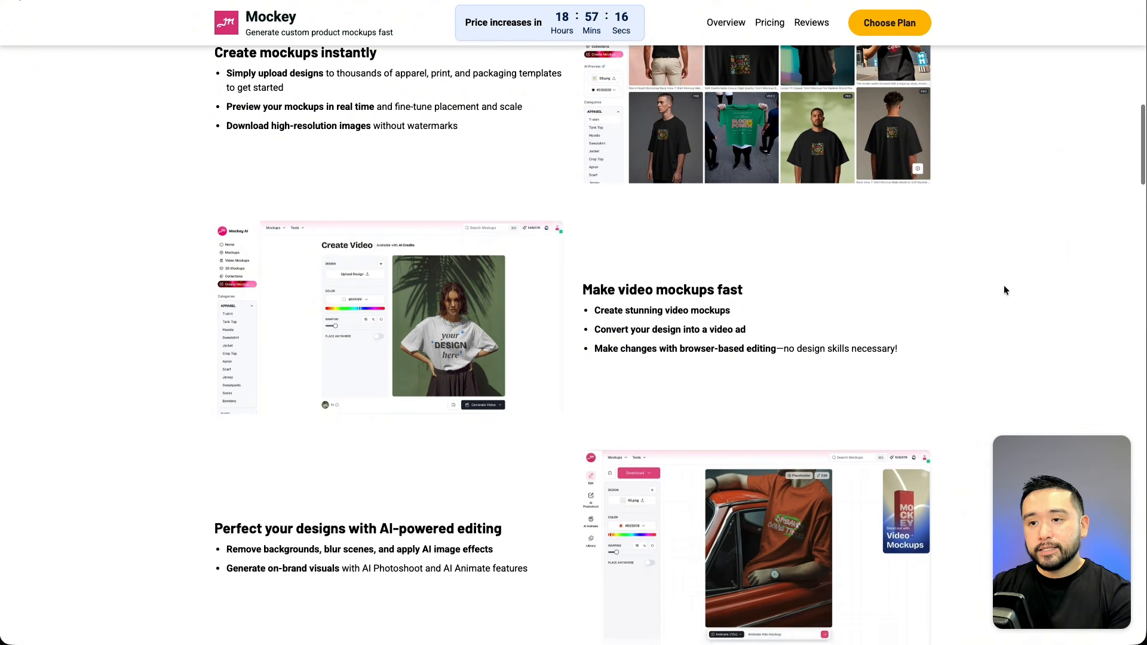
{"action": "scroll", "coordinate": [1006, 290], "scroll_direction": "down", "scroll_amount": 3}
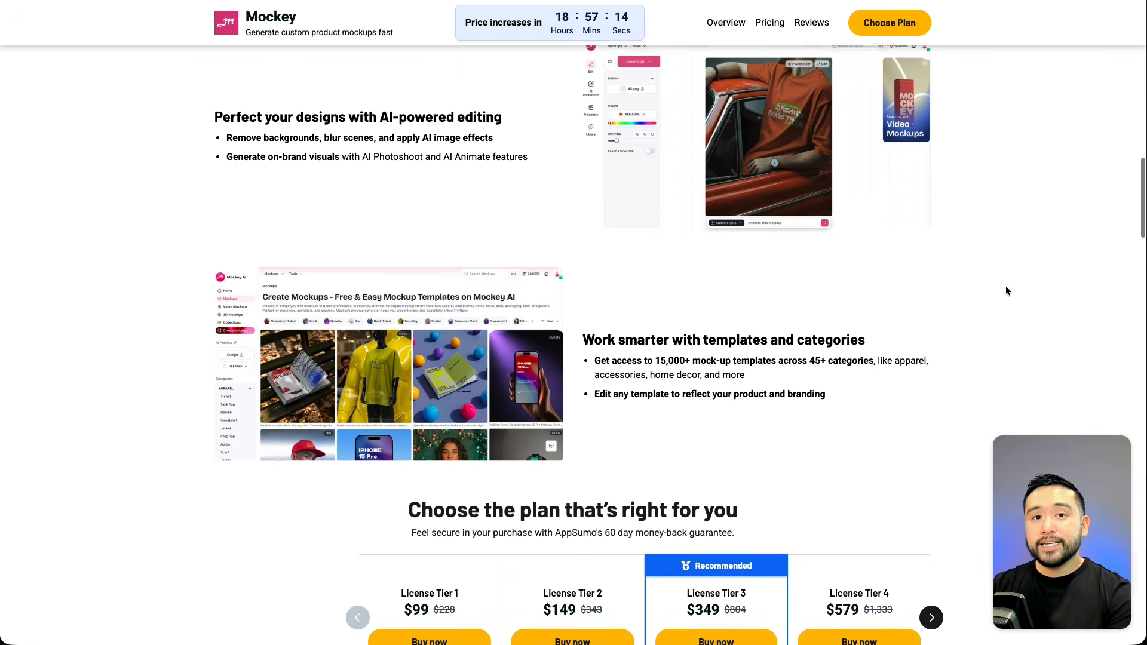
{"action": "scroll", "coordinate": [1006, 289], "scroll_direction": "down", "scroll_amount": 2}
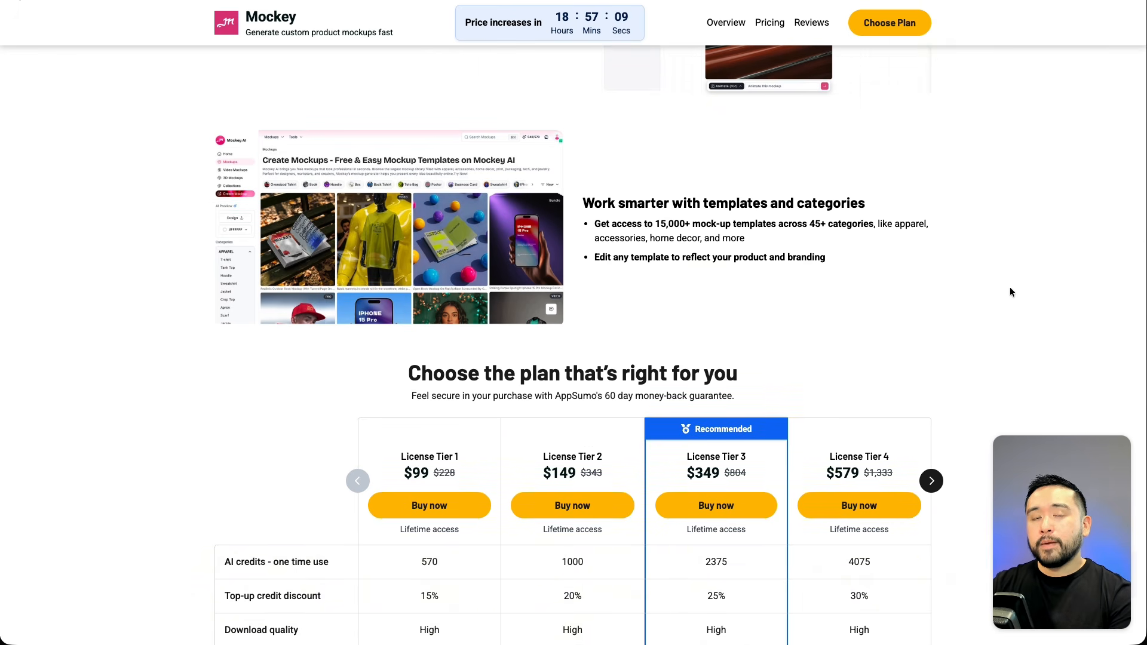
{"action": "scroll", "coordinate": [1009, 291], "scroll_direction": "down", "scroll_amount": 4}
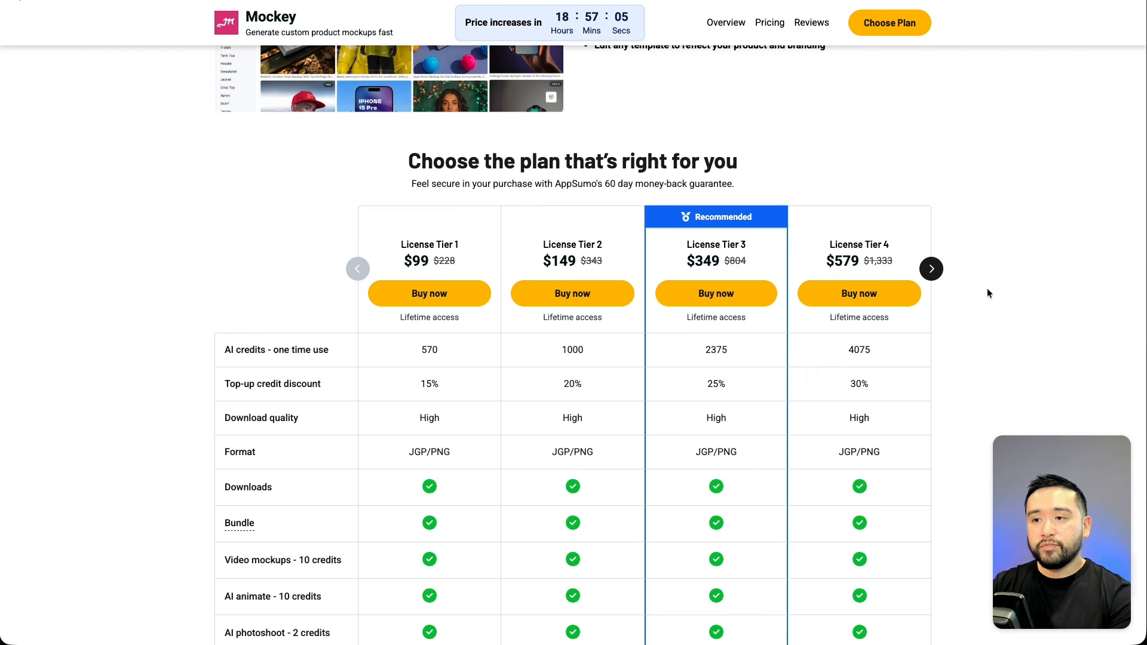
{"action": "scroll", "coordinate": [995, 289], "scroll_direction": "down", "scroll_amount": 1}
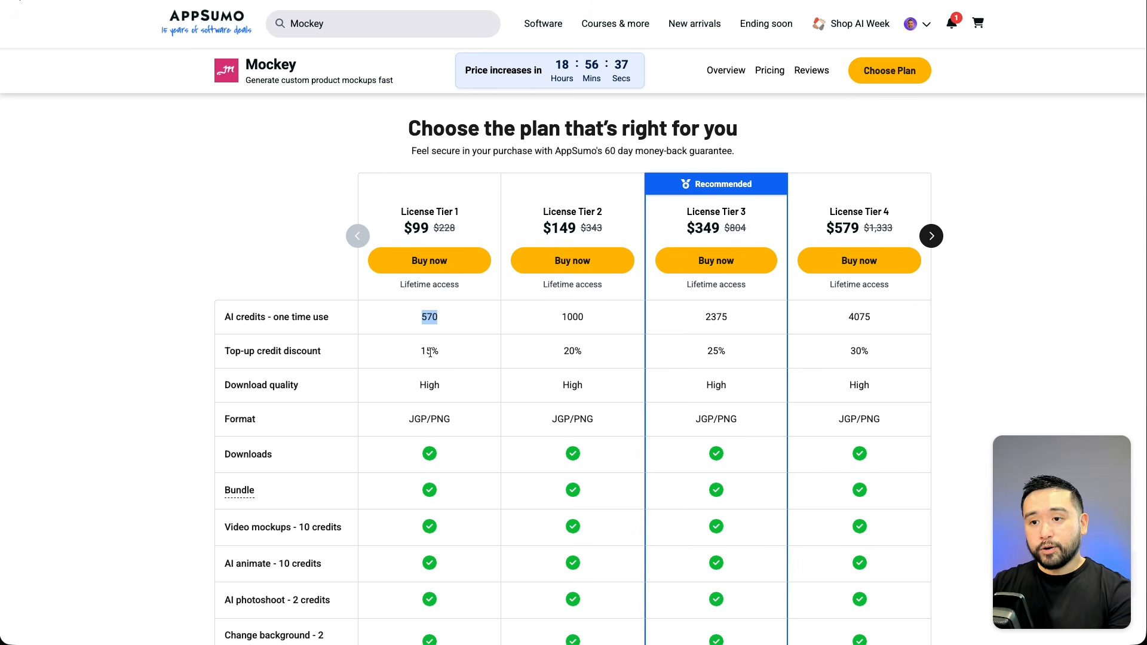
Shift the plan comparison to the higher license tiers and examine the per-feature credit costs.
{"action": "left_click", "coordinate": [932, 237]}
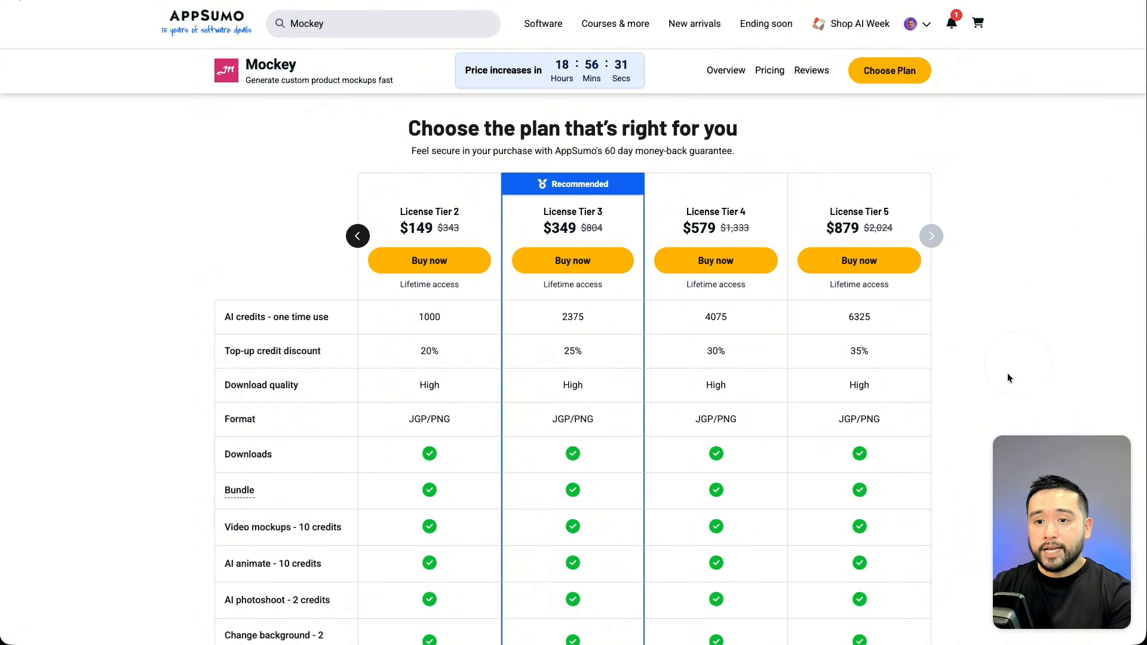
{"action": "scroll", "coordinate": [1010, 375], "scroll_direction": "down", "scroll_amount": 4}
{"action": "scroll", "coordinate": [1009, 371], "scroll_direction": "down", "scroll_amount": 2}
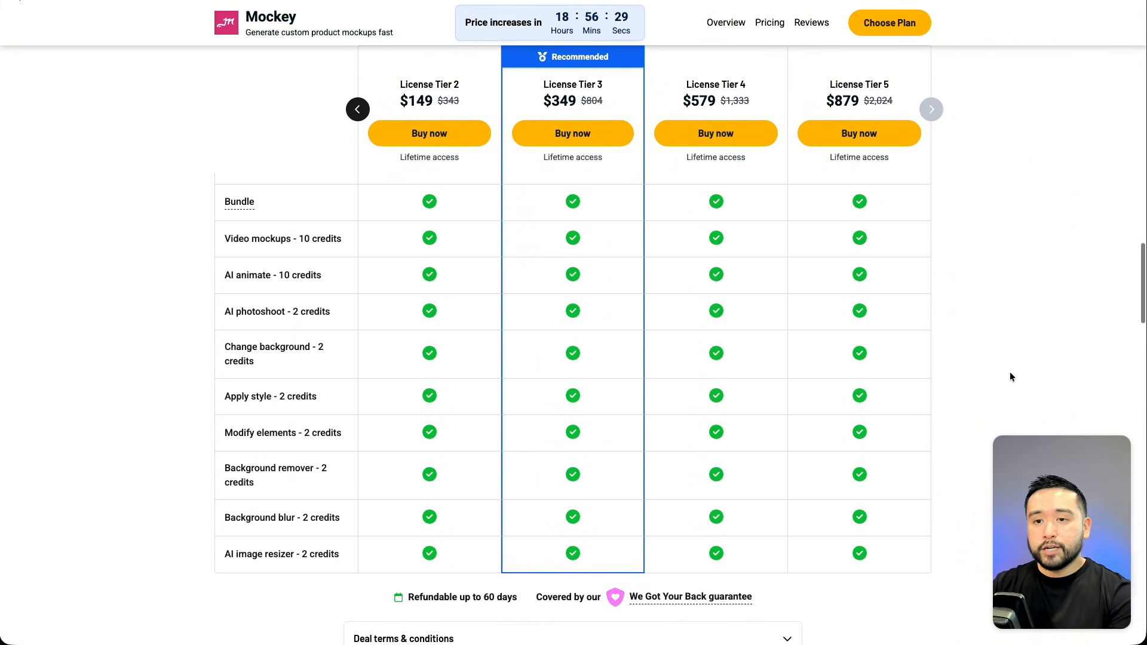
{"action": "left_click_drag", "start_coordinate": [226, 246], "coordinate": [333, 459]}
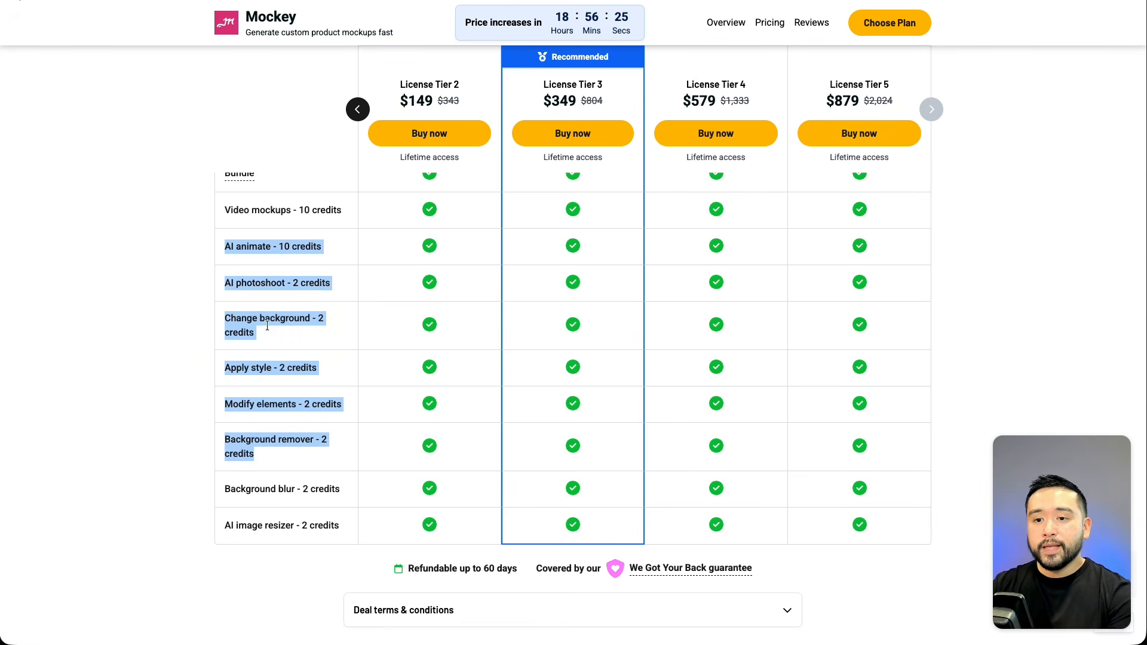
{"action": "left_click", "coordinate": [229, 251]}
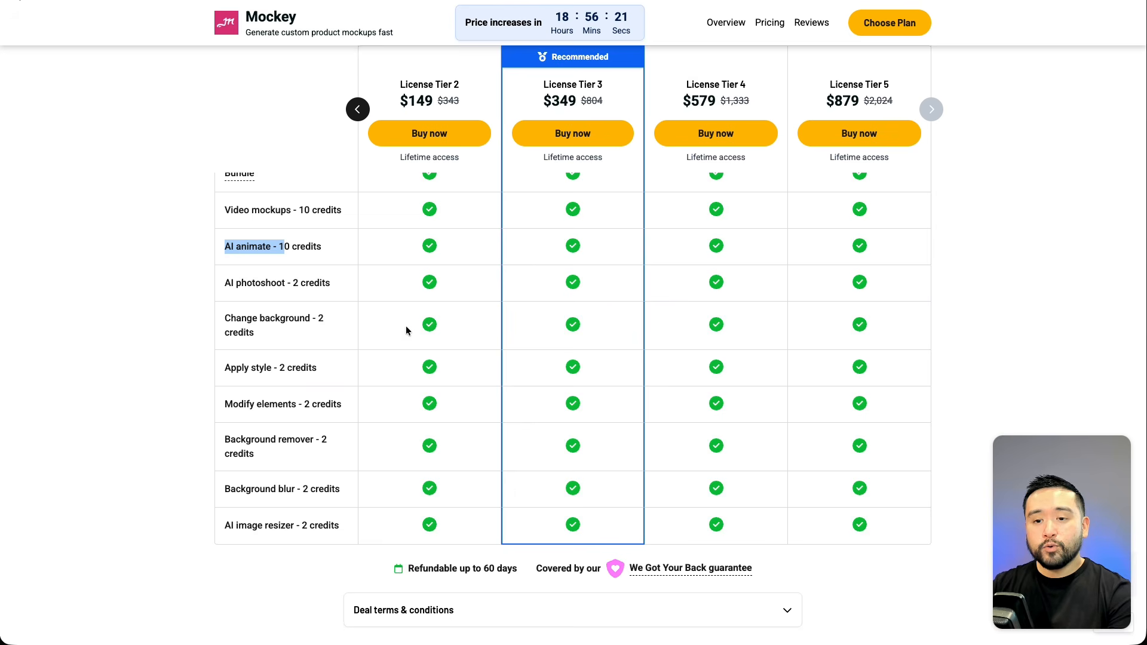
Read the founder information and the questions about the lifetime deal and credit top-up prices.
{"action": "scroll", "coordinate": [398, 331], "scroll_direction": "down", "scroll_amount": 3}
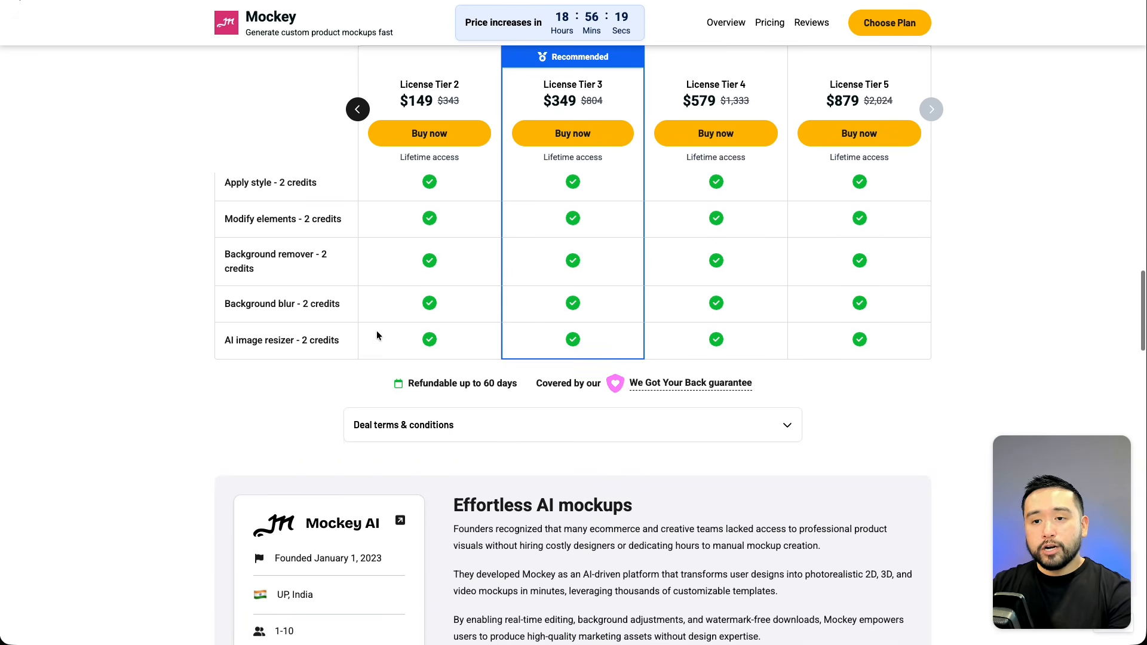
{"action": "scroll", "coordinate": [150, 365], "scroll_direction": "down", "scroll_amount": 6}
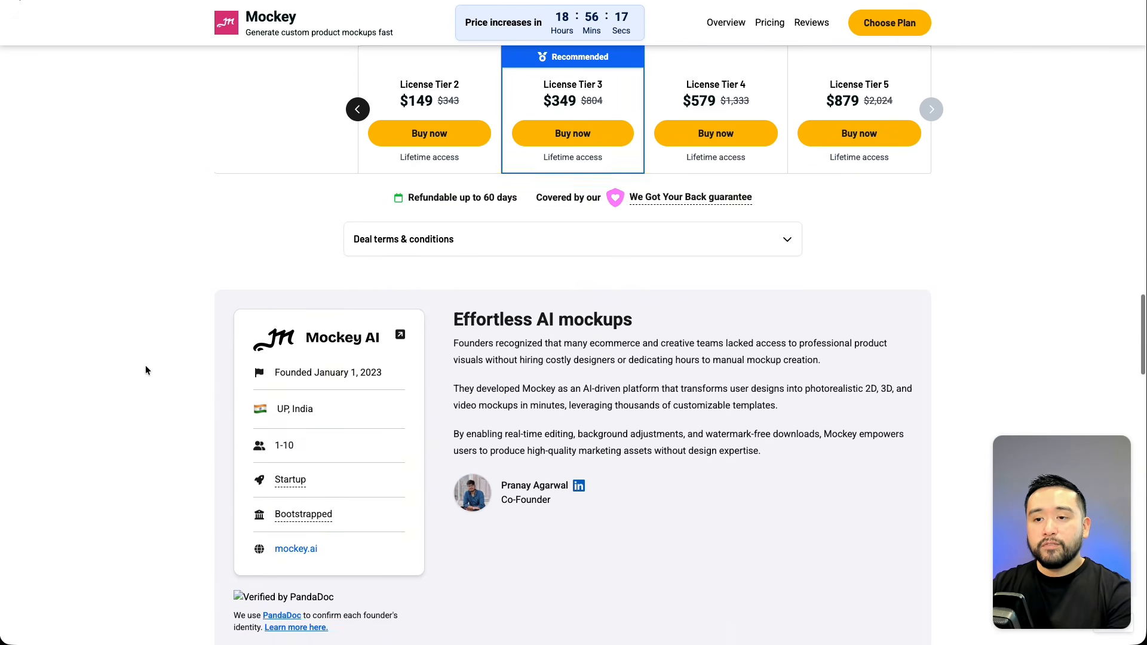
{"action": "scroll", "coordinate": [139, 369], "scroll_direction": "down", "scroll_amount": 8}
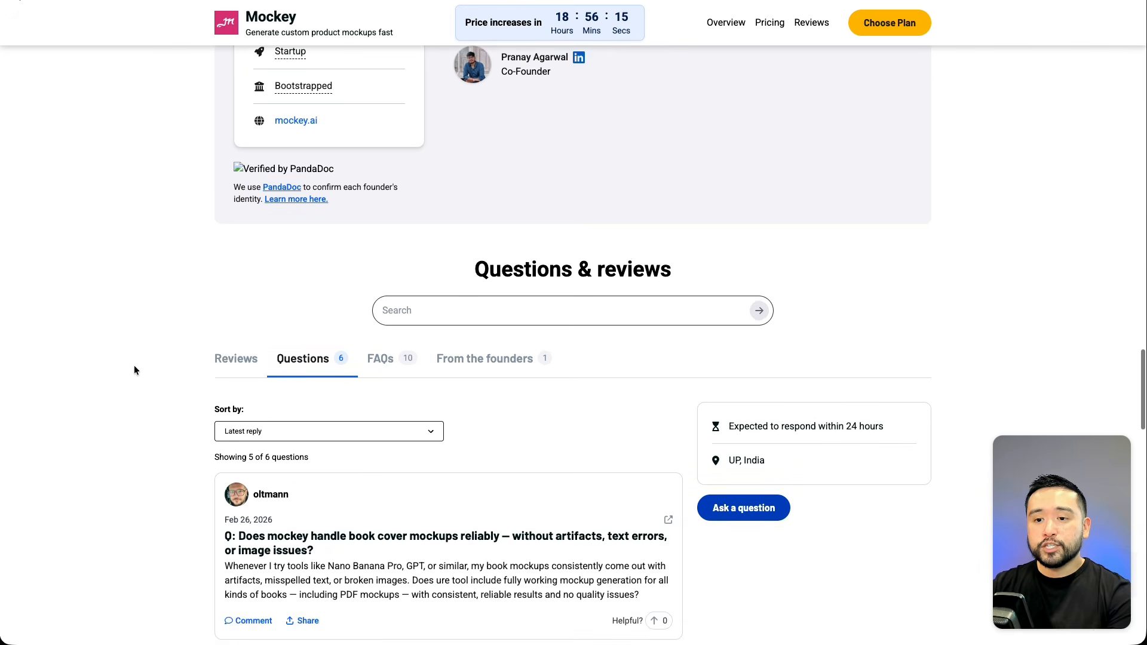
{"action": "scroll", "coordinate": [131, 366], "scroll_direction": "down", "scroll_amount": 9}
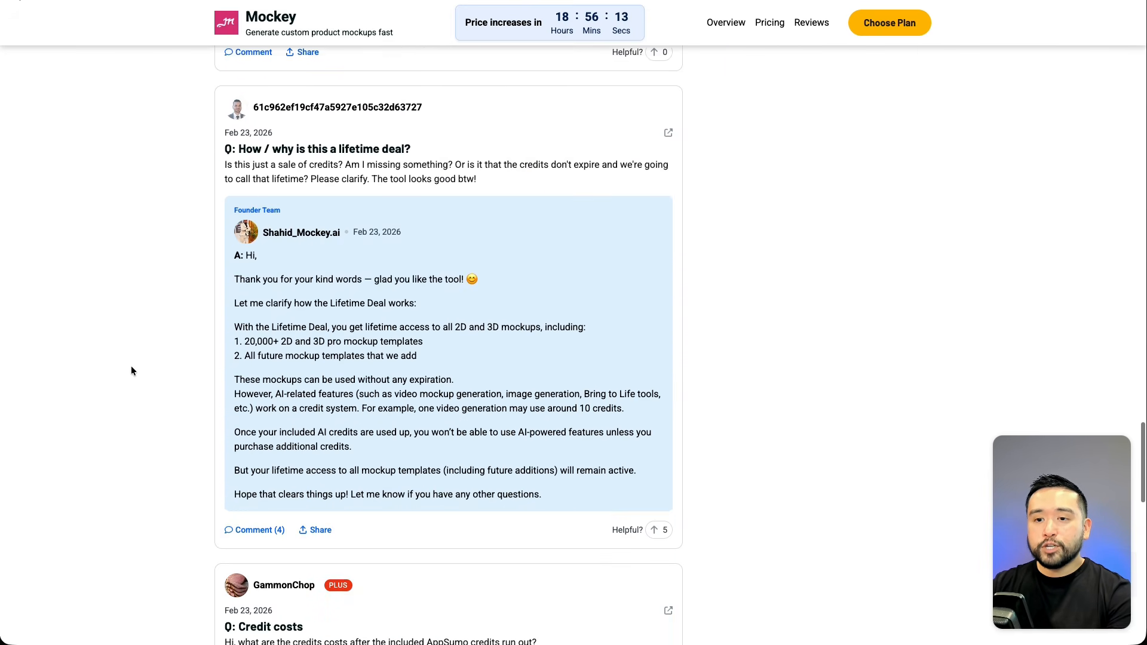
{"action": "scroll", "coordinate": [131, 365], "scroll_direction": "down", "scroll_amount": 2}
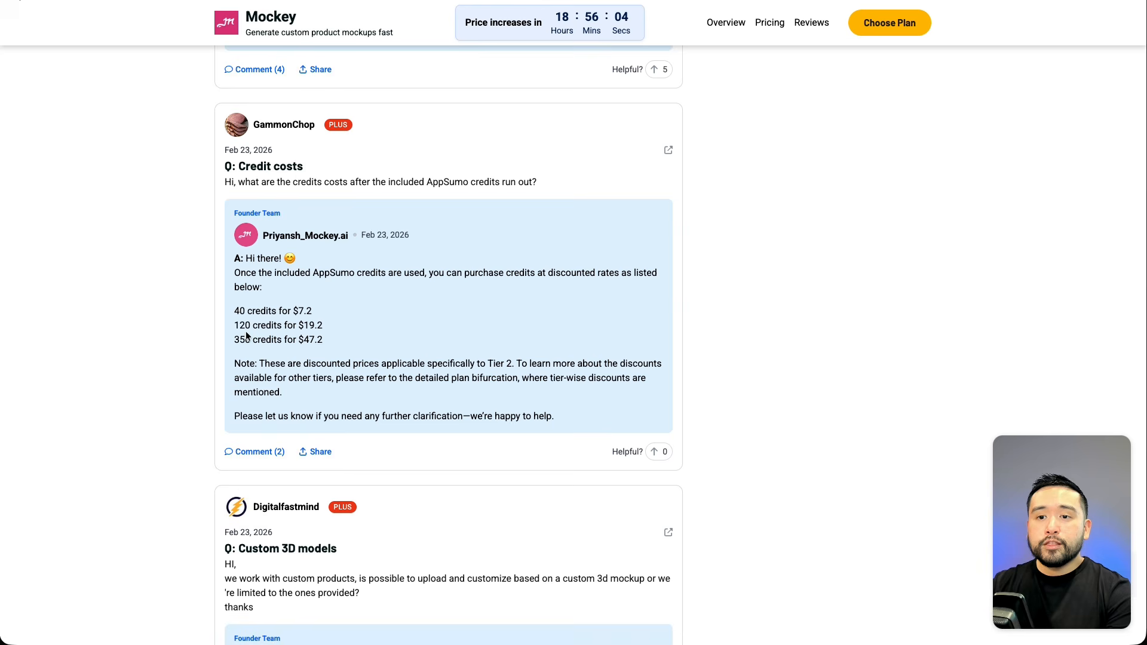
{"action": "left_click_drag", "start_coordinate": [343, 338], "coordinate": [299, 339]}
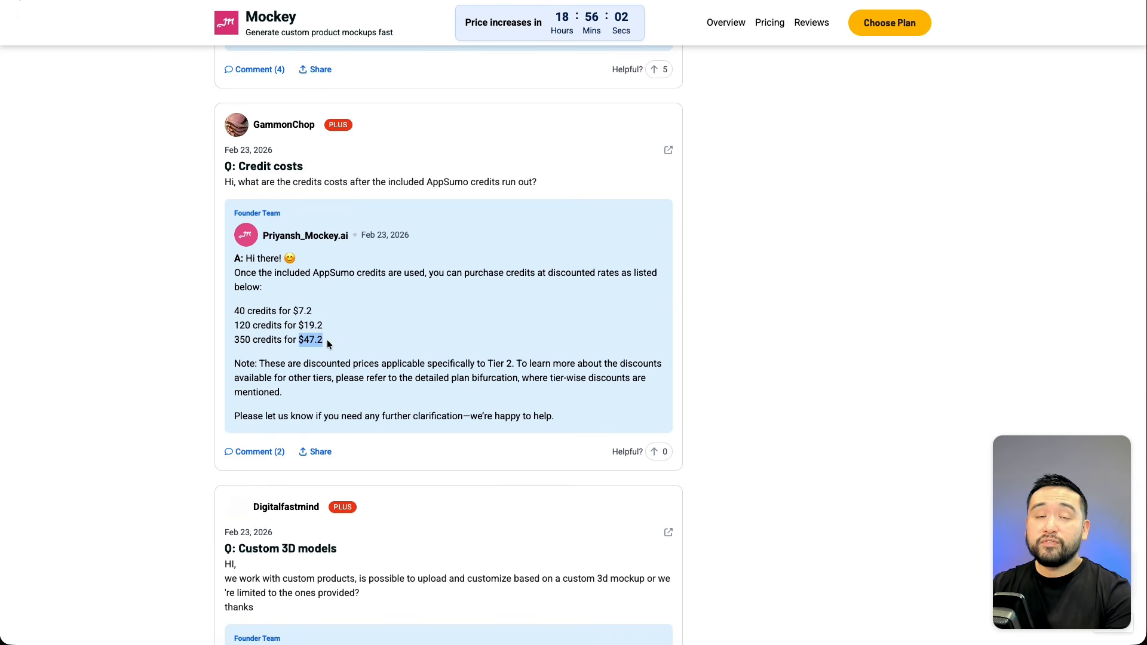
{"action": "scroll", "coordinate": [446, 335], "scroll_direction": "up", "scroll_amount": 8}
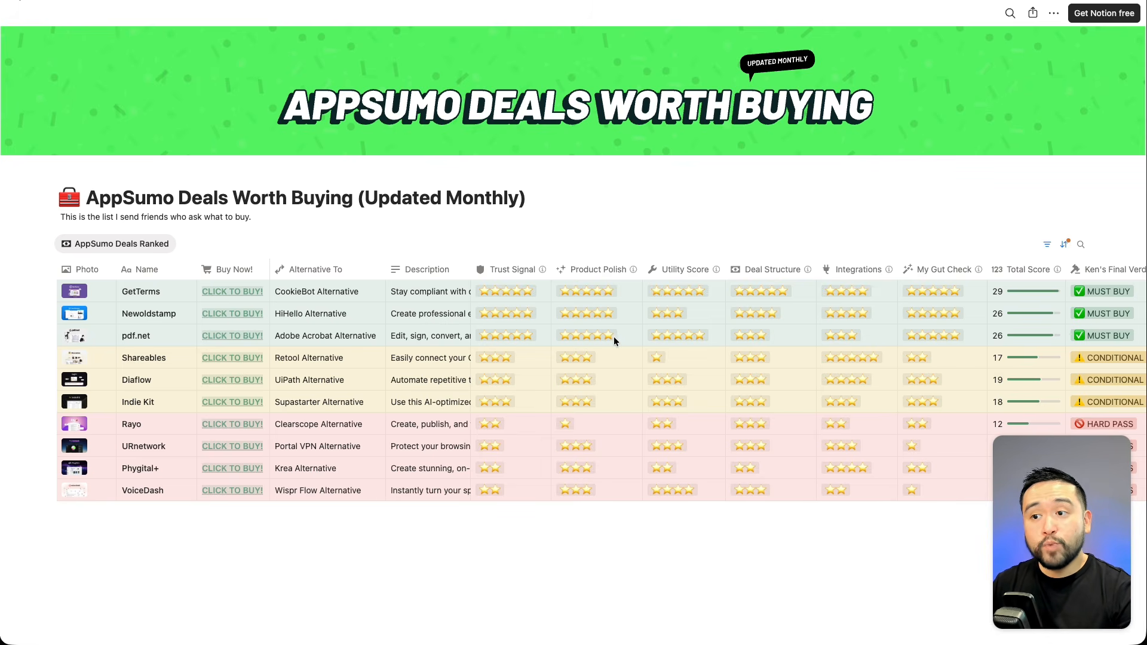
Scroll across the AppSumo Deals Worth Buying table to examine the score and verdict columns.
{"action": "scroll", "coordinate": [615, 336], "scroll_direction": "right", "scroll_amount": 3}
{"action": "scroll", "coordinate": [618, 337], "scroll_direction": "right", "scroll_amount": 3}
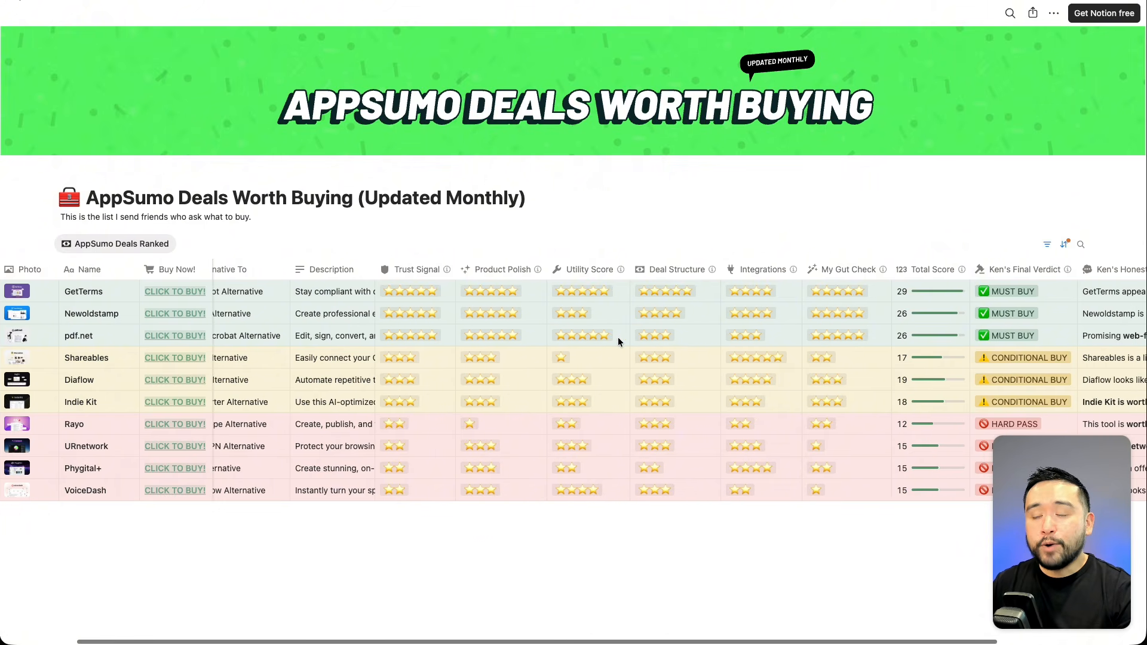
{"action": "scroll", "coordinate": [617, 337], "scroll_direction": "left", "scroll_amount": 4}
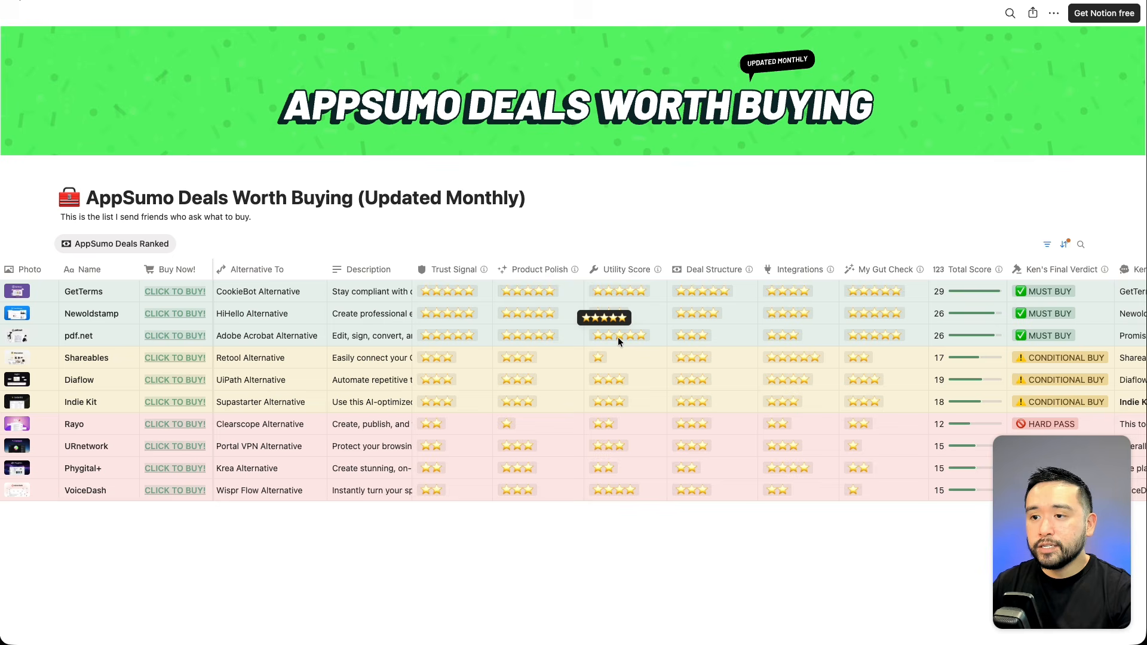
{"action": "scroll", "coordinate": [618, 337], "scroll_direction": "left", "scroll_amount": 2}
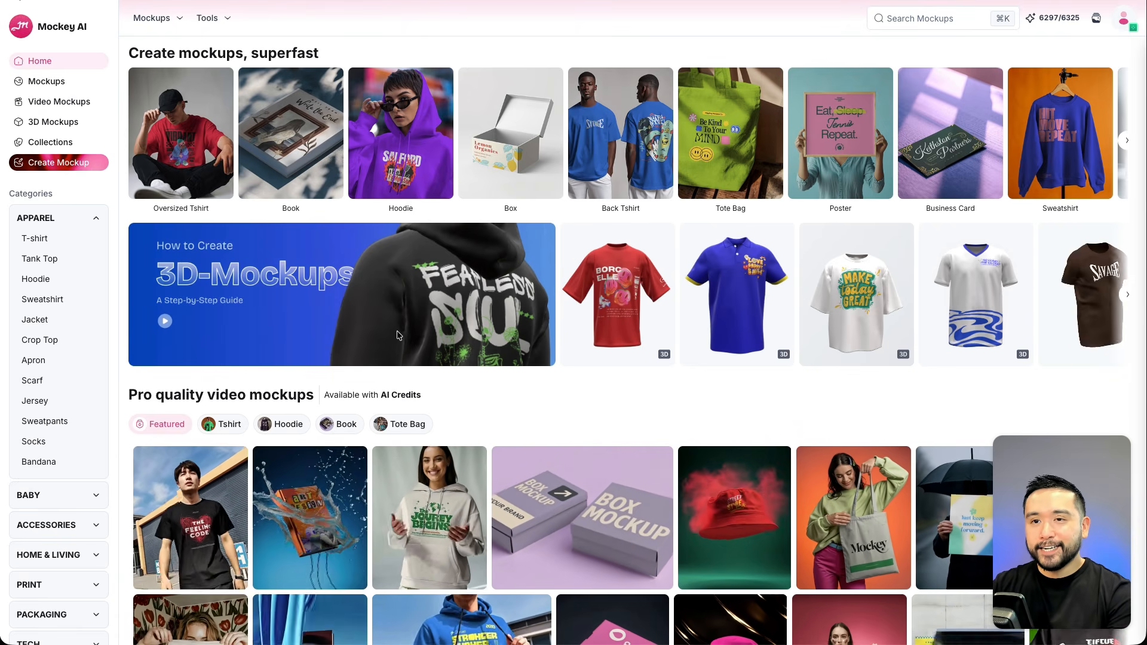
Browse the Mockey AI home page, including the video mockups and FAQ sections.
{"action": "scroll", "coordinate": [399, 335], "scroll_direction": "down", "scroll_amount": 1}
{"action": "scroll", "coordinate": [492, 322], "scroll_direction": "down", "scroll_amount": 1}
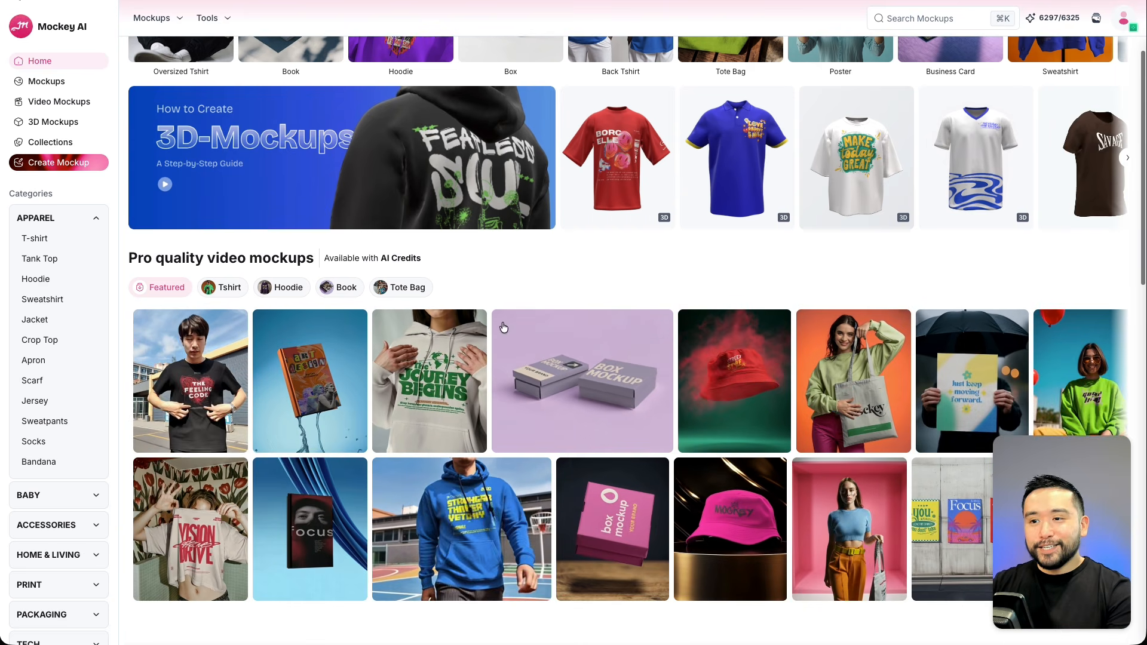
{"action": "scroll", "coordinate": [505, 327], "scroll_direction": "down", "scroll_amount": 3}
{"action": "scroll", "coordinate": [495, 335], "scroll_direction": "up", "scroll_amount": 2}
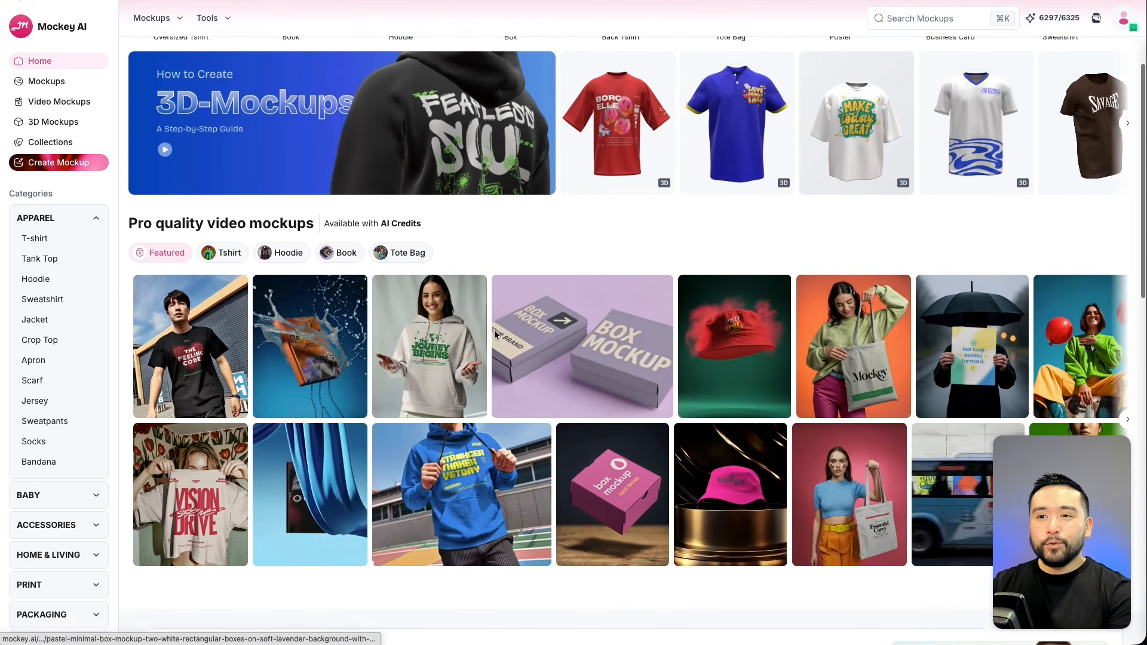
{"action": "scroll", "coordinate": [496, 332], "scroll_direction": "up", "scroll_amount": 3}
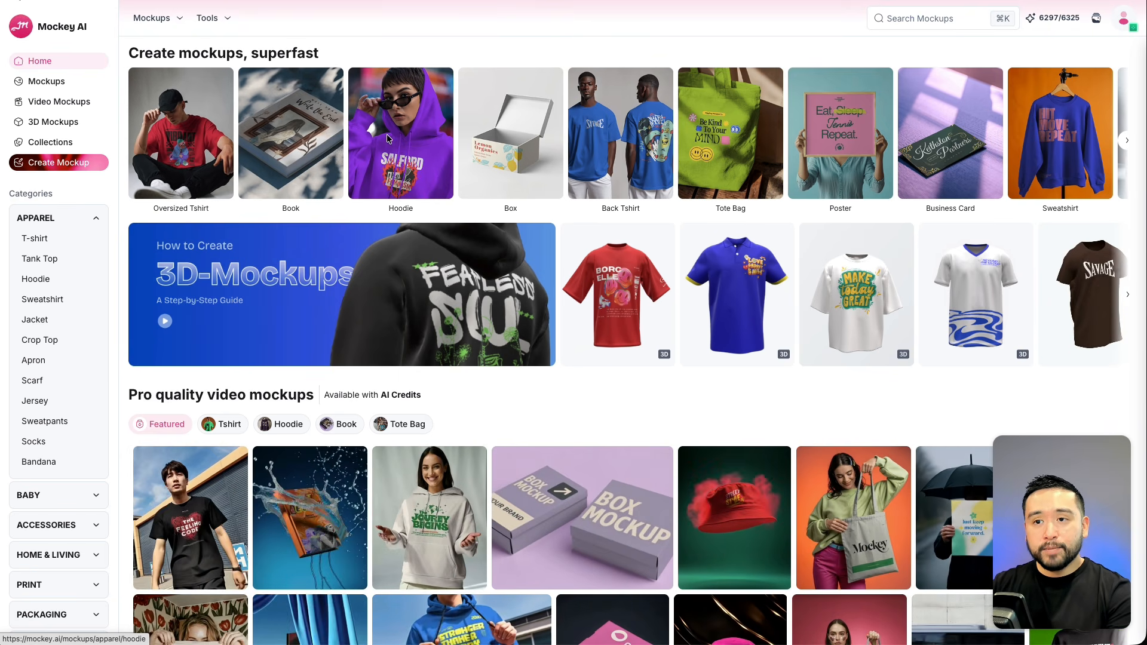
{"action": "scroll", "coordinate": [388, 171], "scroll_direction": "down", "scroll_amount": 5}
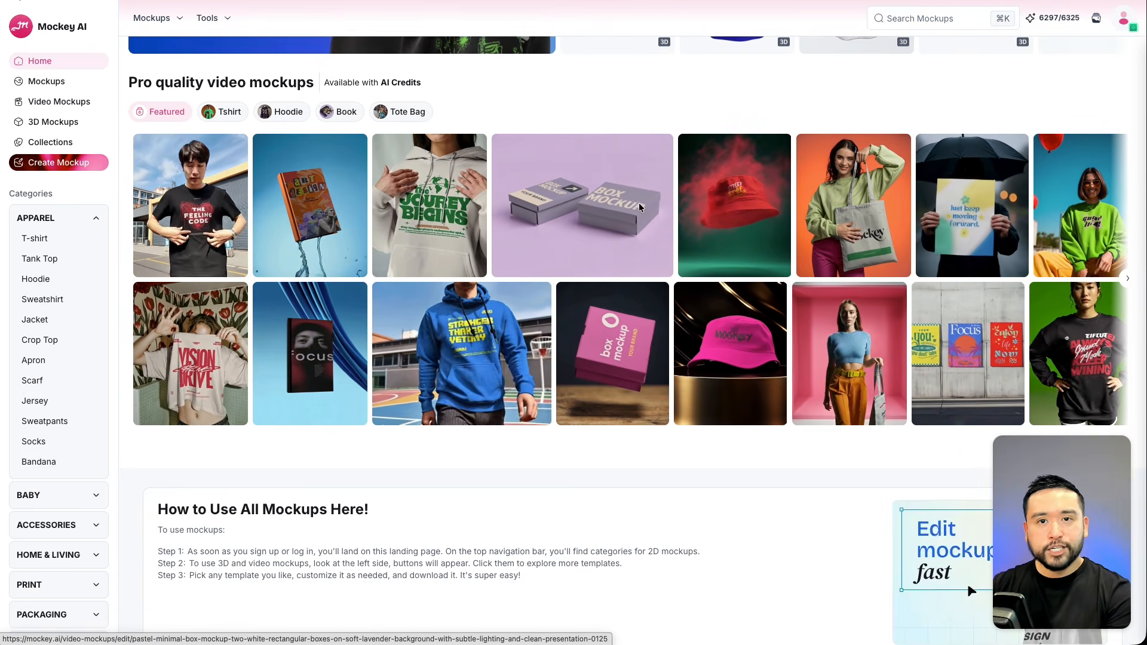
{"action": "scroll", "coordinate": [620, 212], "scroll_direction": "down", "scroll_amount": 12}
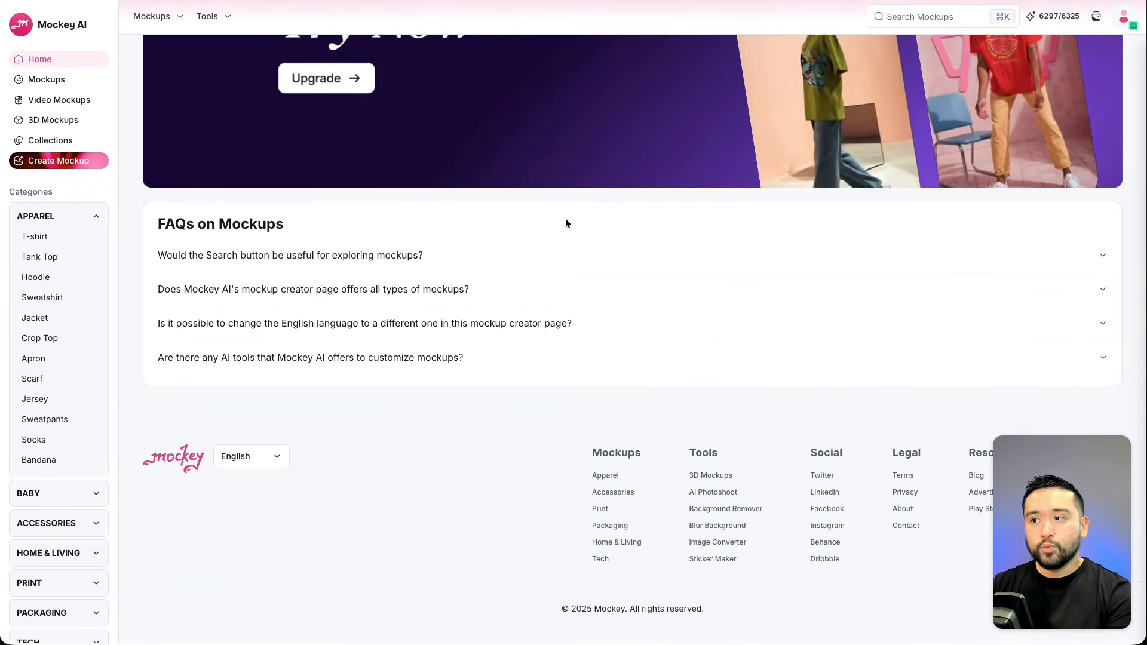
{"action": "scroll", "coordinate": [565, 218], "scroll_direction": "up", "scroll_amount": 20}
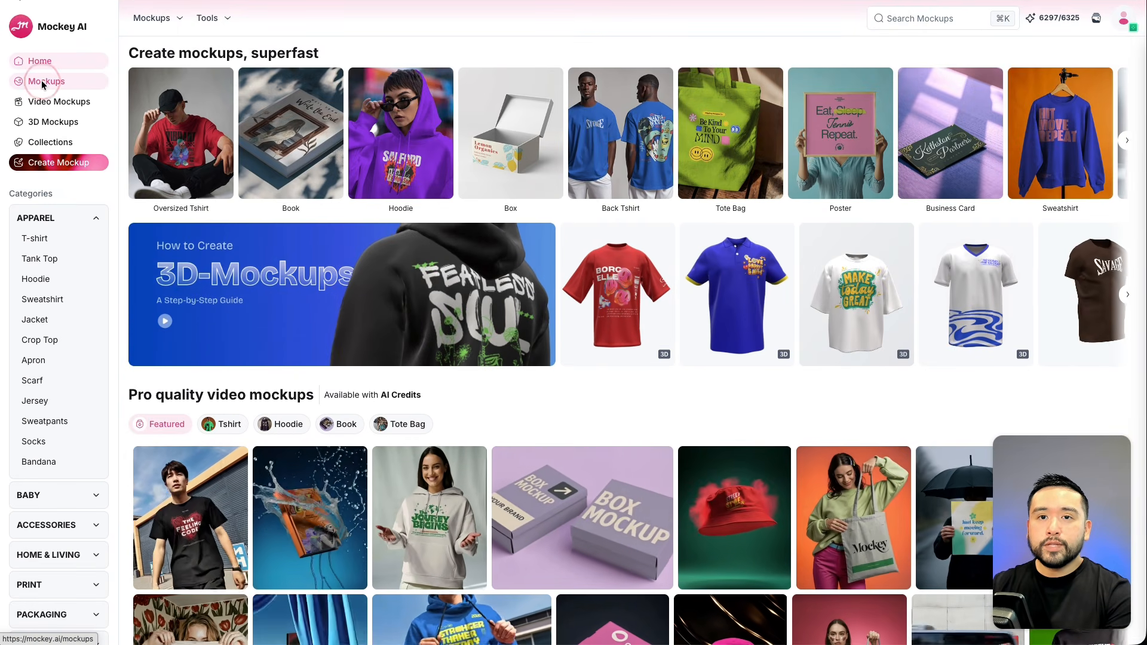
Open the Mockups library and scroll through the mockup templates.
{"action": "left_click", "coordinate": [48, 83]}
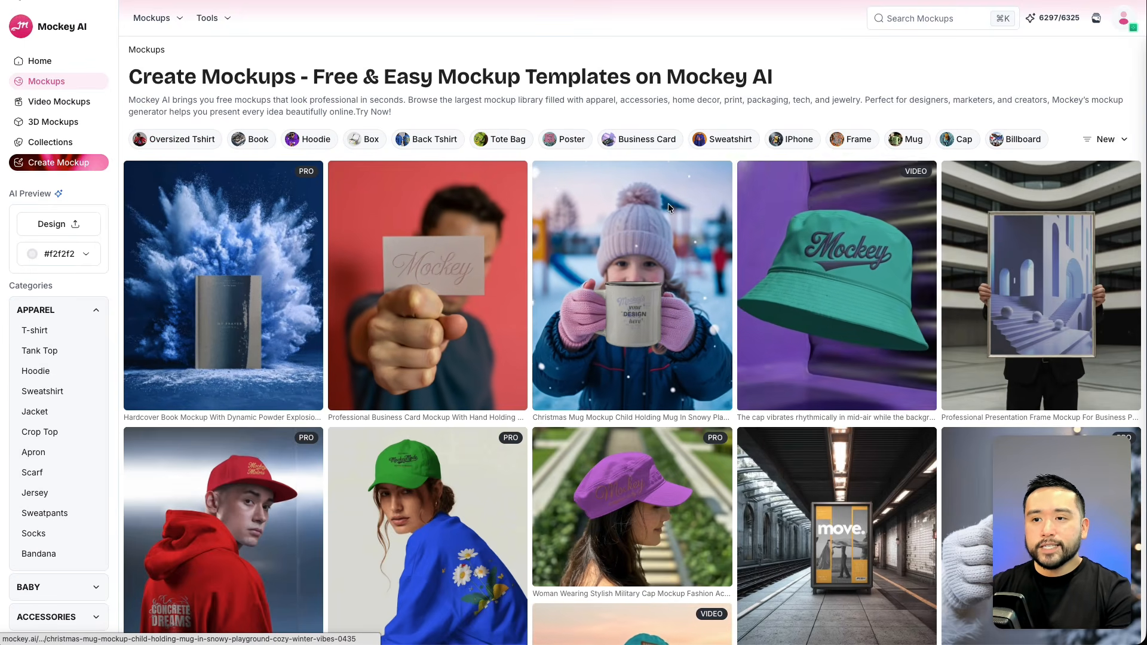
{"action": "scroll", "coordinate": [800, 217], "scroll_direction": "down", "scroll_amount": 2}
{"action": "scroll", "coordinate": [800, 218], "scroll_direction": "down", "scroll_amount": 2}
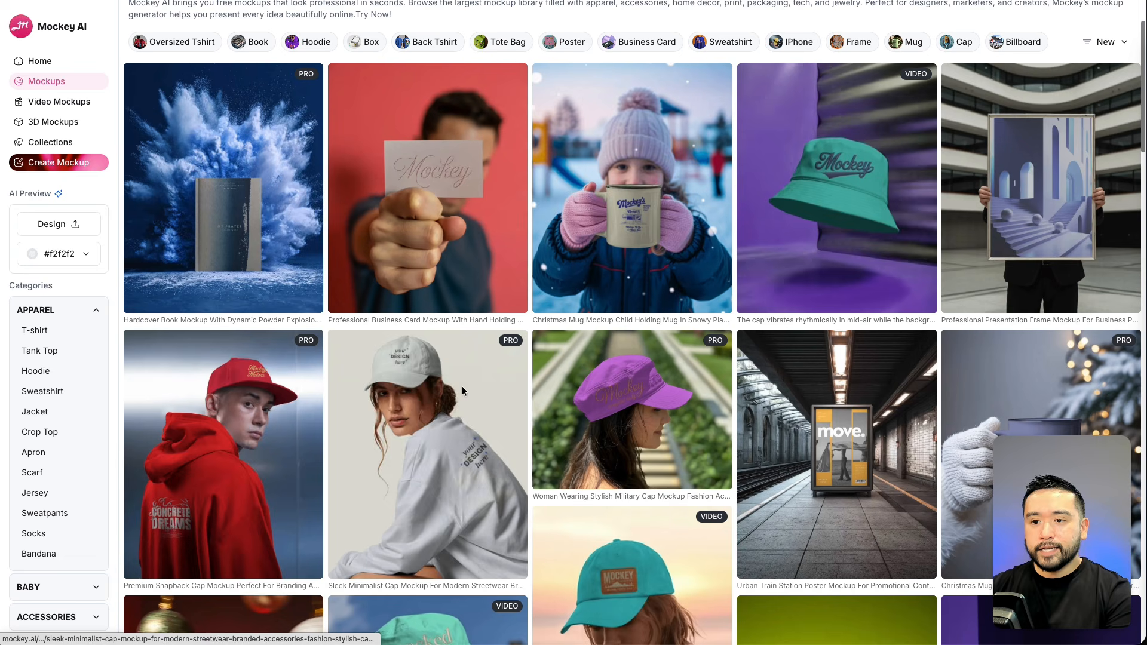
{"action": "scroll", "coordinate": [536, 412], "scroll_direction": "down", "scroll_amount": 3}
{"action": "scroll", "coordinate": [556, 404], "scroll_direction": "up", "scroll_amount": 6}
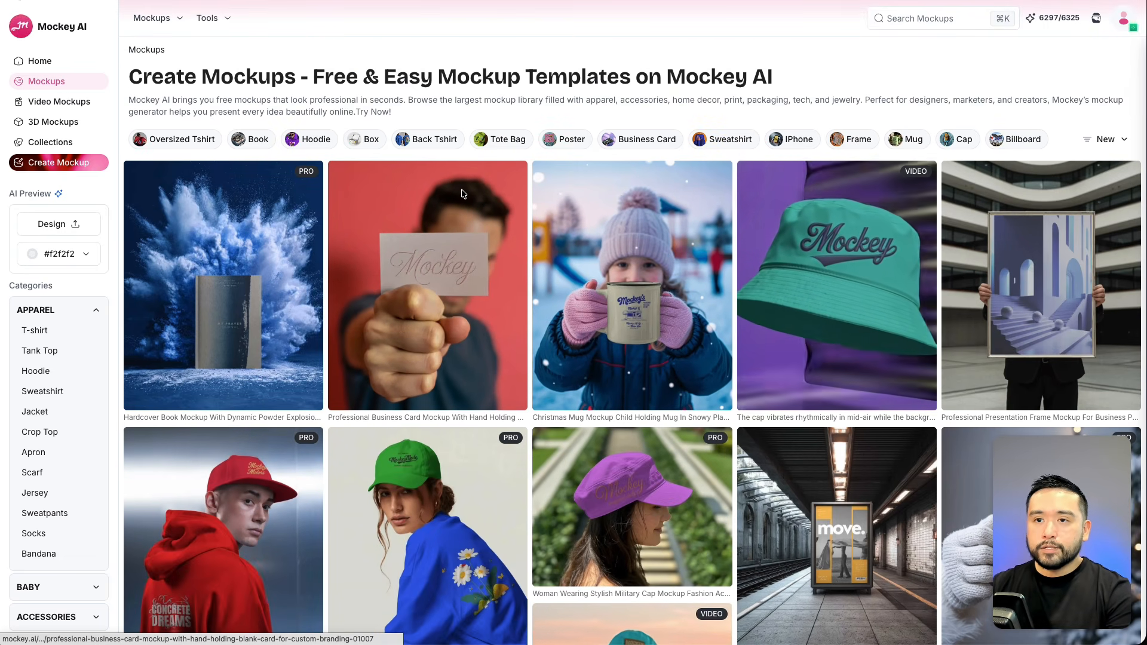
Open the Box mockup category and return to the main Mockups page.
{"action": "left_click", "coordinate": [368, 144]}
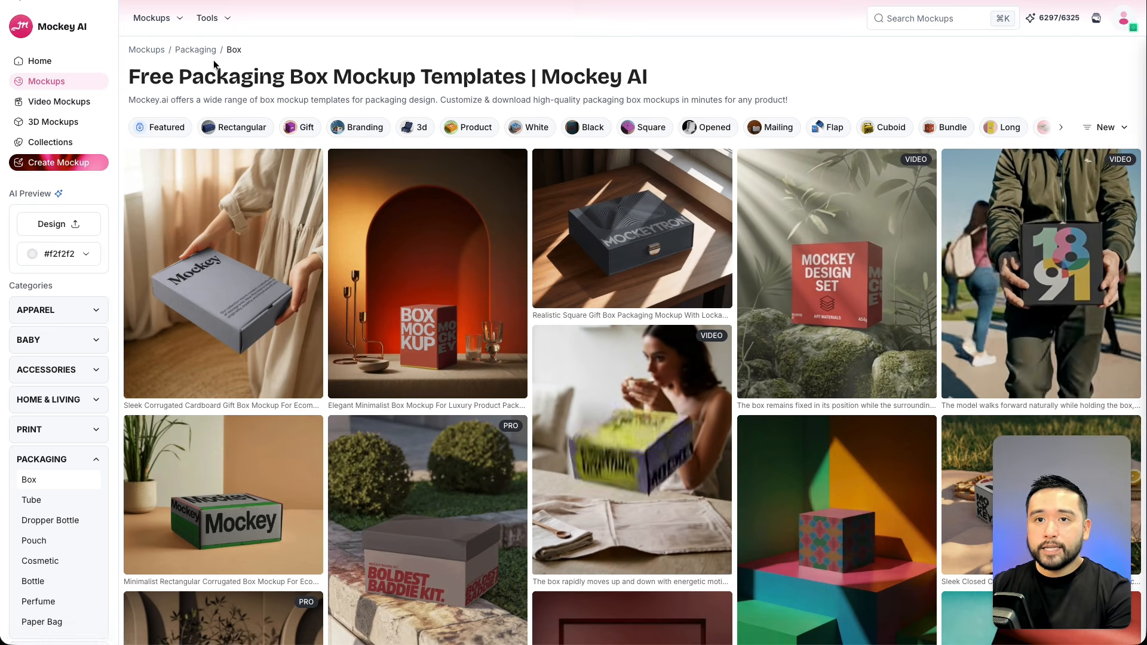
{"action": "left_click", "coordinate": [161, 18]}
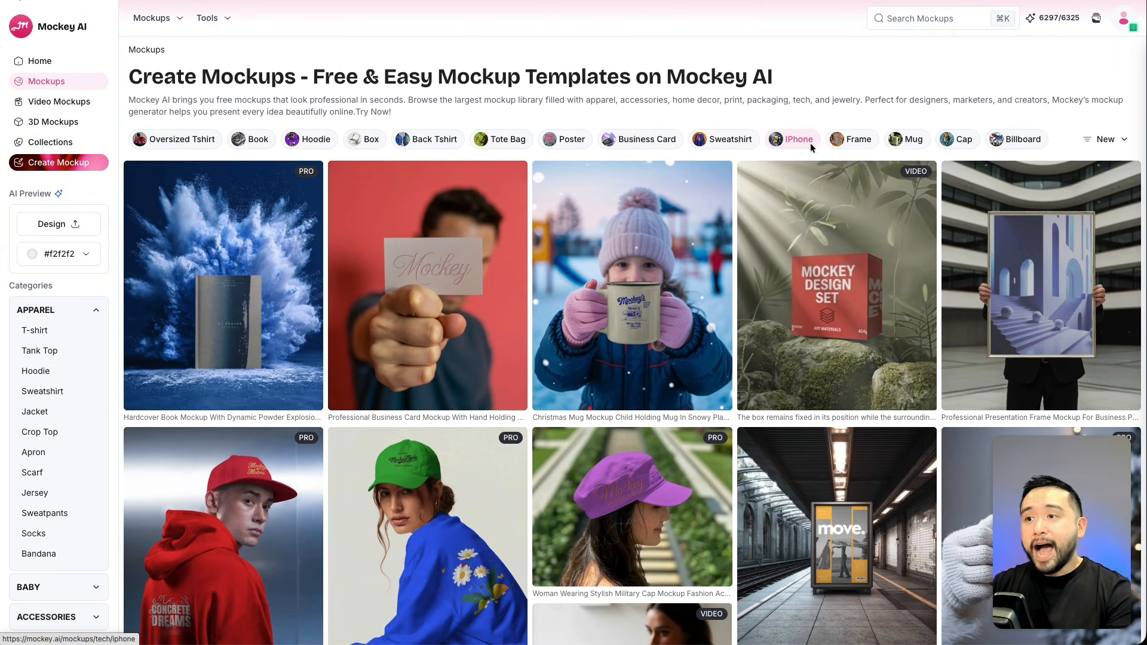
Open the Cap mockup category, scroll through the cap mockups, and open the adjustable plain baseball cap mockup.
{"action": "left_click", "coordinate": [956, 139]}
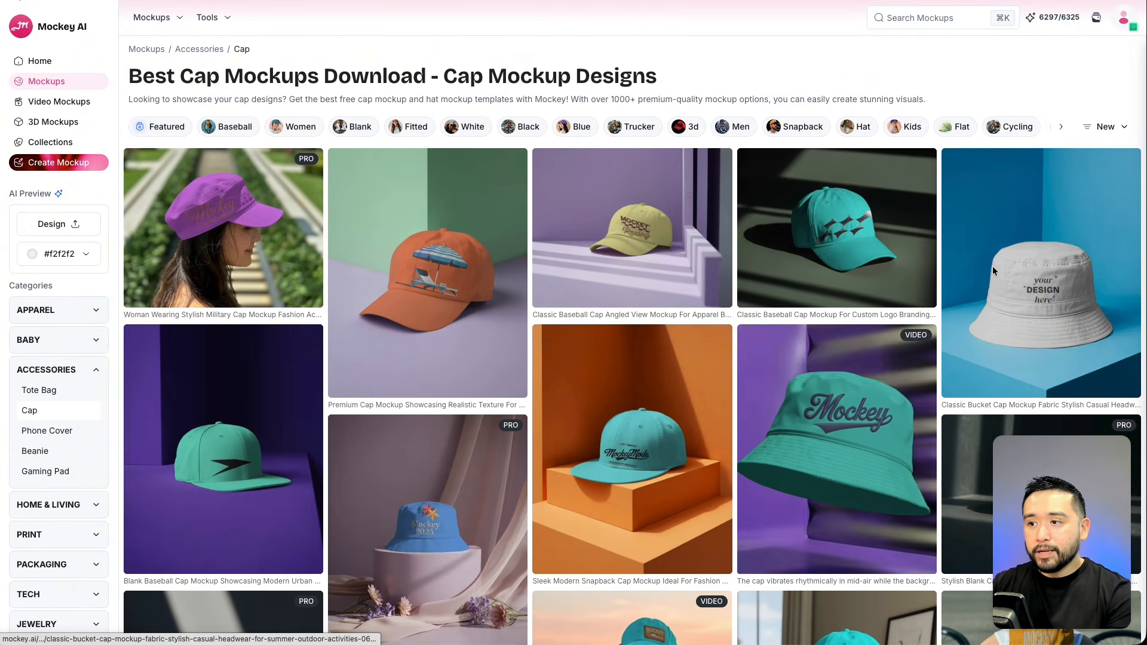
{"action": "scroll", "coordinate": [991, 266], "scroll_direction": "down", "scroll_amount": 3}
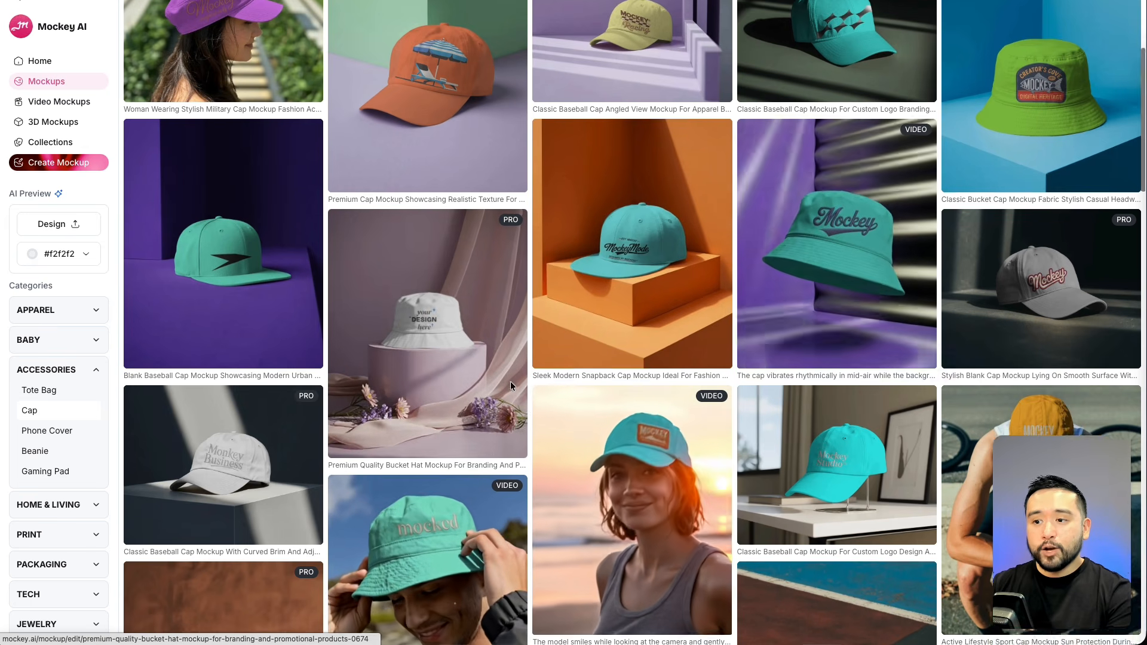
{"action": "scroll", "coordinate": [512, 381], "scroll_direction": "down", "scroll_amount": 3}
{"action": "scroll", "coordinate": [567, 368], "scroll_direction": "down", "scroll_amount": 3}
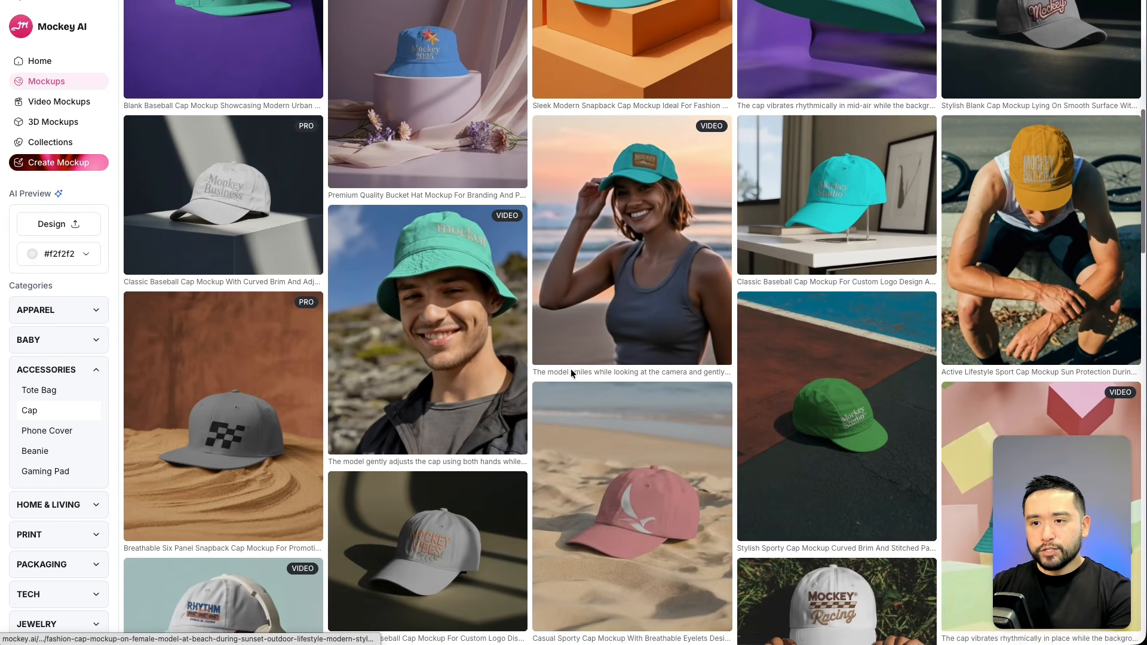
{"action": "scroll", "coordinate": [553, 381], "scroll_direction": "down", "scroll_amount": 5}
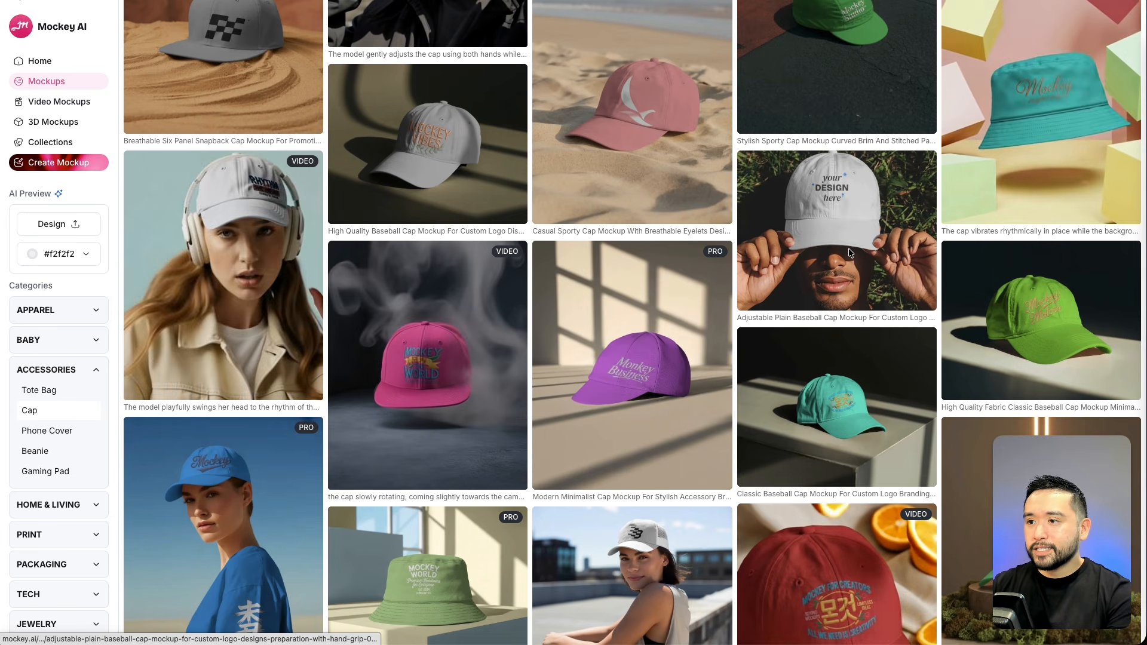
{"action": "left_click", "coordinate": [836, 239]}
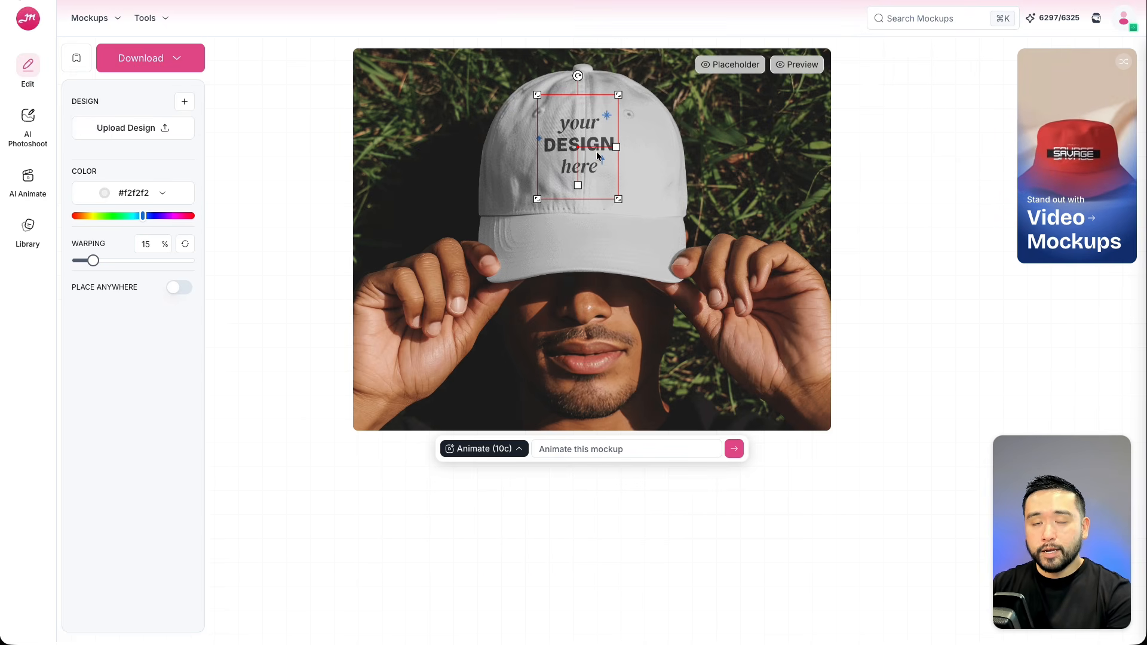
Browse the AI Photoshoot and AI Animate panels, then return to the Edit panel.
{"action": "left_click", "coordinate": [28, 123]}
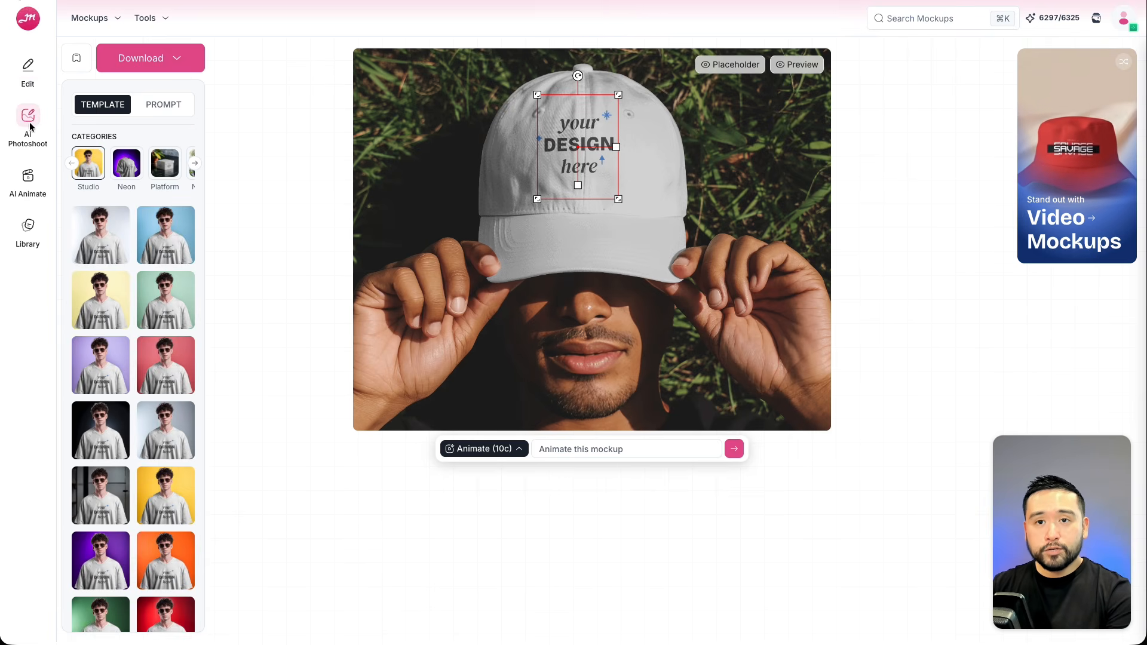
{"action": "left_click", "coordinate": [28, 178]}
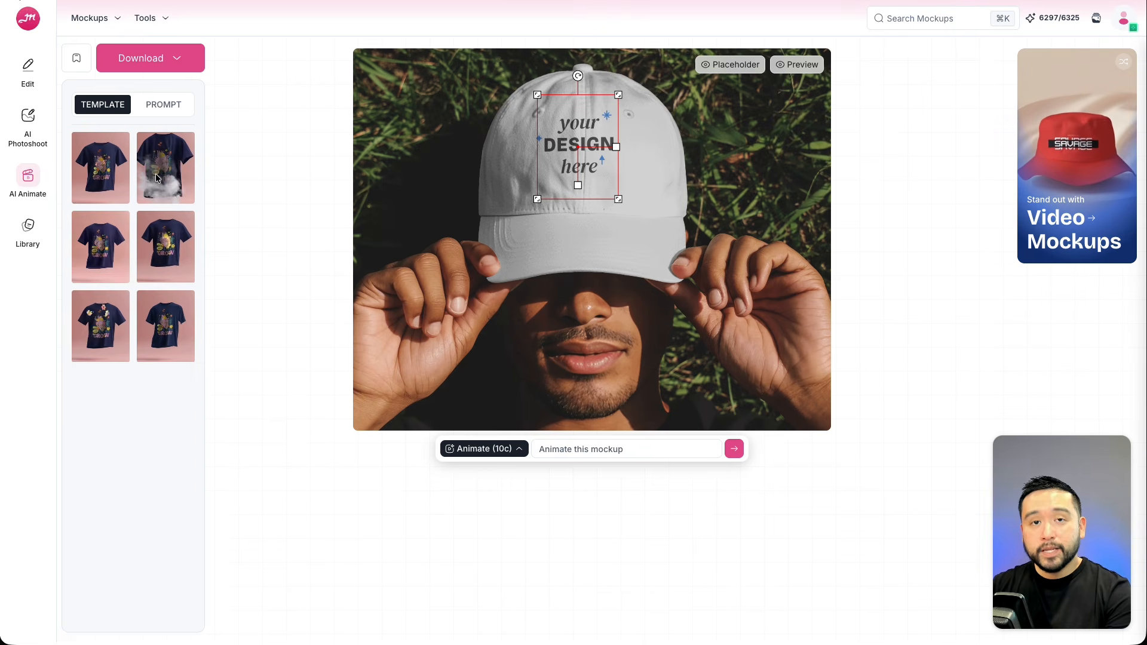
{"action": "left_click", "coordinate": [24, 72]}
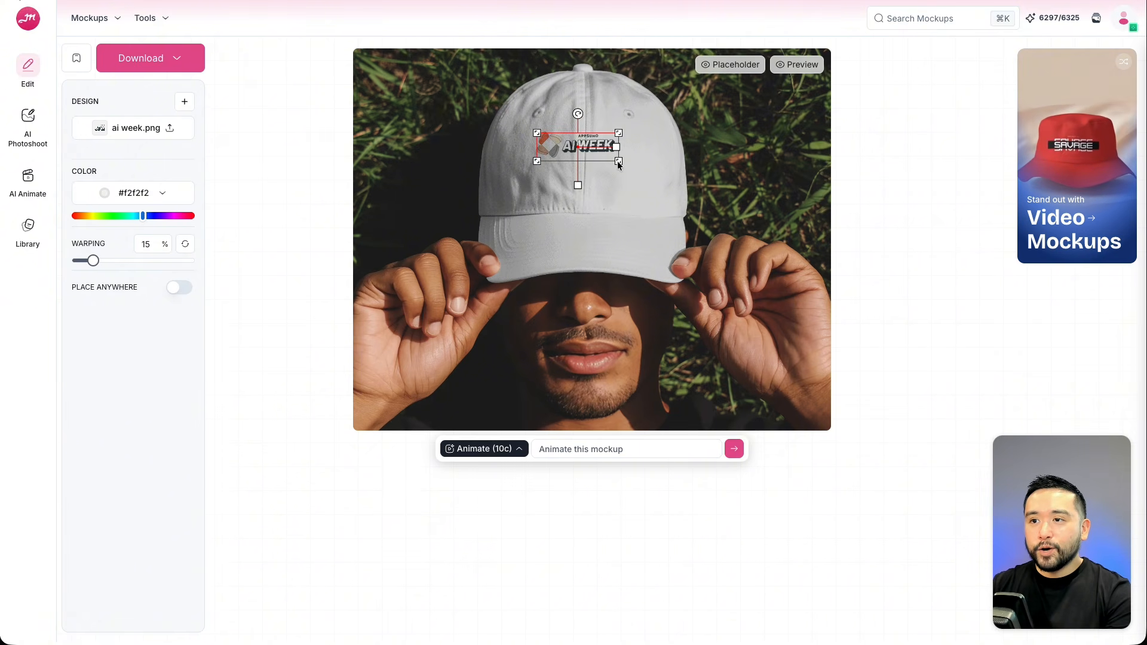
Resize and reposition the ai week.png design on the cap and set its warping to 21%.
{"action": "left_click_drag", "start_coordinate": [618, 160], "coordinate": [587, 163]}
{"action": "mouse_move", "coordinate": [93, 261]}
{"action": "left_mouse_down"}
{"action": "mouse_move", "coordinate": [78, 264]}
{"action": "mouse_move", "coordinate": [115, 269]}
{"action": "mouse_move", "coordinate": [105, 261]}
{"action": "left_mouse_up"}
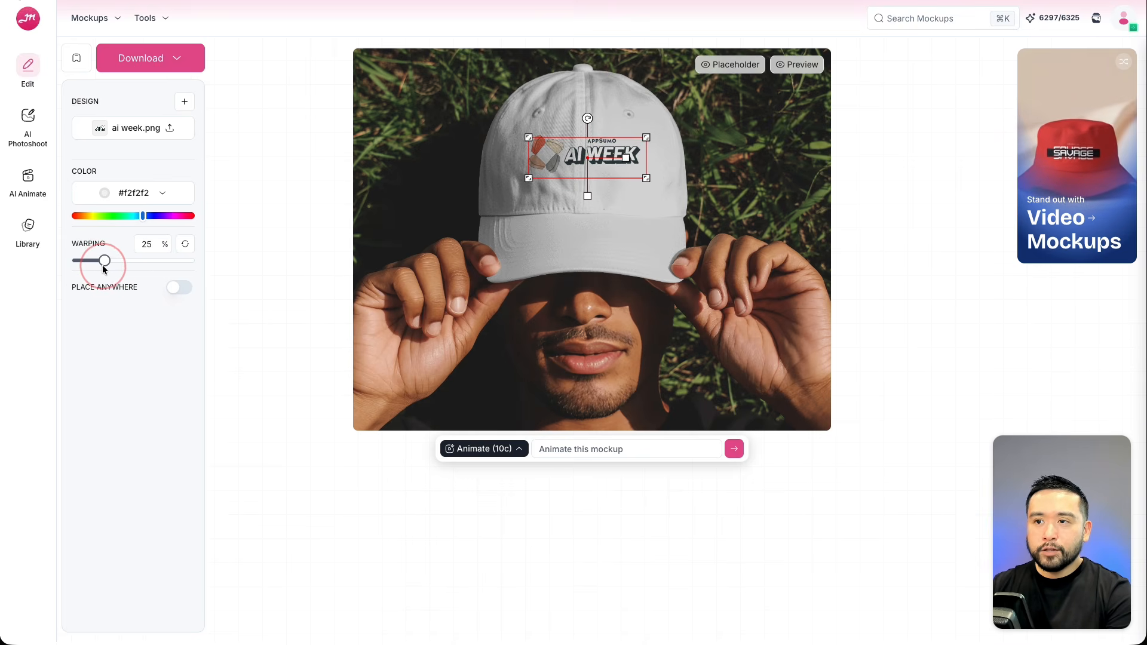
{"action": "left_click_drag", "start_coordinate": [580, 160], "coordinate": [582, 163]}
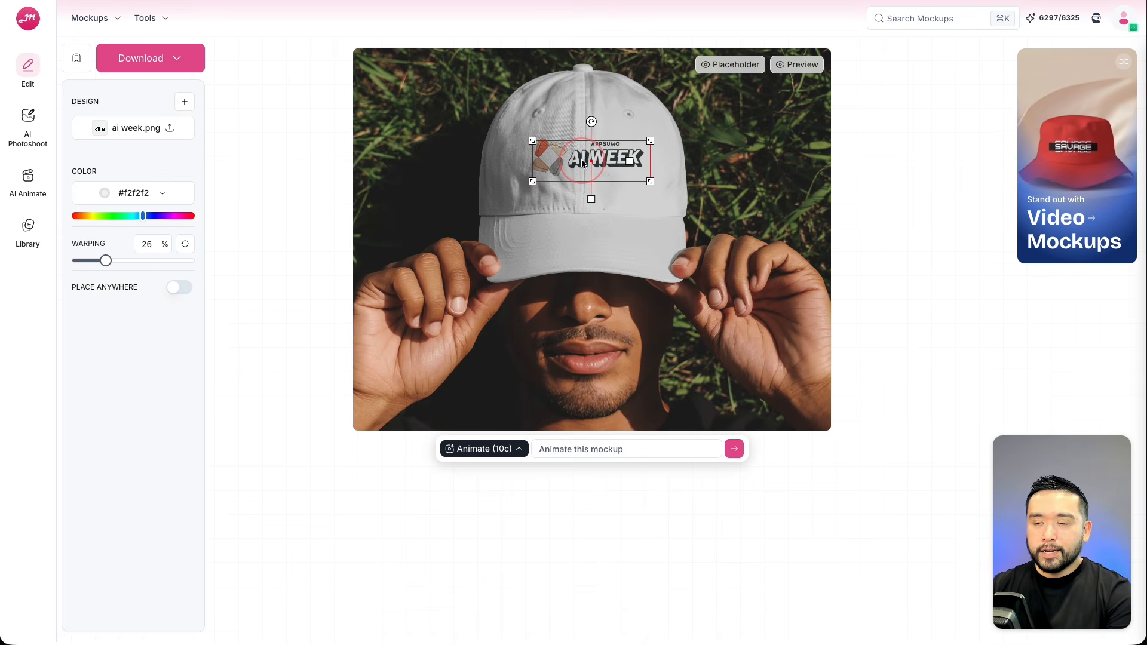
{"action": "left_click", "coordinate": [105, 263]}
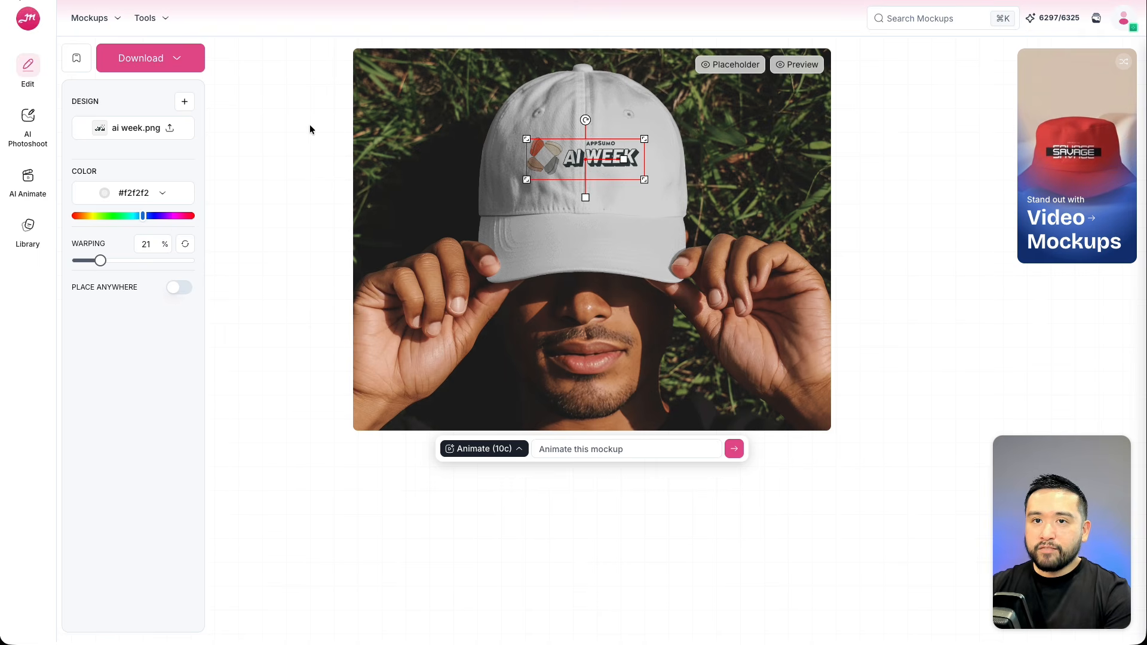
Animate the cap mockup with AI Animate using the default 'Animate this mockup' prompt.
{"action": "left_click", "coordinate": [177, 60]}
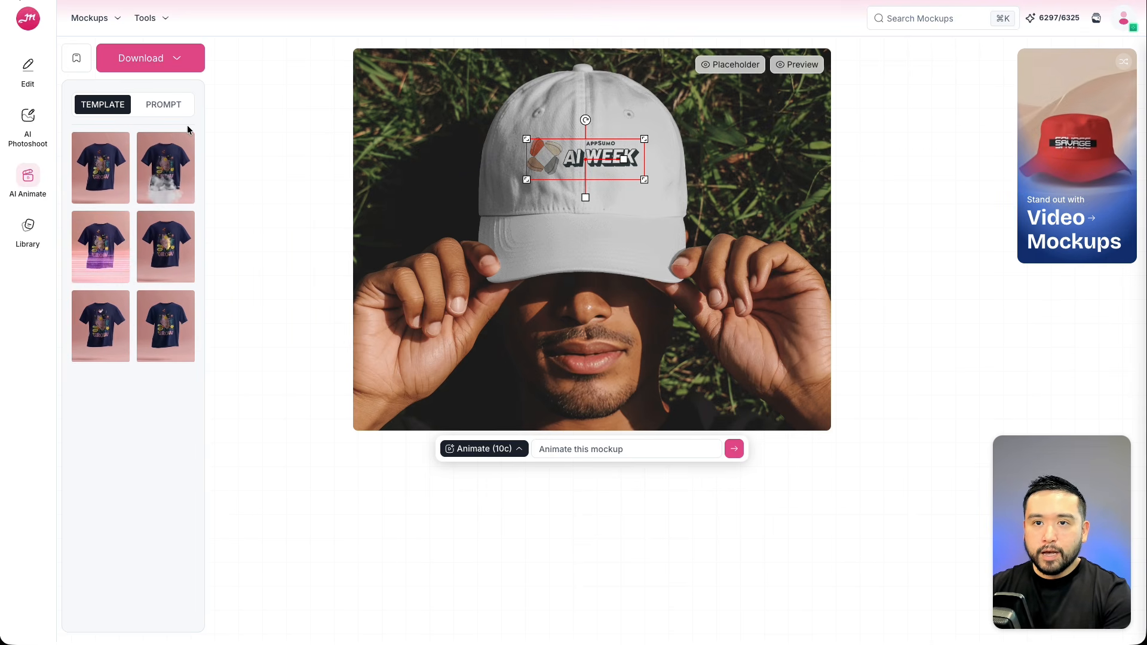
{"action": "left_click", "coordinate": [173, 105]}
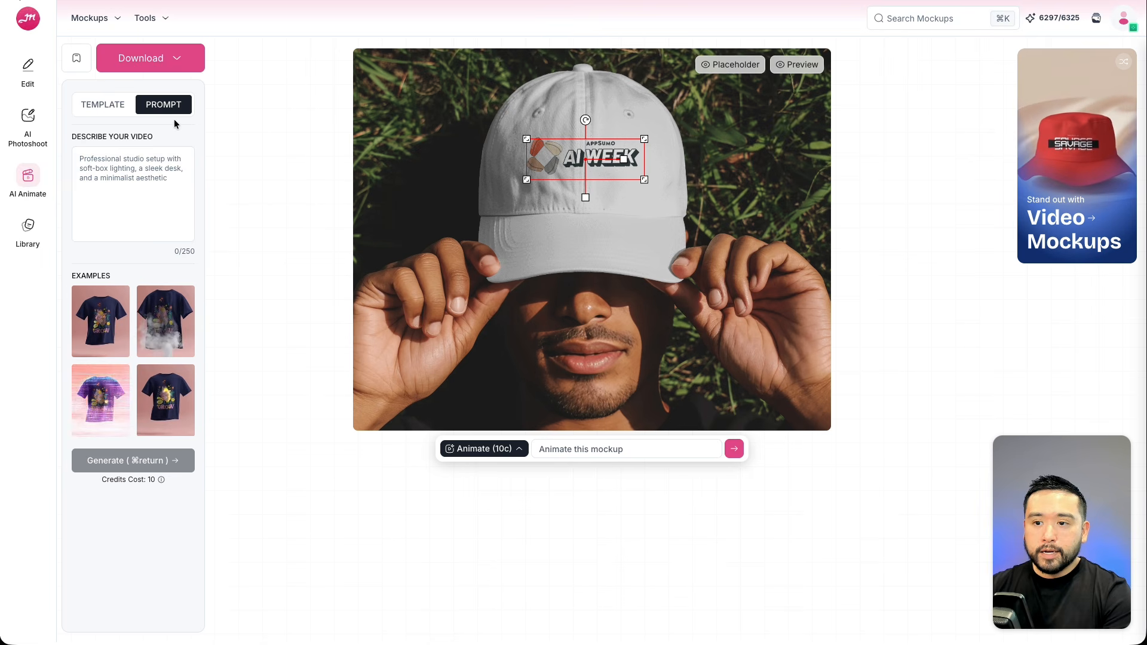
{"action": "left_click", "coordinate": [735, 454]}
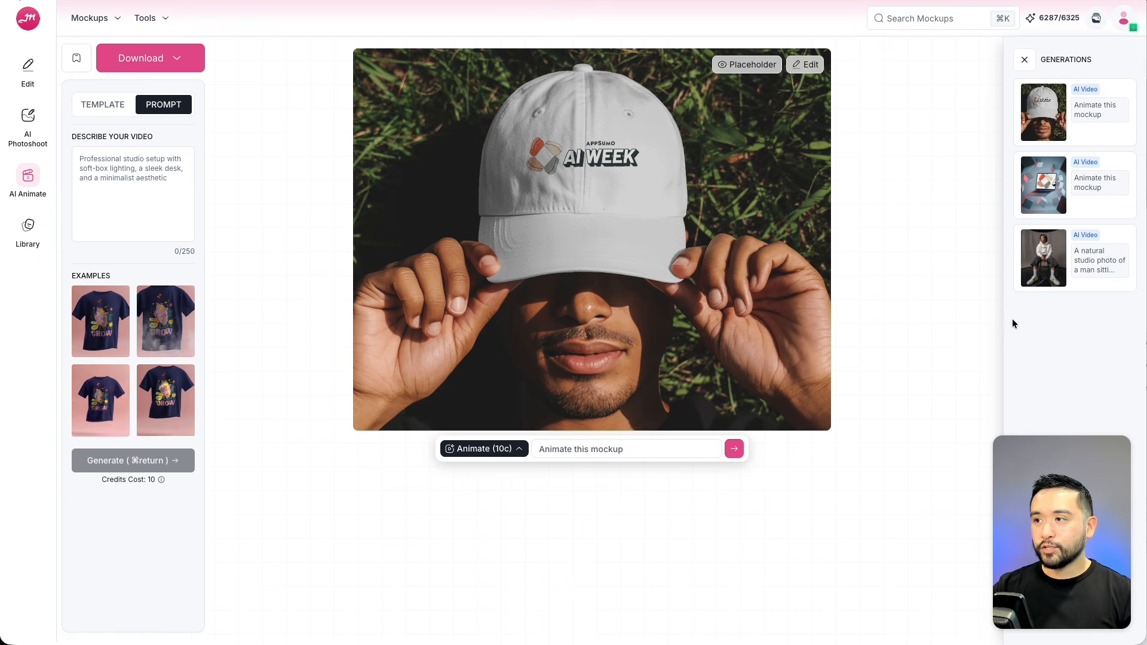
Open the generated cap video from the generations list and play it.
{"action": "left_click", "coordinate": [1077, 112]}
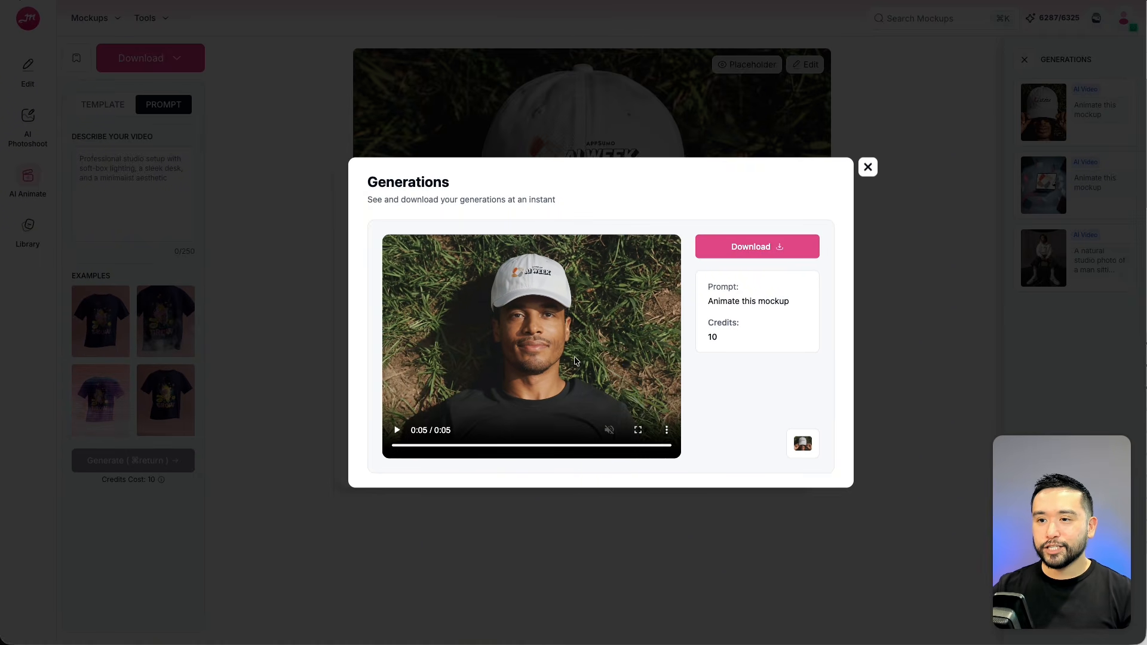
{"action": "left_click", "coordinate": [397, 430]}
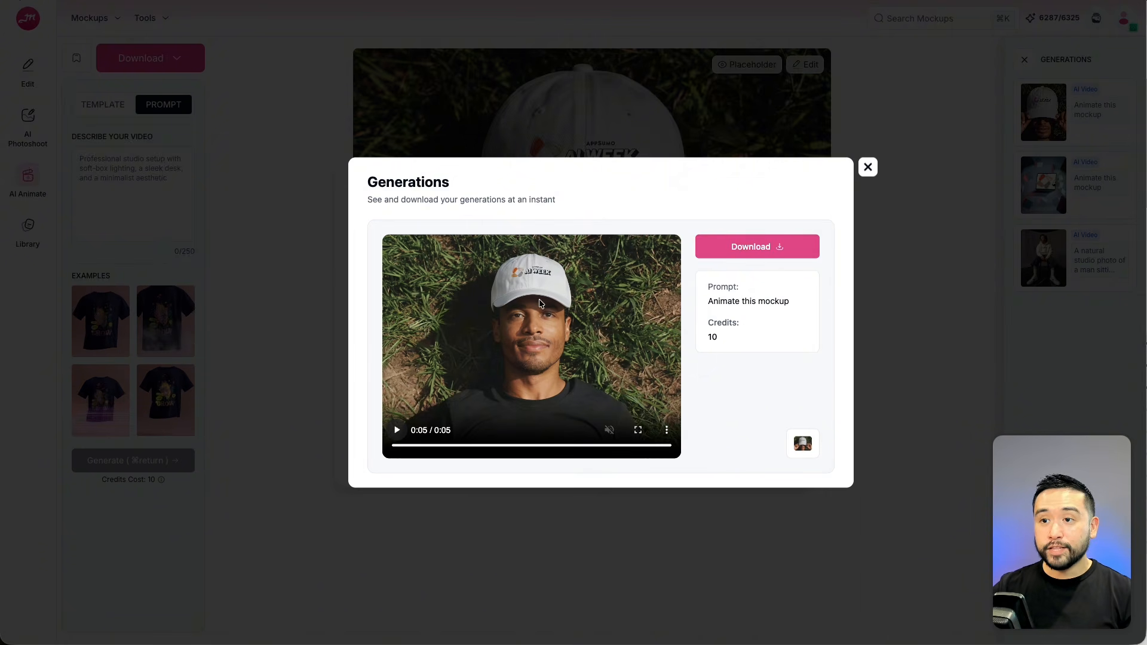
{"action": "left_click_drag", "start_coordinate": [708, 335], "coordinate": [726, 338]}
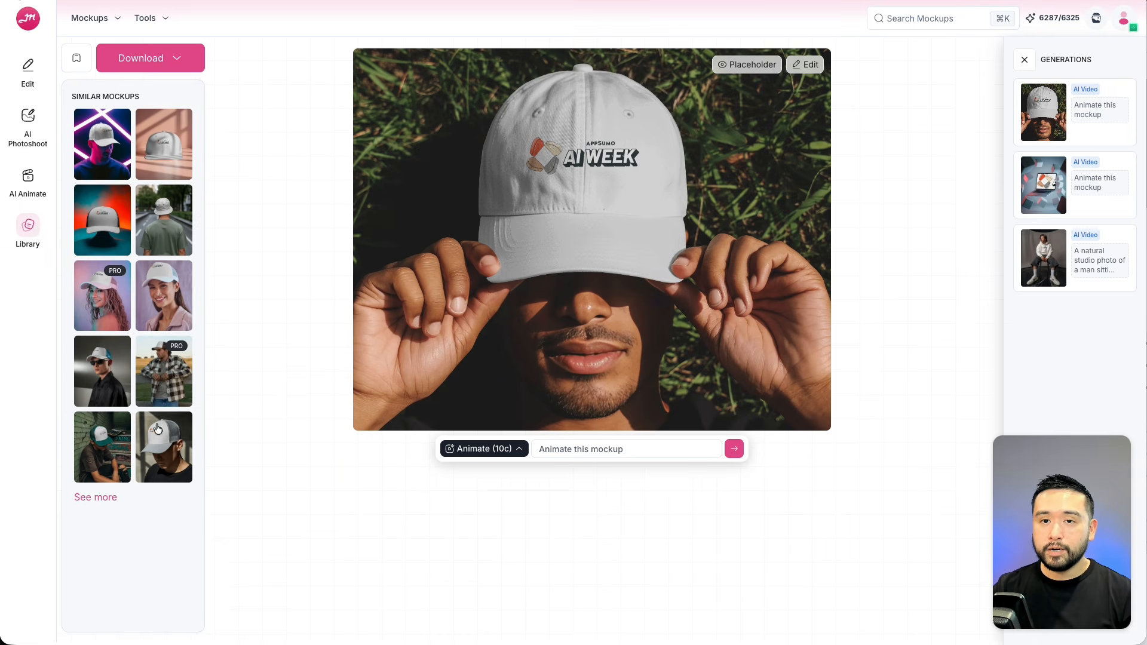
Open the neon-lit cap mockup from the similar mockups and nudge the design placeholder up slightly.
{"action": "left_click", "coordinate": [101, 149]}
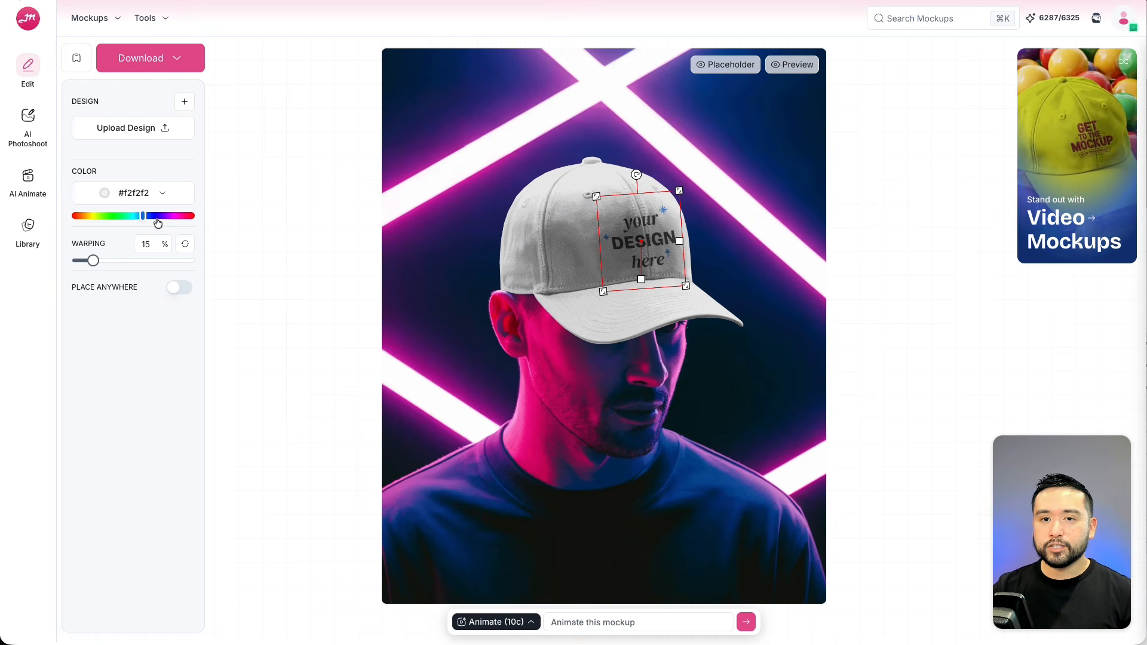
{"action": "mouse_move", "coordinate": [644, 242]}
{"action": "left_mouse_down"}
{"action": "mouse_move", "coordinate": [629, 243]}
{"action": "mouse_move", "coordinate": [633, 232]}
{"action": "left_mouse_up"}
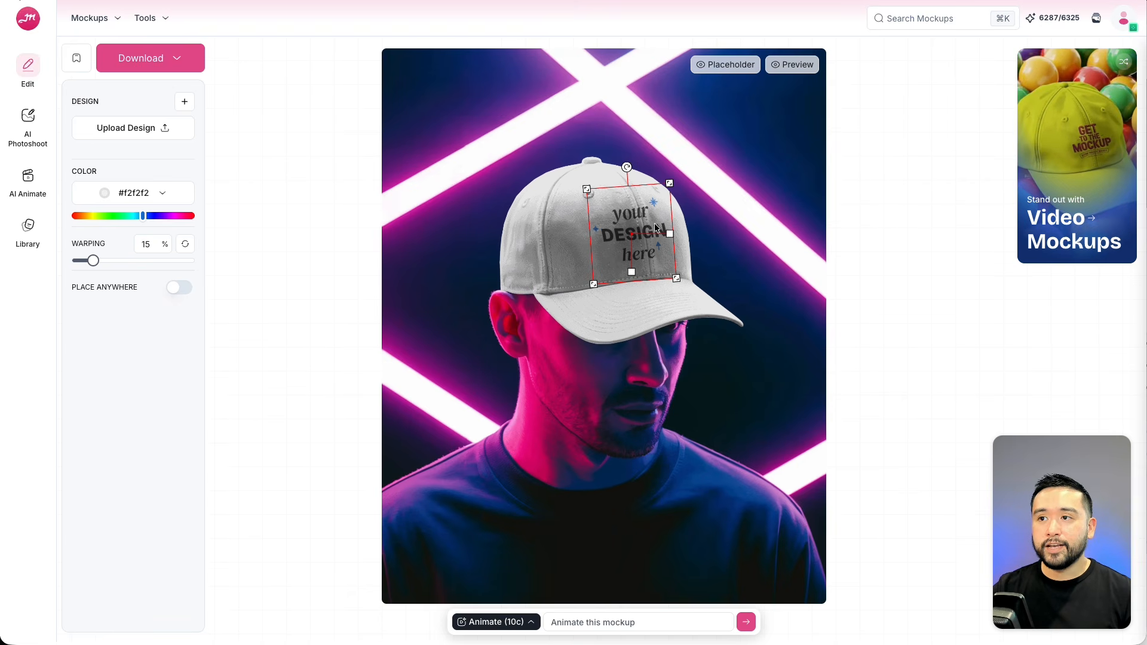
Open AI Photoshoot, browse the Studio, Neon, Platform and Nature templates, and pick the northern lights template.
{"action": "left_click", "coordinate": [27, 120]}
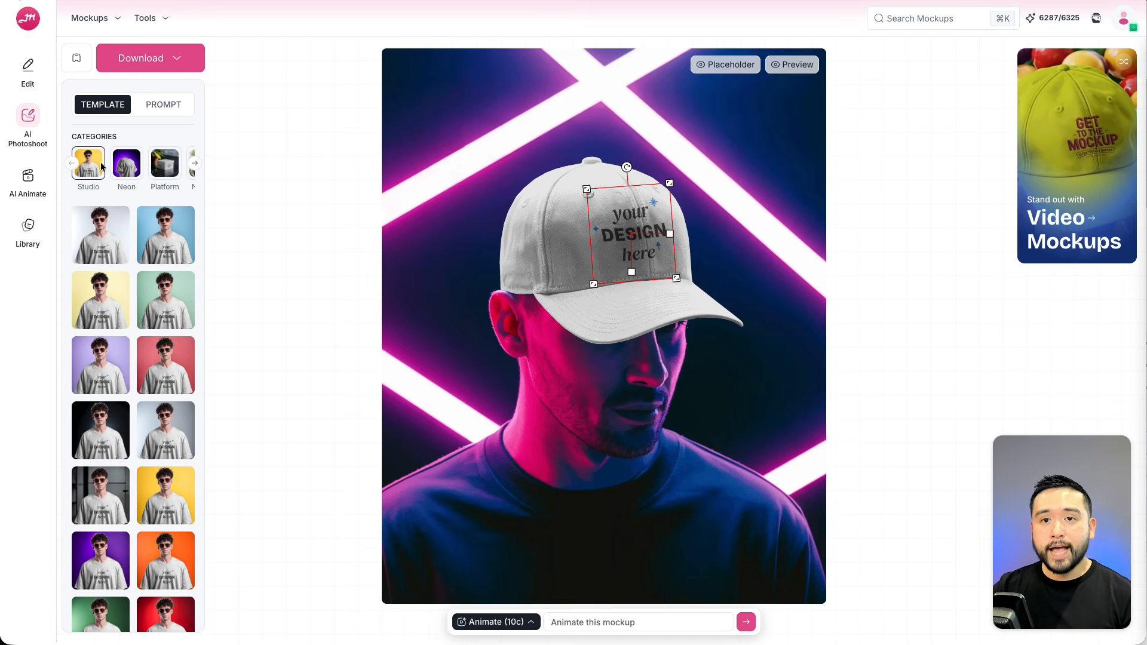
{"action": "scroll", "coordinate": [121, 232], "scroll_direction": "down", "scroll_amount": 1}
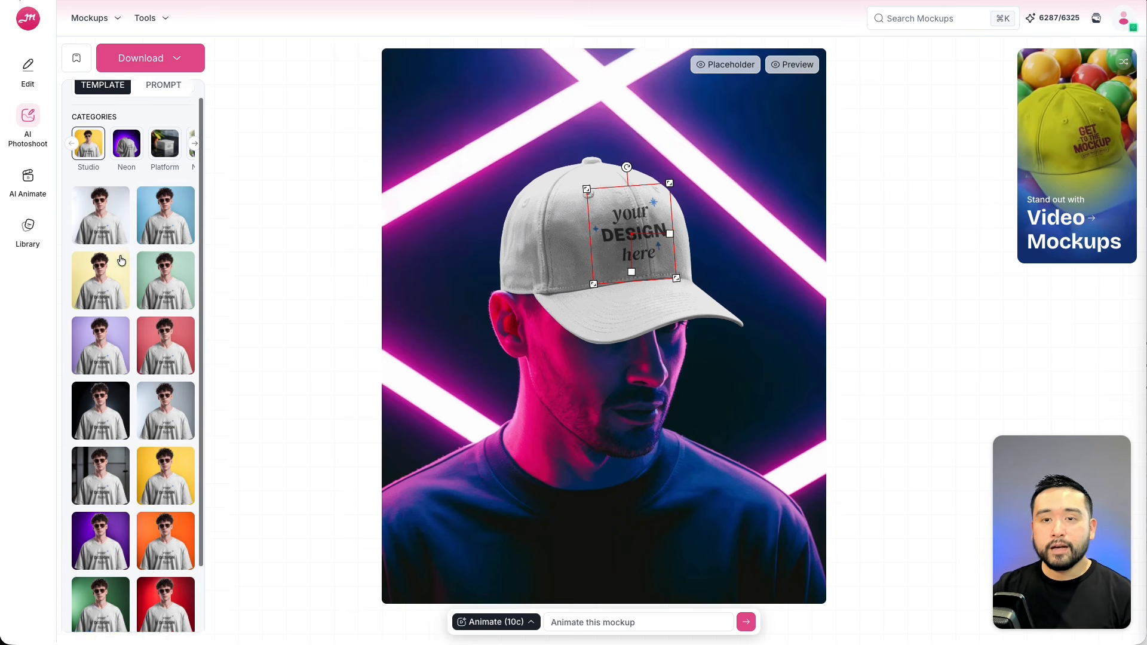
{"action": "scroll", "coordinate": [141, 412], "scroll_direction": "up", "scroll_amount": 1}
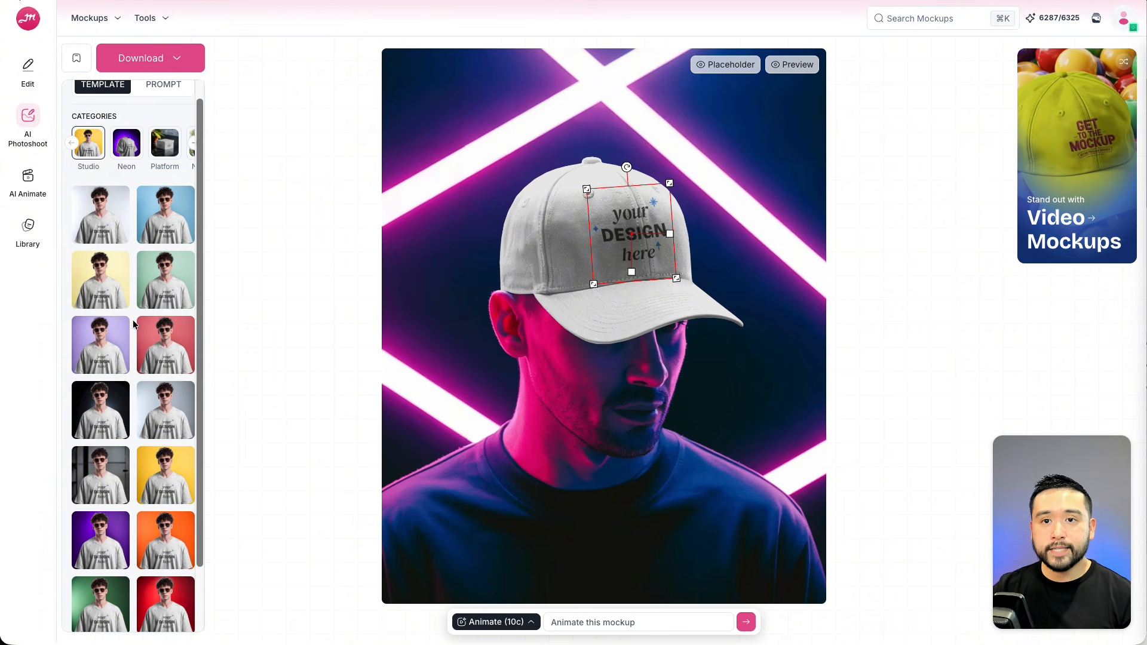
{"action": "left_click", "coordinate": [124, 164]}
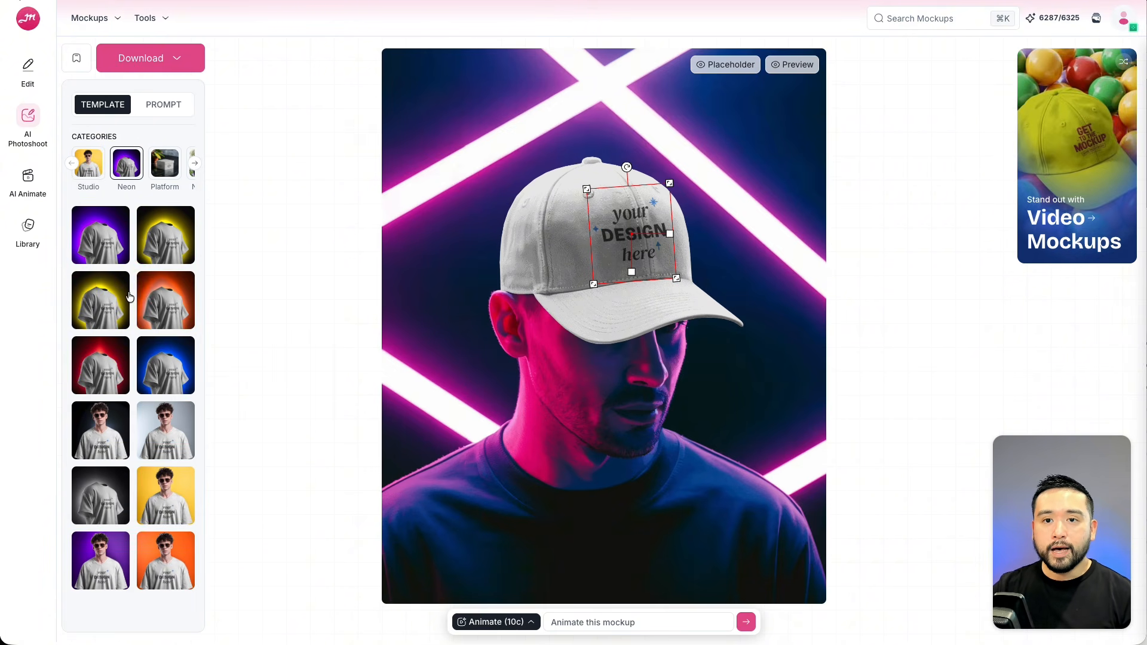
{"action": "left_click", "coordinate": [166, 172]}
{"action": "left_click", "coordinate": [195, 163]}
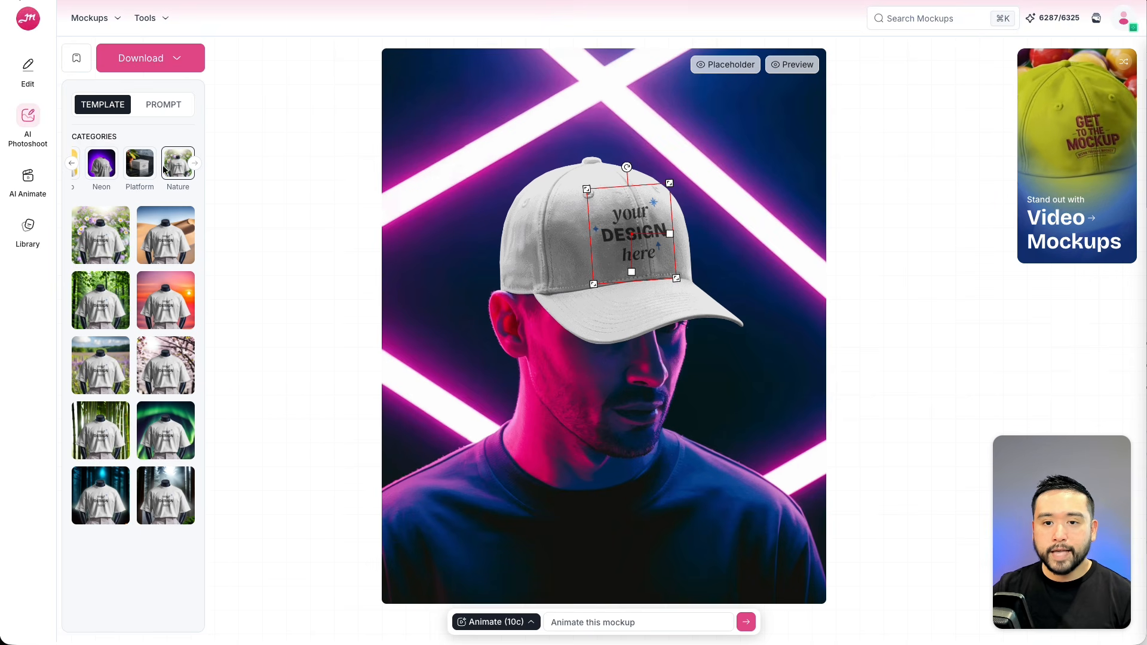
{"action": "left_click", "coordinate": [166, 425]}
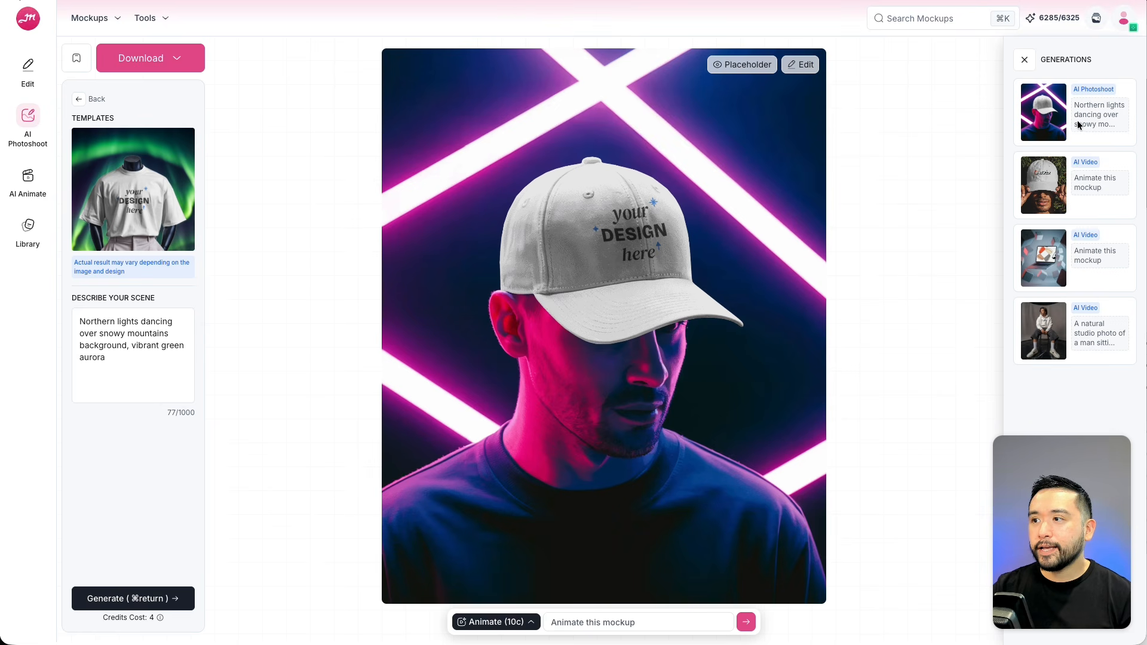
View the northern lights photoshoot generation and close the generations dialog.
{"action": "left_click", "coordinate": [1076, 119]}
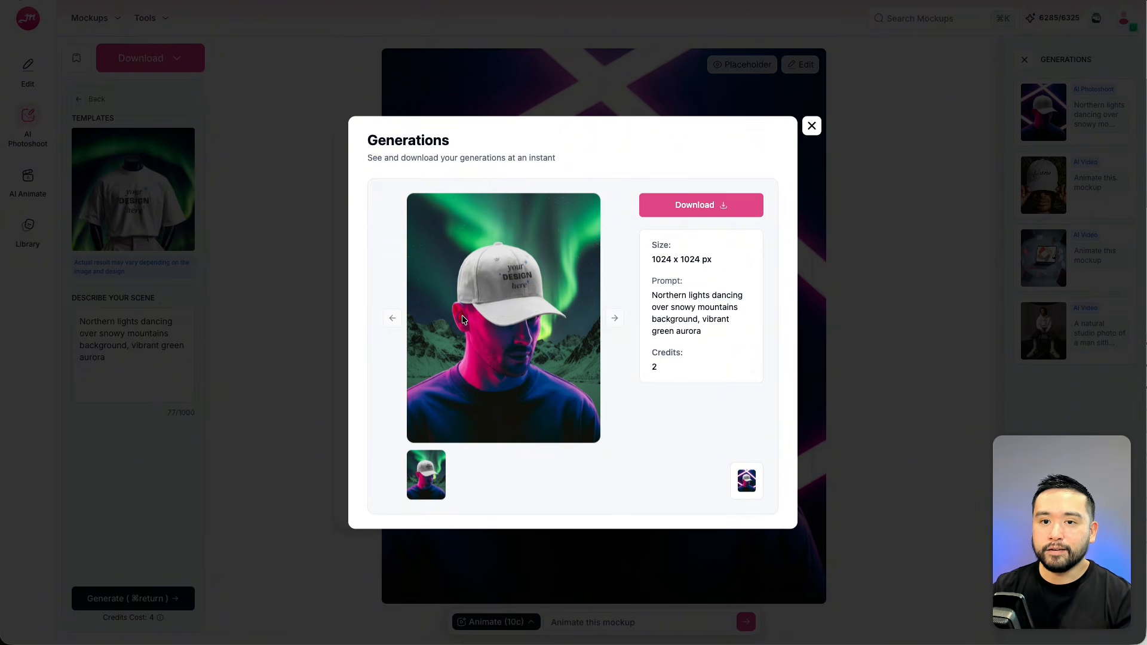
{"action": "left_click", "coordinate": [811, 127]}
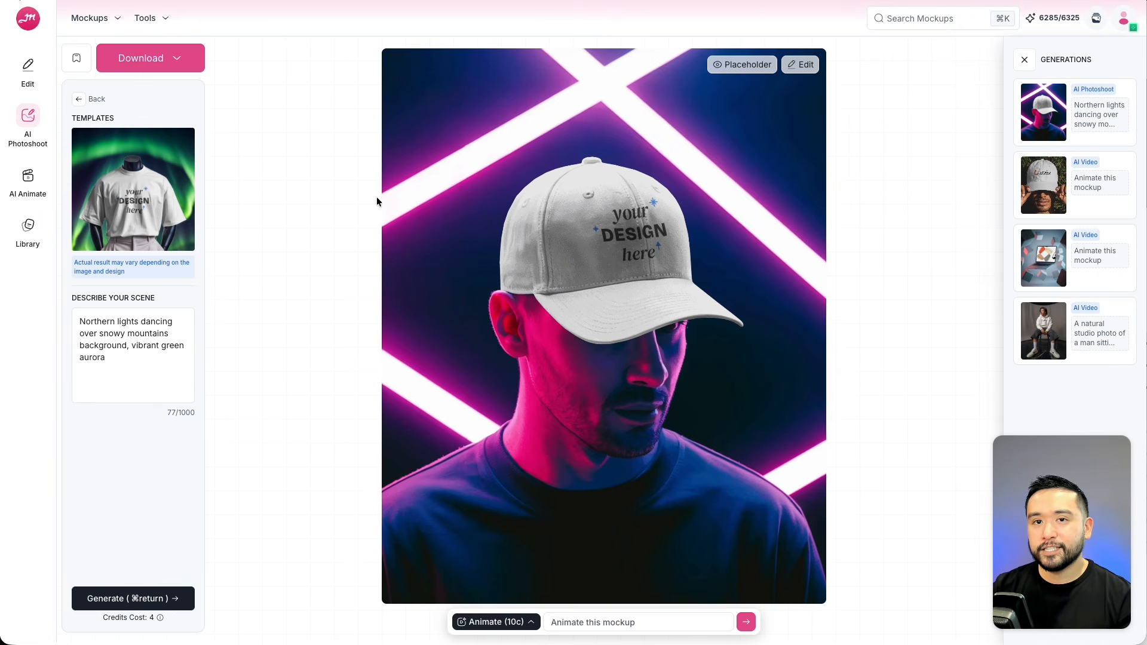
Return to editing and apply the ai week.png design to the neon cap mockup.
{"action": "left_click", "coordinate": [78, 99]}
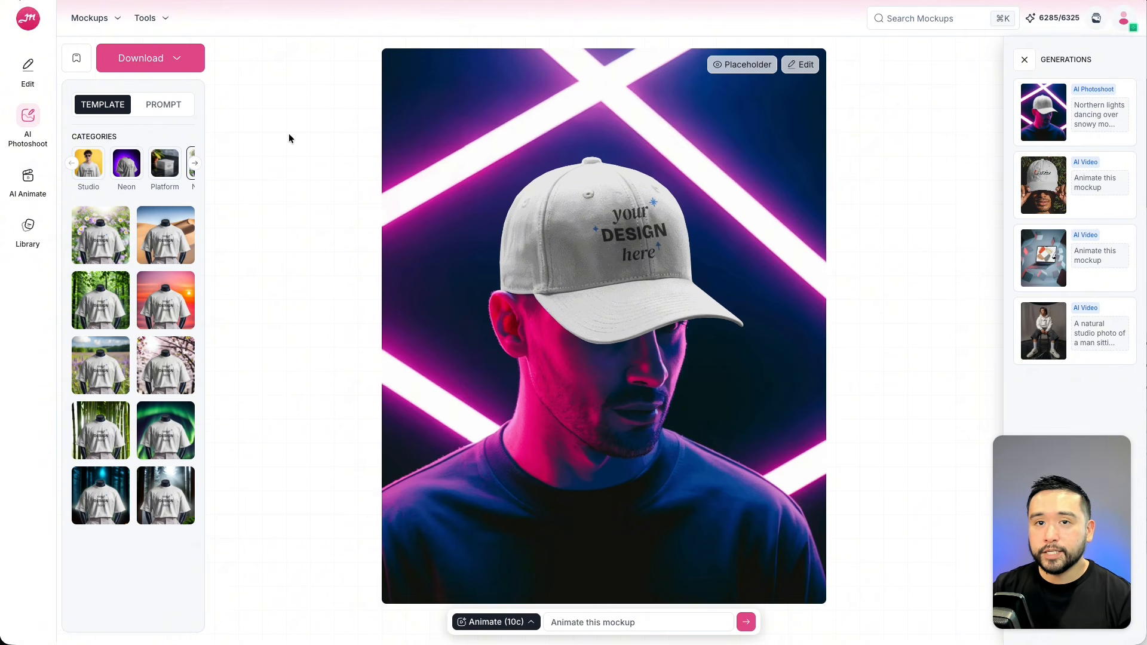
{"action": "left_click", "coordinate": [30, 66]}
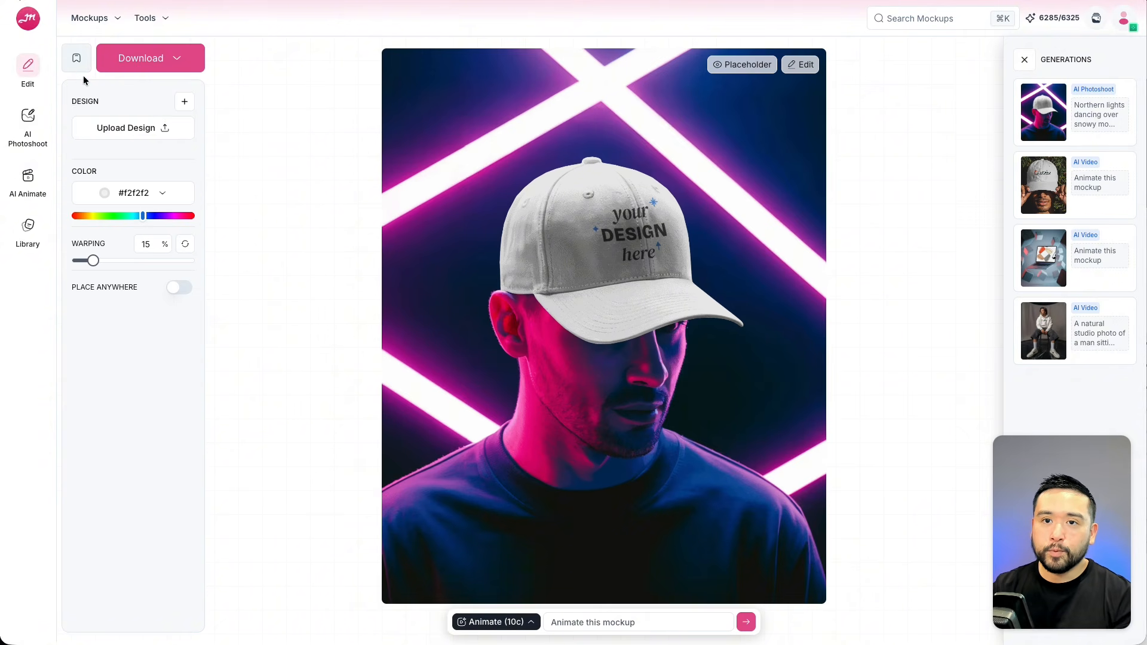
{"action": "left_click", "coordinate": [179, 133]}
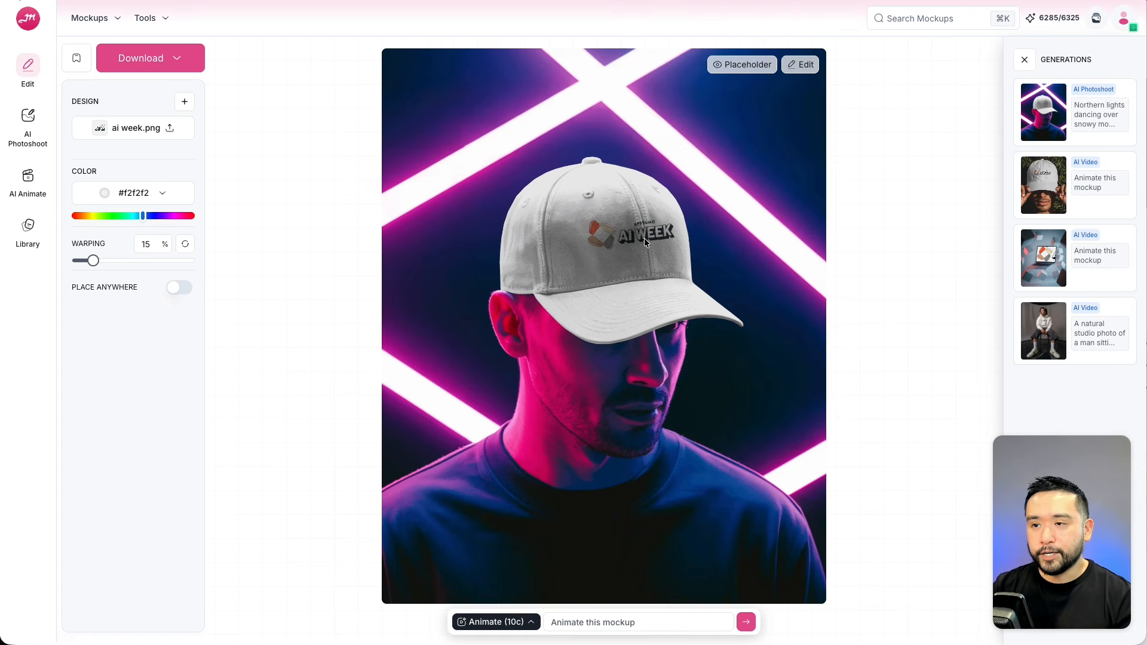
{"action": "left_click", "coordinate": [33, 136]}
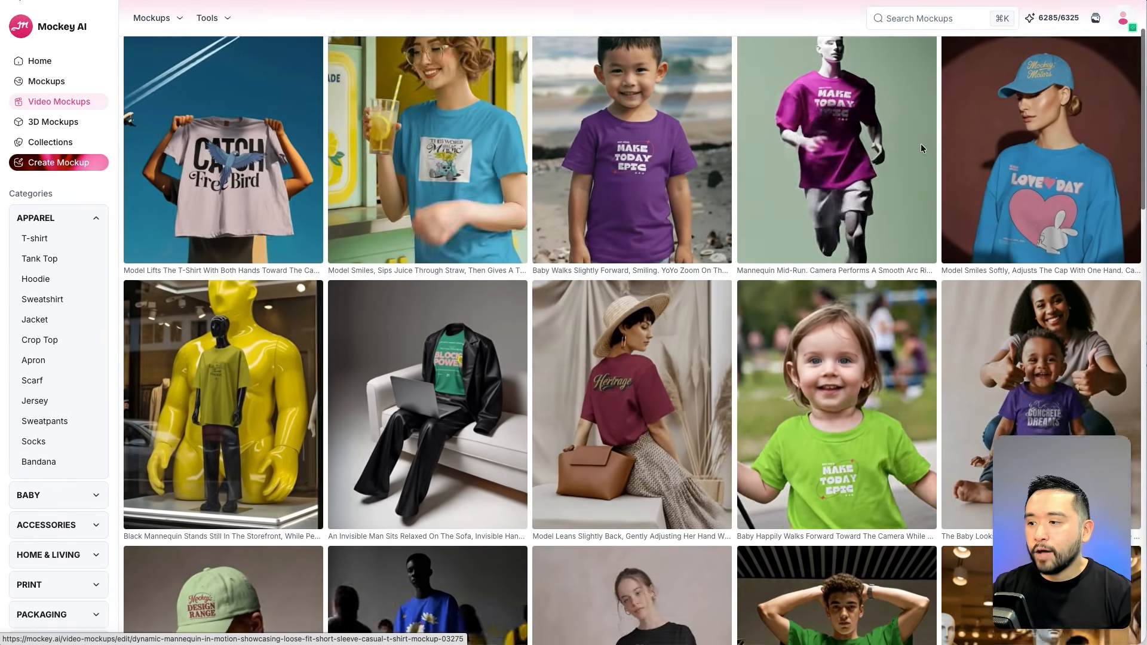
Scroll through the Video Mockups library and open the urban casual baseball cap video mockup.
{"action": "scroll", "coordinate": [923, 149], "scroll_direction": "down", "scroll_amount": 7}
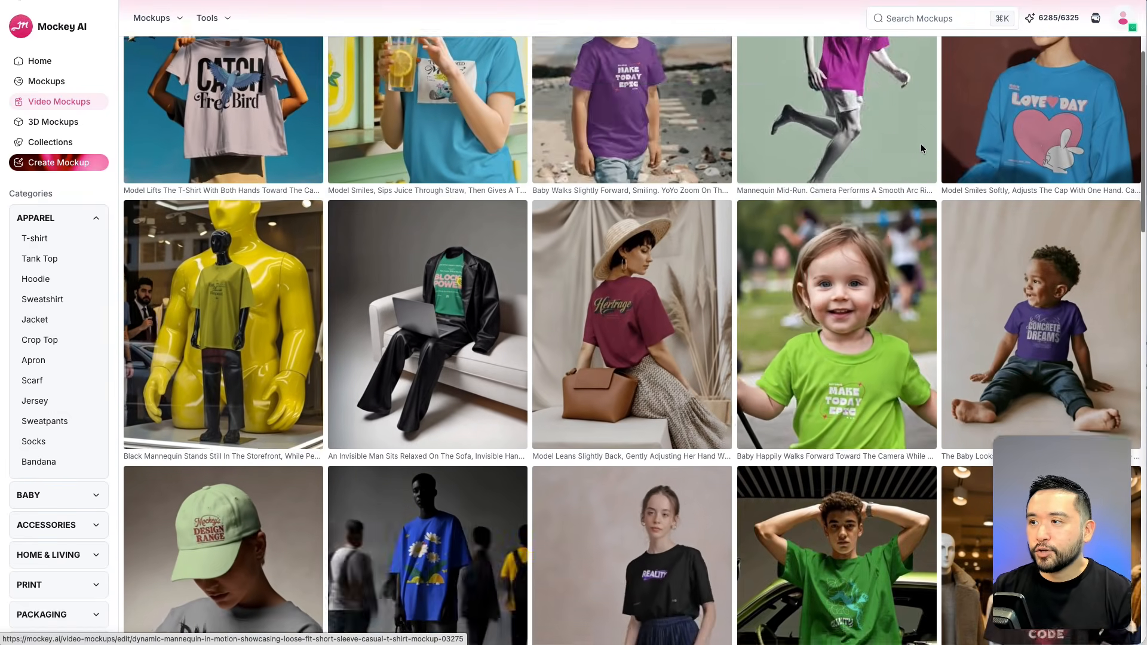
{"action": "scroll", "coordinate": [922, 148], "scroll_direction": "down", "scroll_amount": 6}
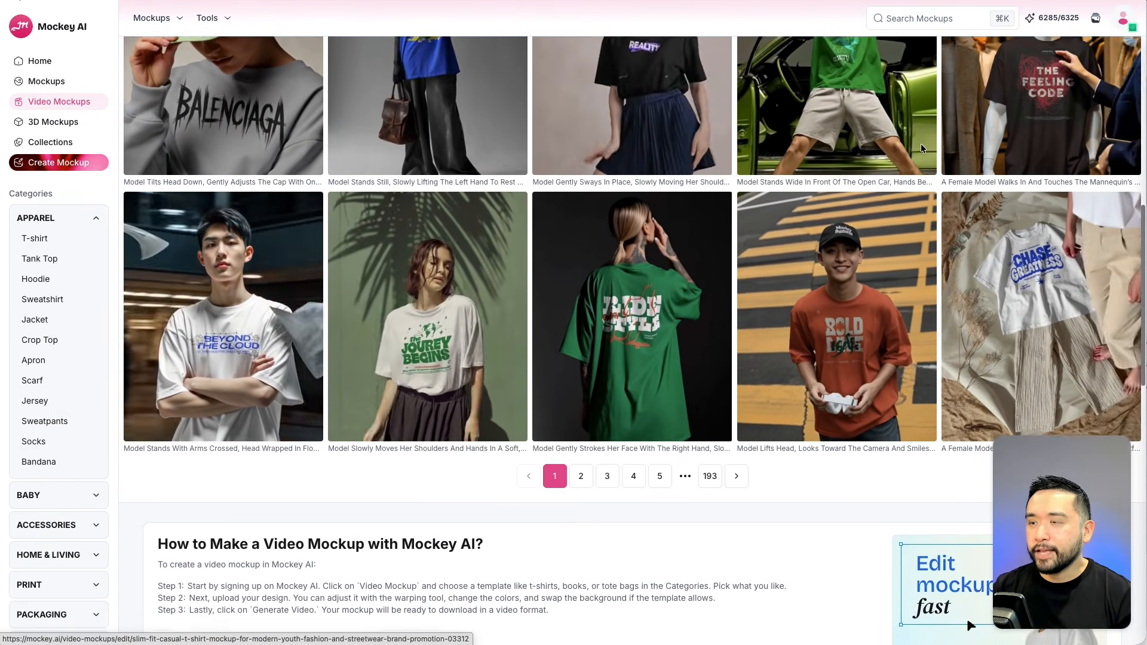
{"action": "scroll", "coordinate": [920, 148], "scroll_direction": "up", "scroll_amount": 3}
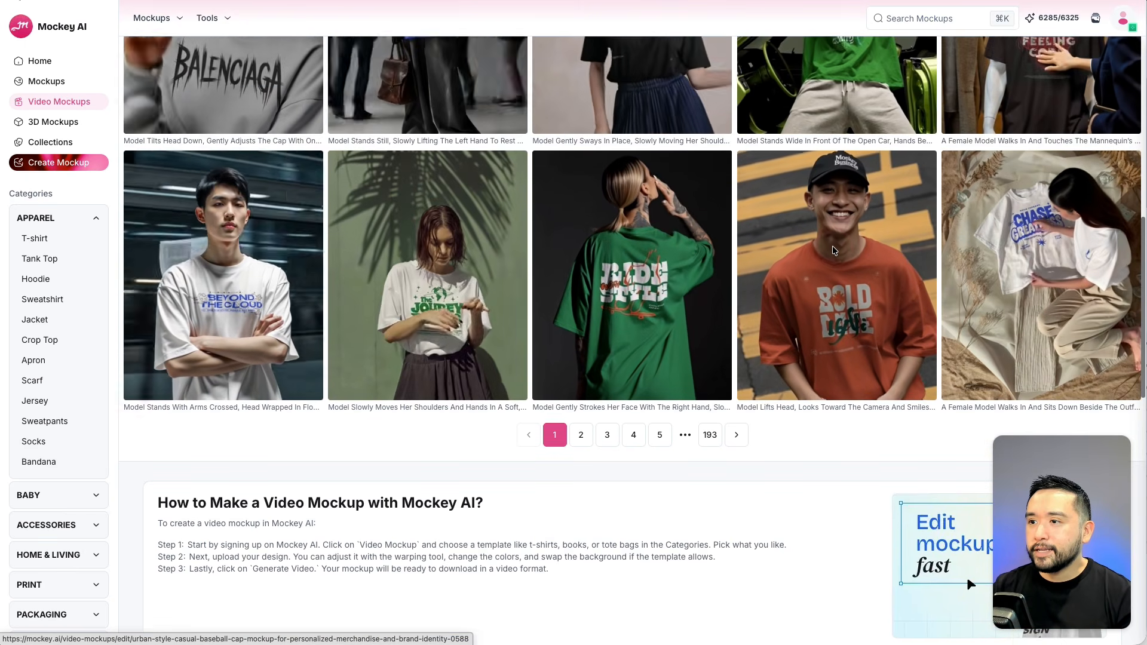
{"action": "left_click", "coordinate": [833, 246]}
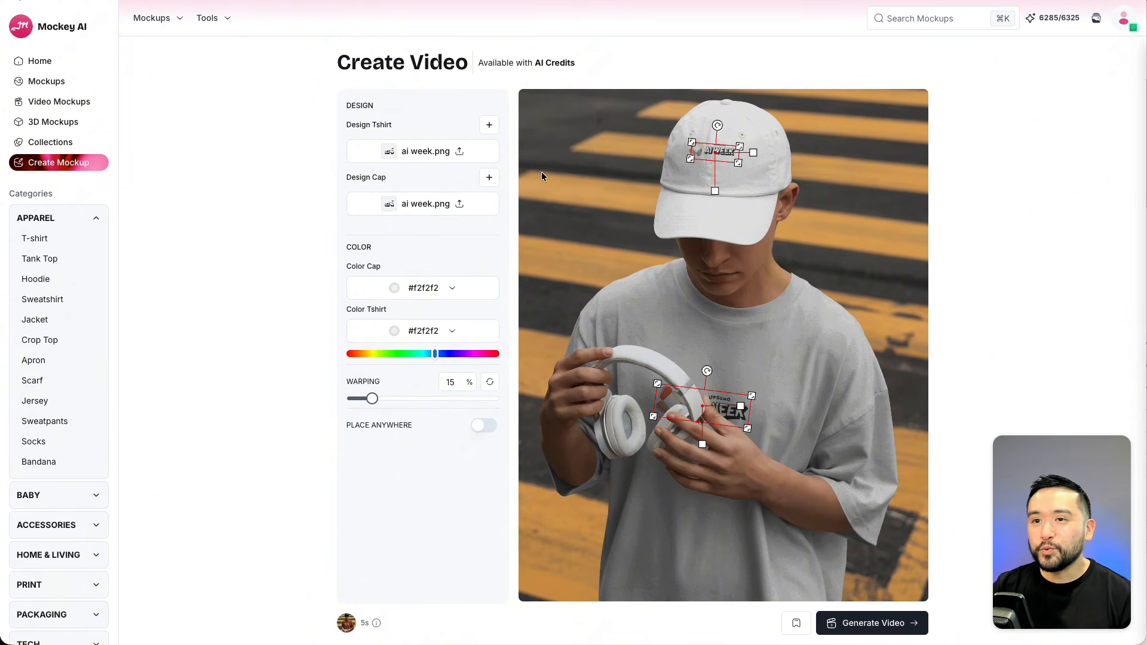
Reposition the designs on the cap and t-shirt, then generate the video mockup.
{"action": "left_click_drag", "start_coordinate": [690, 160], "coordinate": [741, 175]}
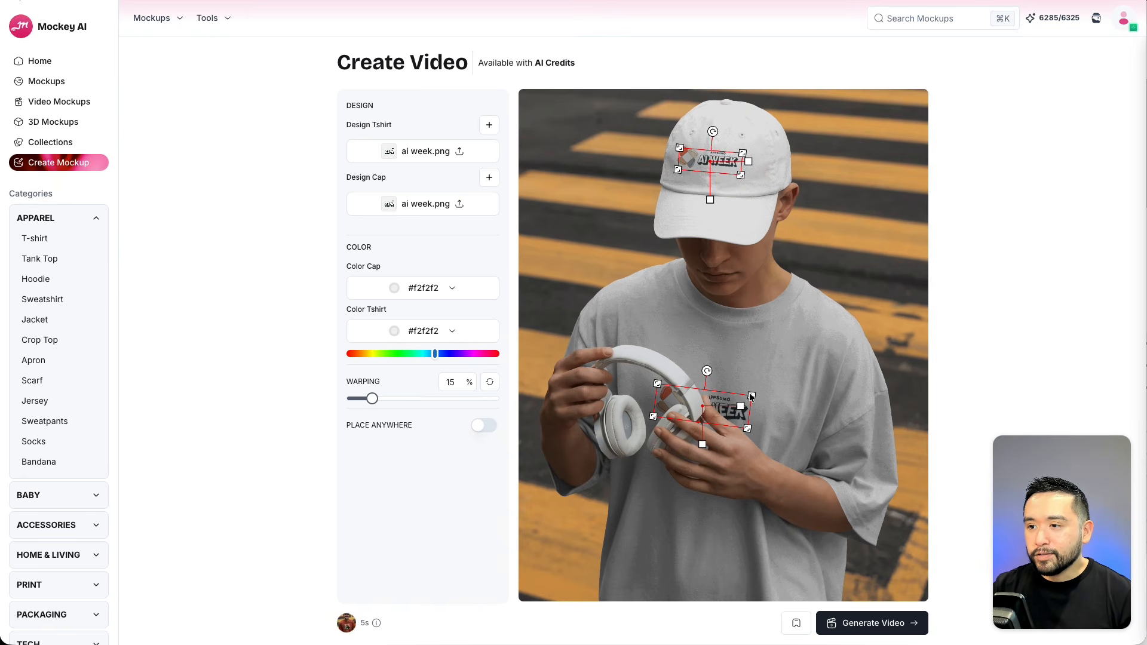
{"action": "left_click_drag", "start_coordinate": [751, 395], "coordinate": [726, 389]}
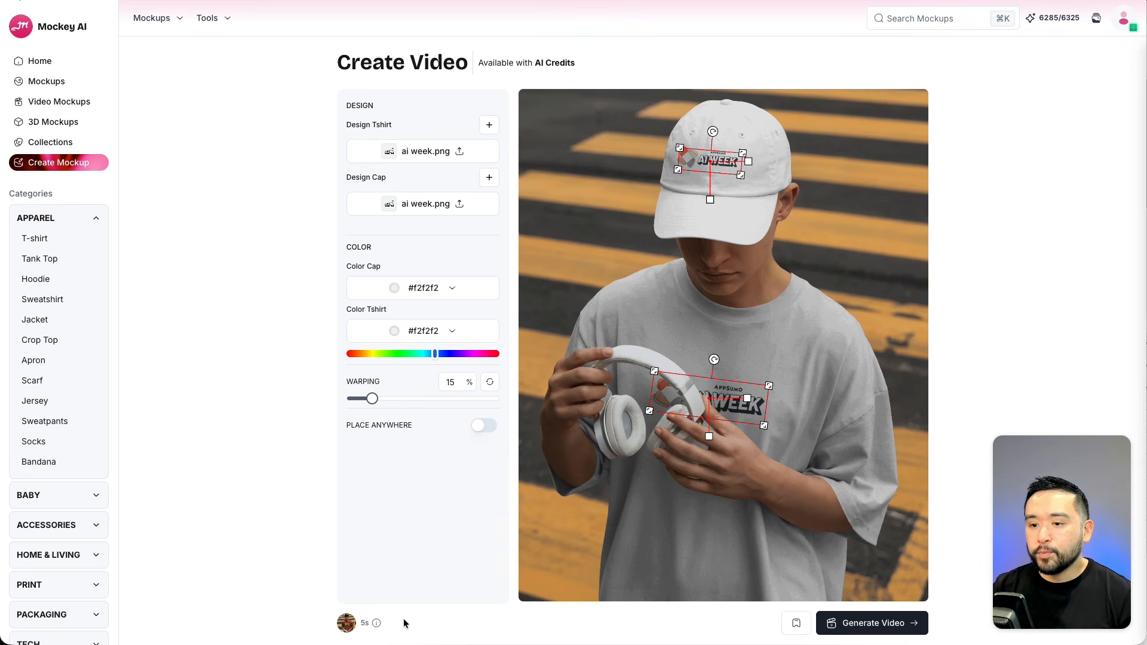
{"action": "left_click", "coordinate": [869, 625]}
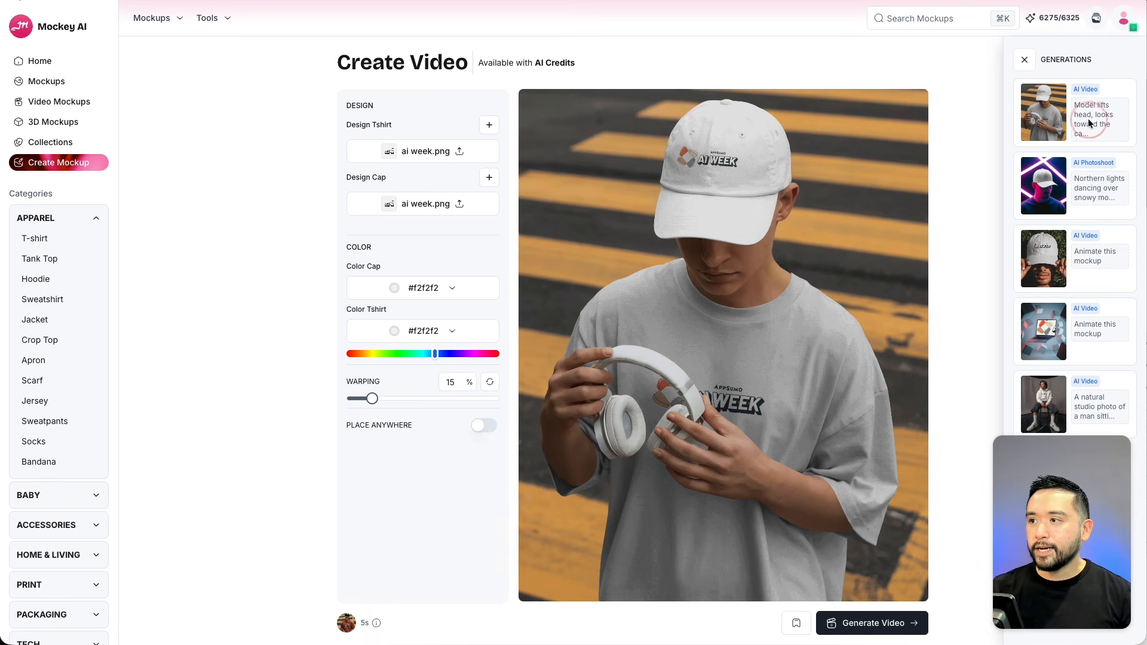
Open the generated AI video from the generations list and play it.
{"action": "left_click", "coordinate": [1087, 119]}
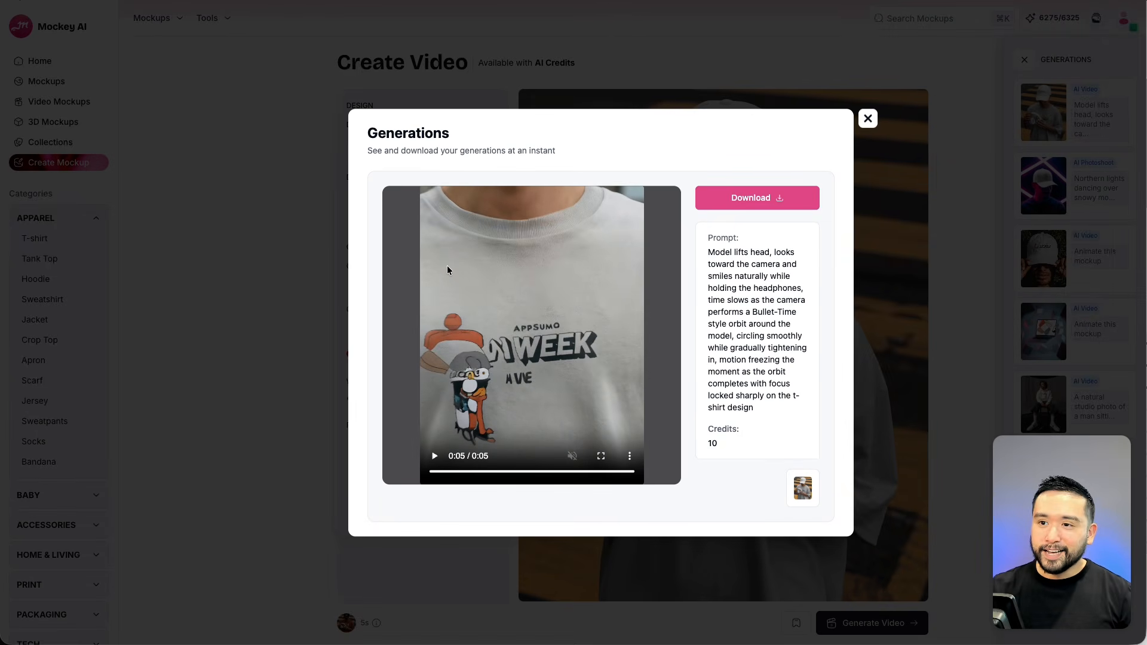
{"action": "left_click", "coordinate": [434, 457]}
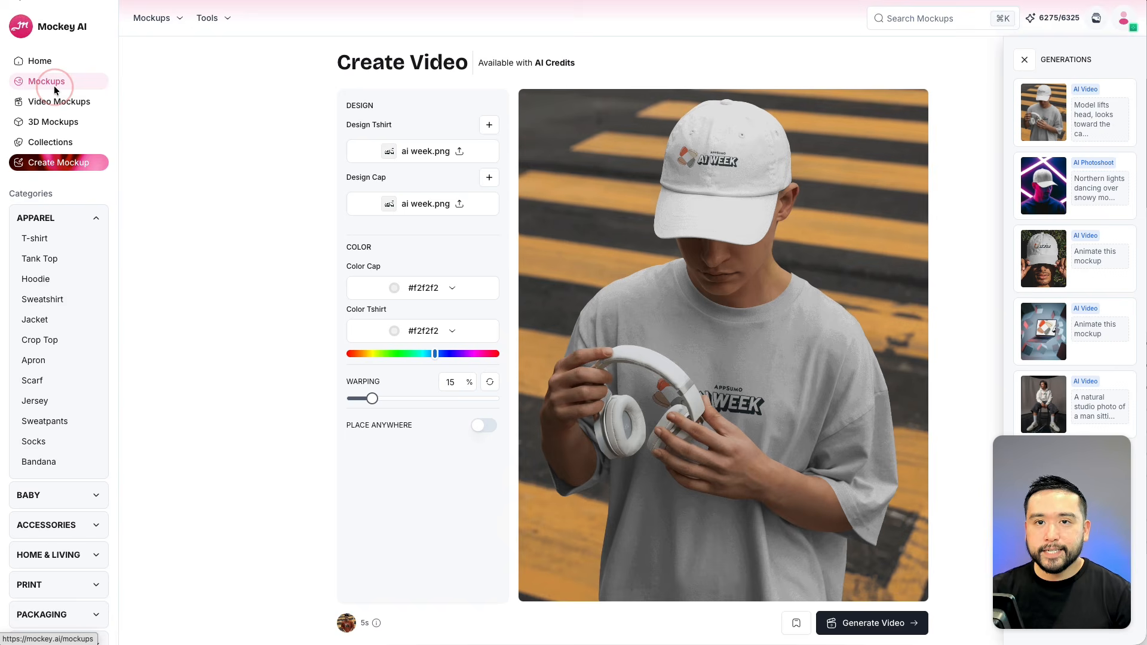
Open the Christmas mug mockup of a child in the snow and enlarge the ai week design on the mug.
{"action": "left_click", "coordinate": [55, 87]}
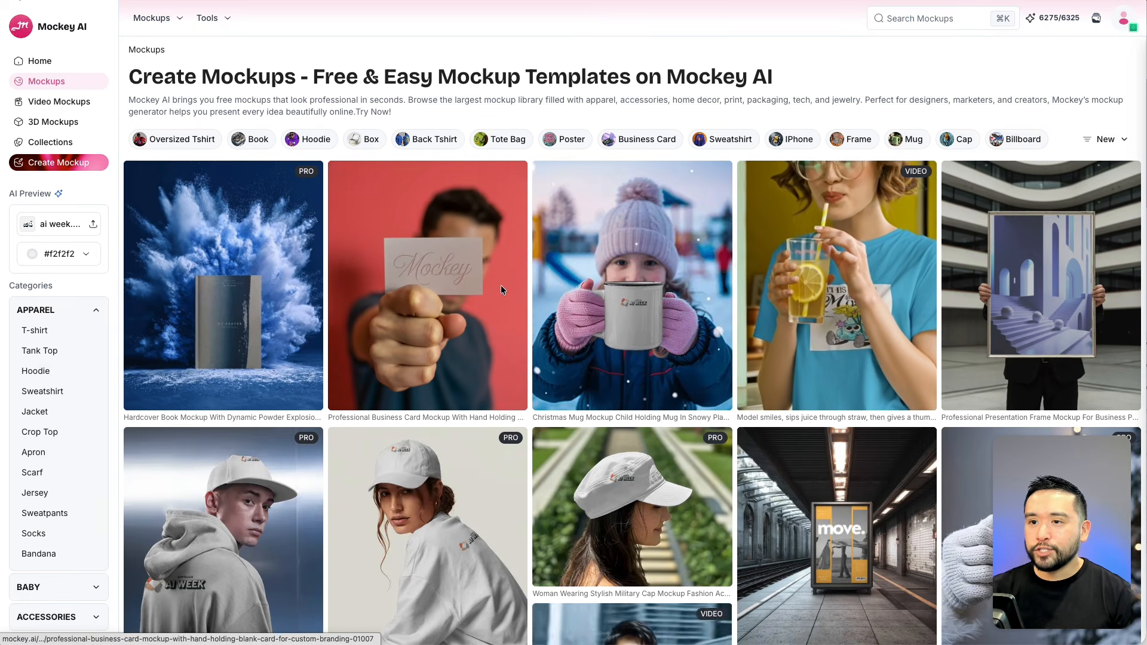
{"action": "left_click", "coordinate": [663, 295]}
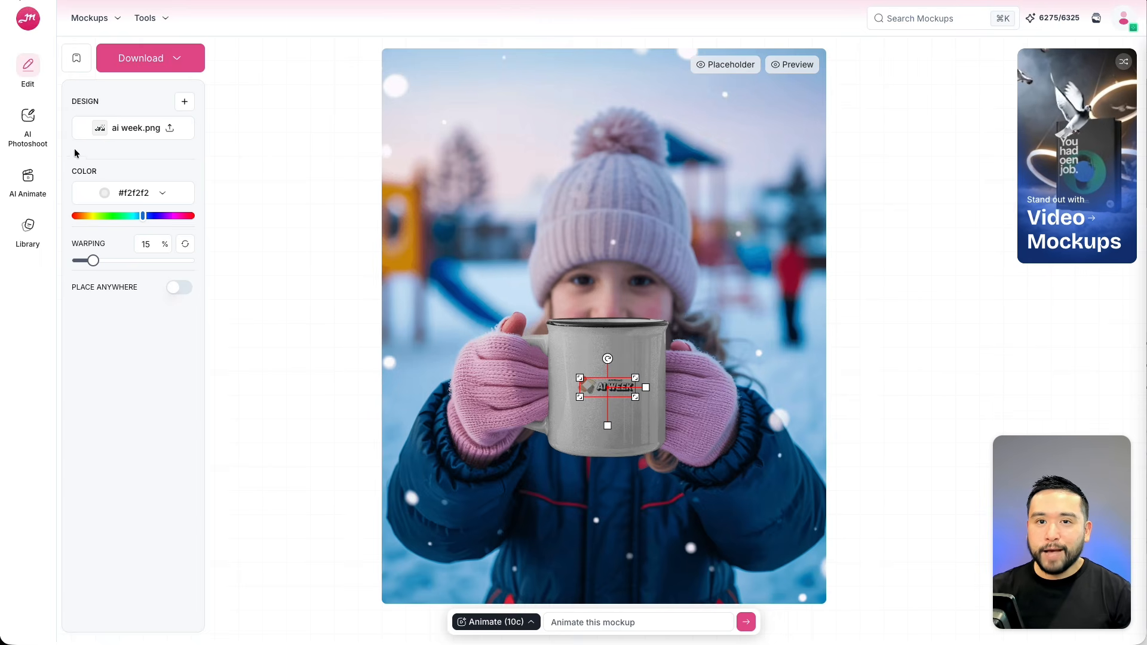
{"action": "left_click", "coordinate": [31, 137]}
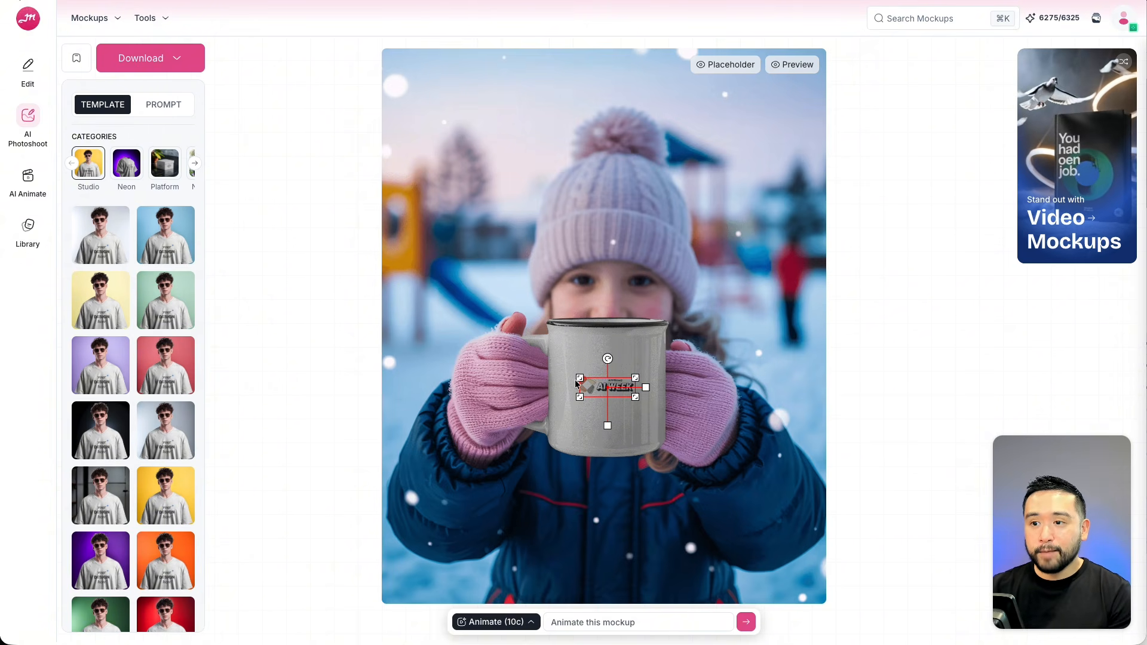
{"action": "left_click_drag", "start_coordinate": [579, 378], "coordinate": [646, 372]}
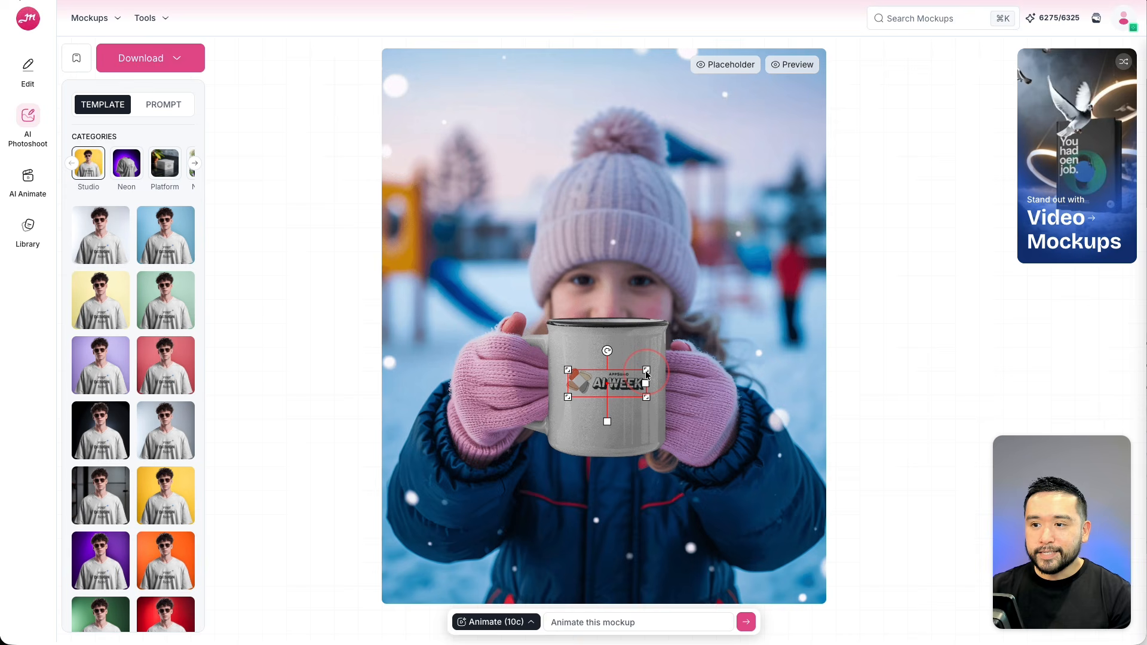
Switch to the similar mockup of a woman holding a card among Christmas baubles.
{"action": "left_click", "coordinate": [34, 232]}
{"action": "left_click", "coordinate": [98, 169]}
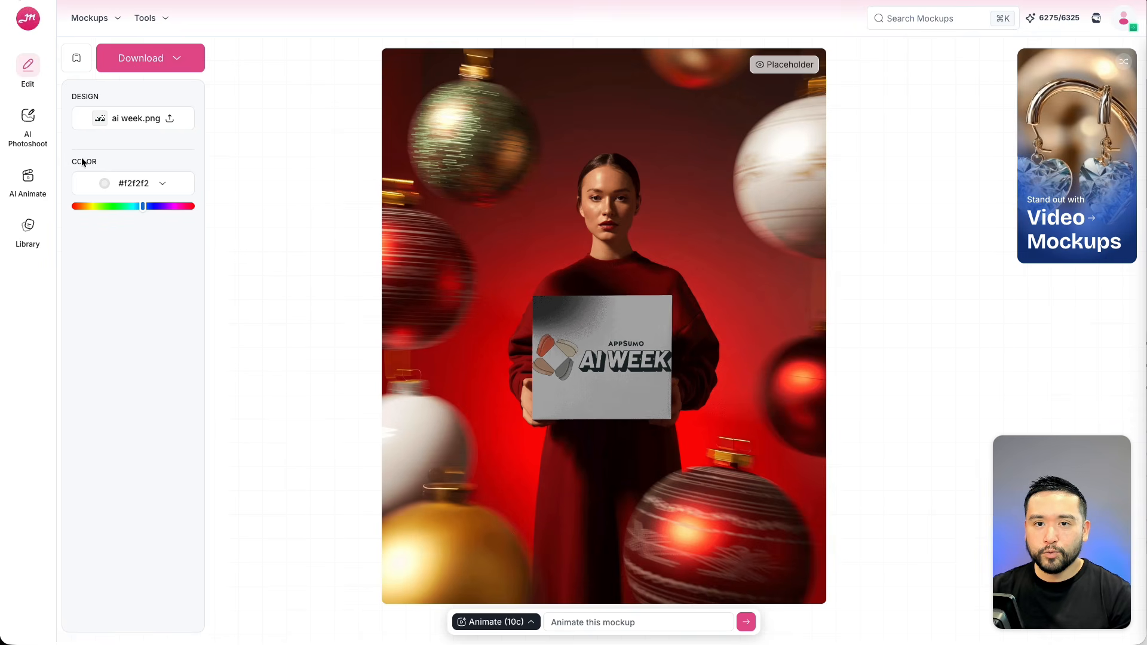
{"action": "left_click", "coordinate": [28, 226]}
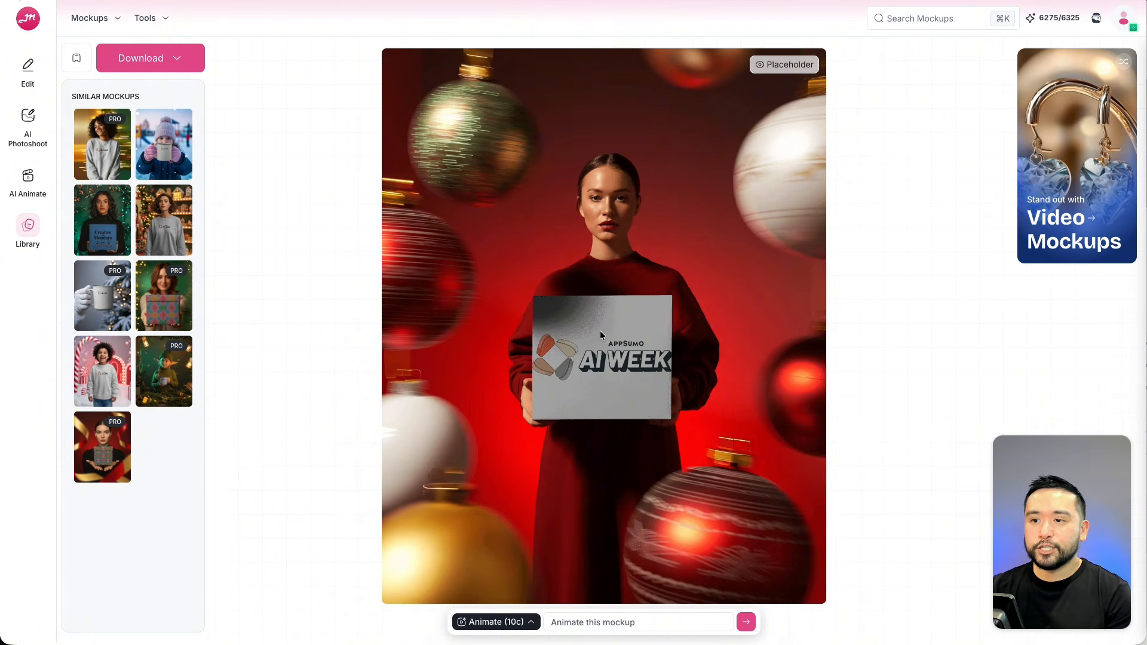
{"action": "left_click", "coordinate": [606, 362]}
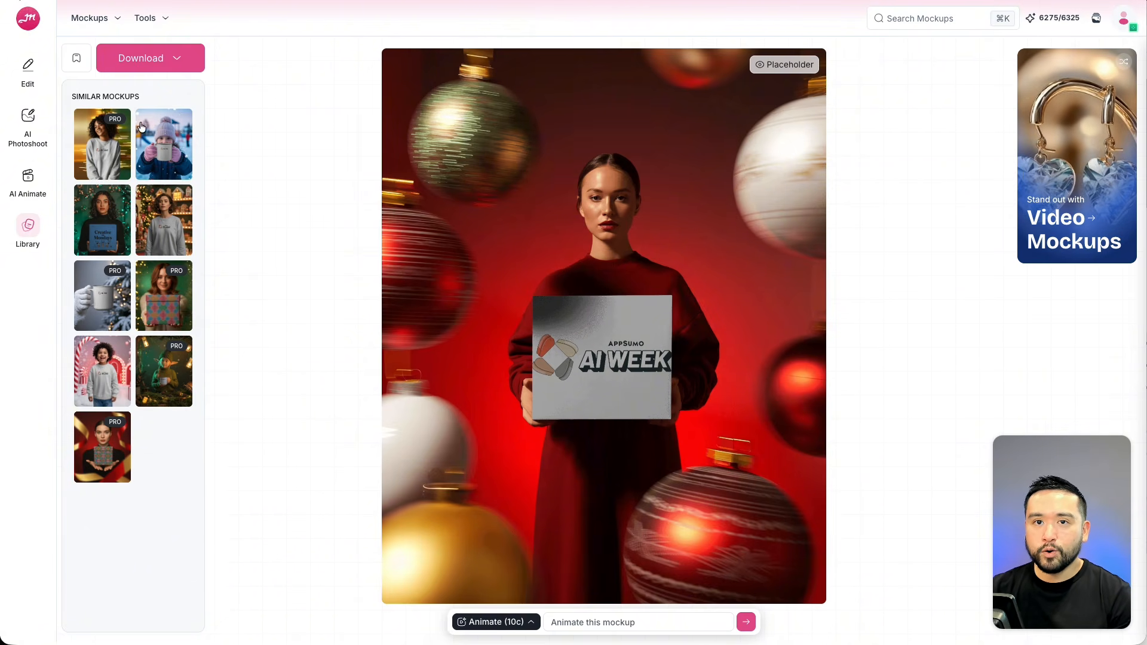
Browse the 3D Mockups library and open the walking t-shirt mockup with the brown shirt.
{"action": "left_click", "coordinate": [31, 67]}
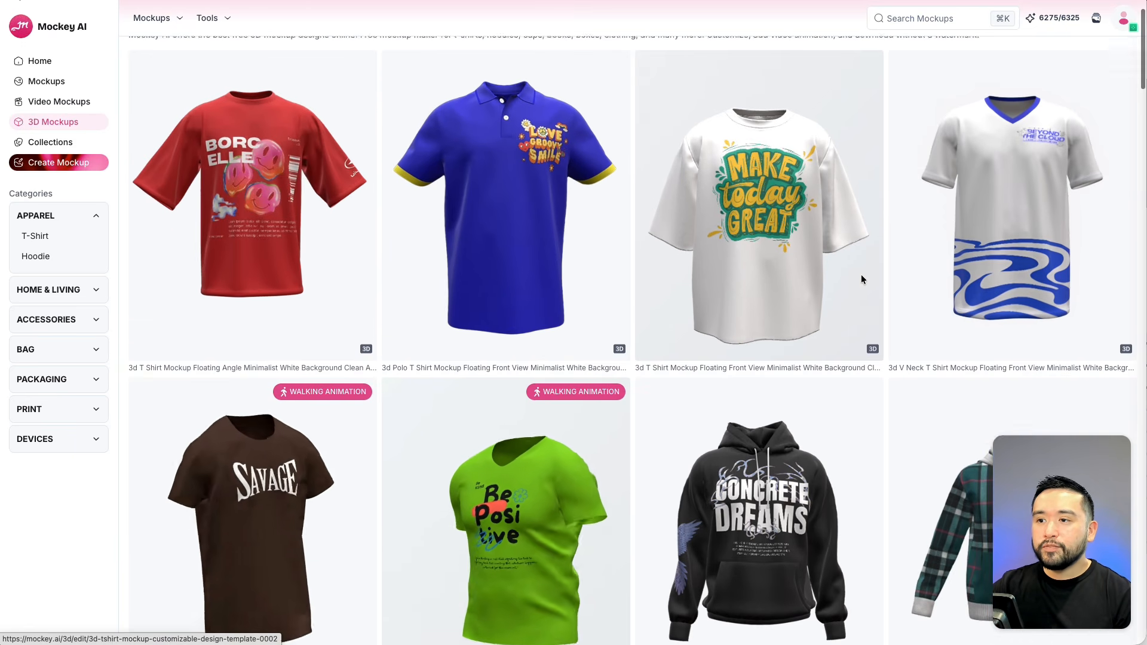
{"action": "scroll", "coordinate": [862, 278], "scroll_direction": "down", "scroll_amount": 9}
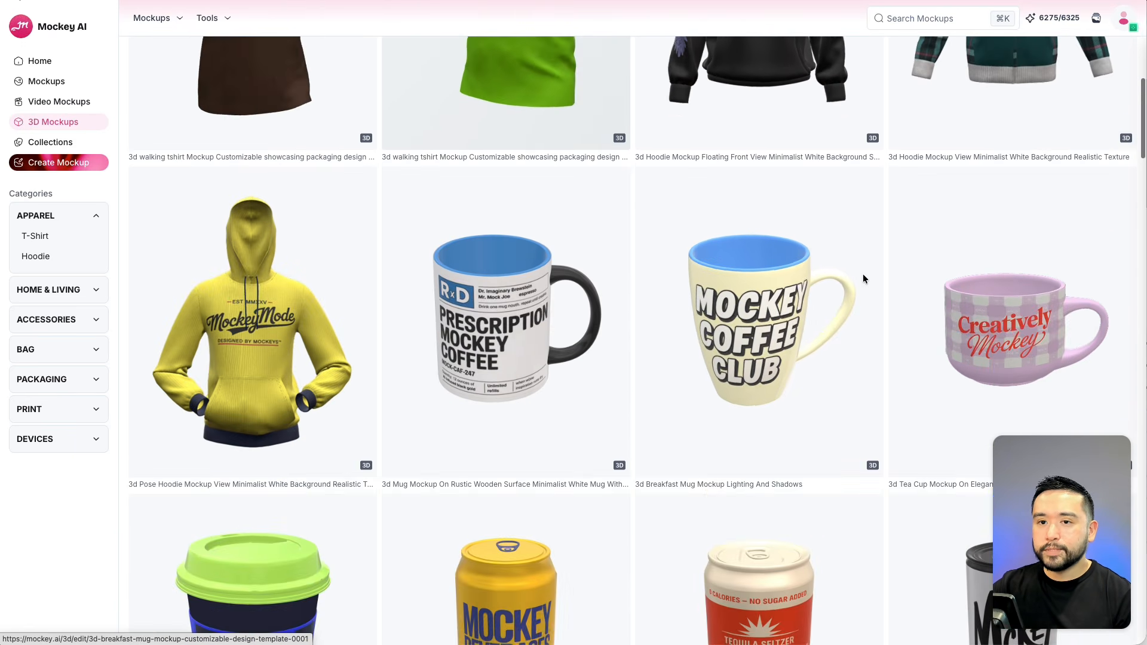
{"action": "scroll", "coordinate": [862, 278], "scroll_direction": "down", "scroll_amount": 2}
{"action": "scroll", "coordinate": [863, 279], "scroll_direction": "up", "scroll_amount": 8}
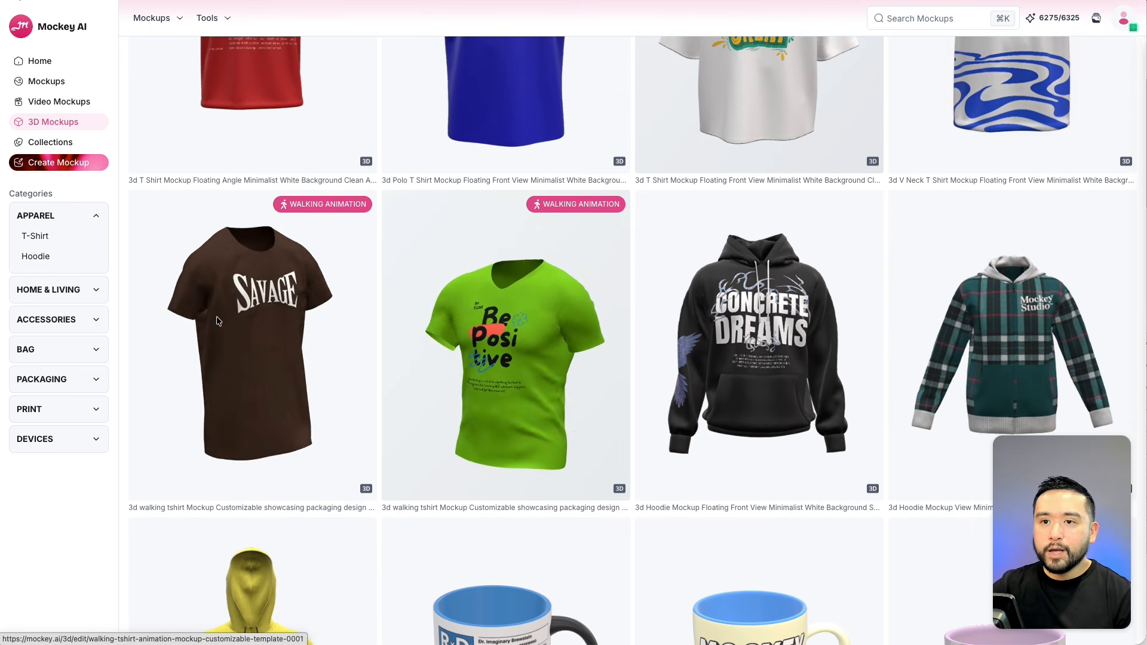
{"action": "scroll", "coordinate": [378, 328], "scroll_direction": "down", "scroll_amount": 4}
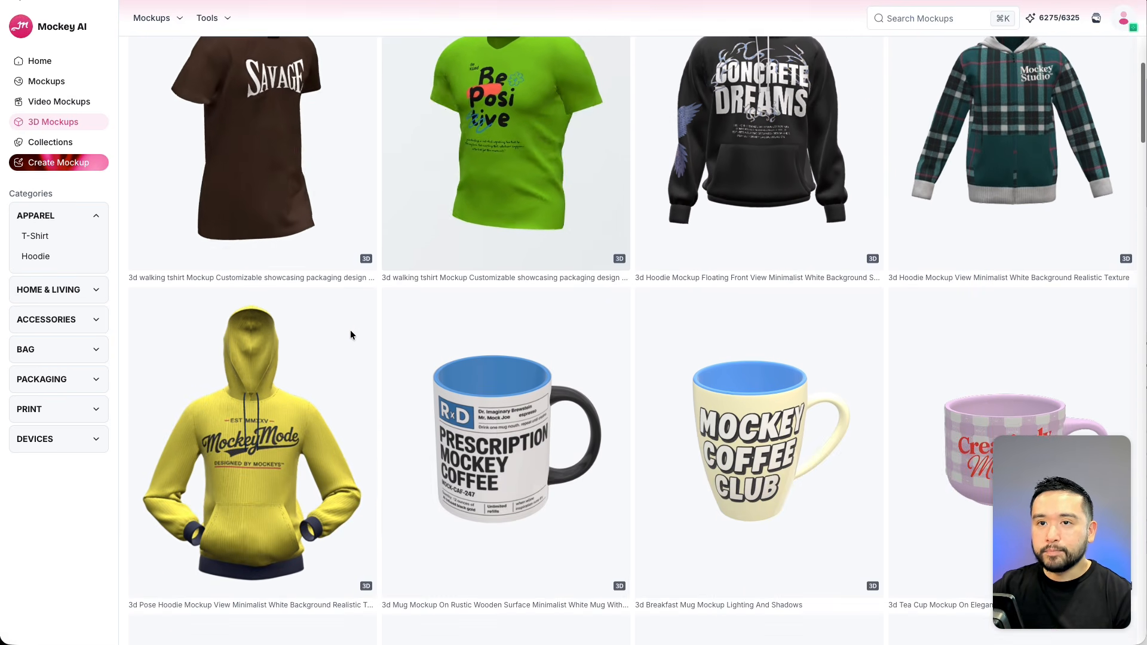
{"action": "scroll", "coordinate": [350, 331], "scroll_direction": "up", "scroll_amount": 3}
{"action": "left_click", "coordinate": [272, 264]}
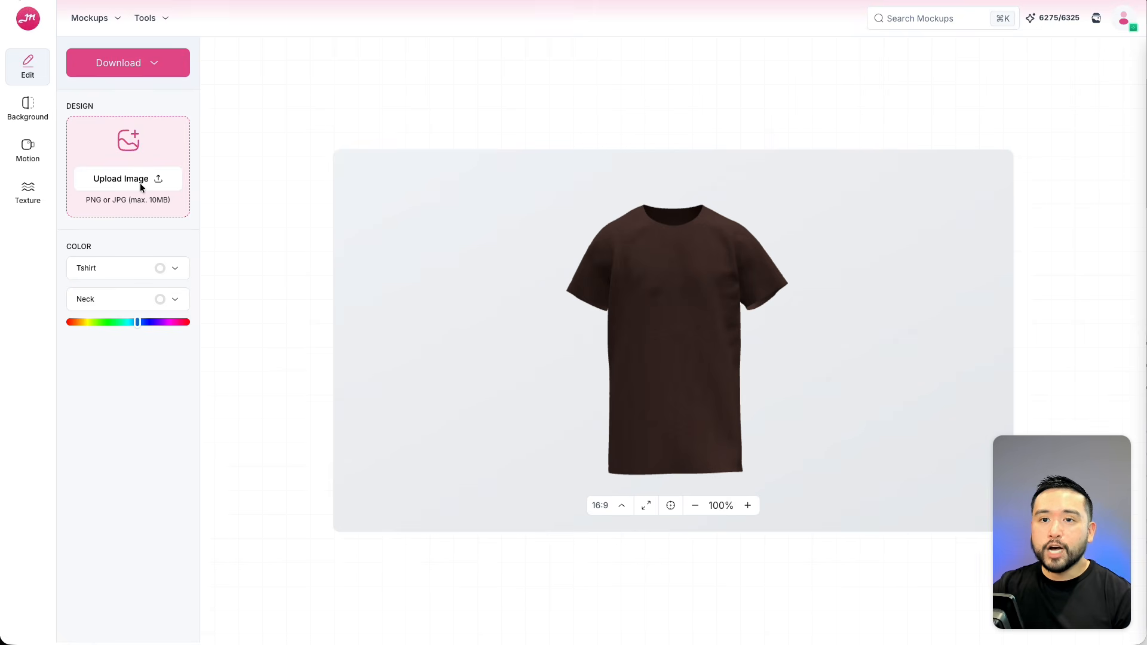
Upload the ai week design and place it on the front panel of the t-shirt.
{"action": "left_click", "coordinate": [156, 180]}
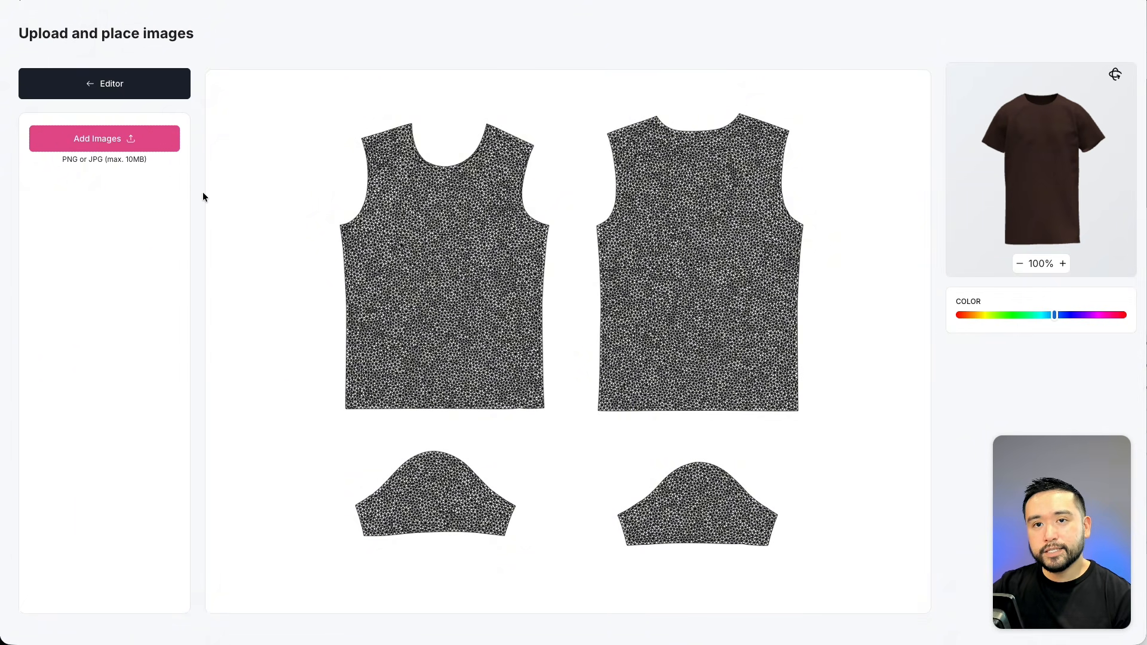
{"action": "left_click", "coordinate": [103, 140]}
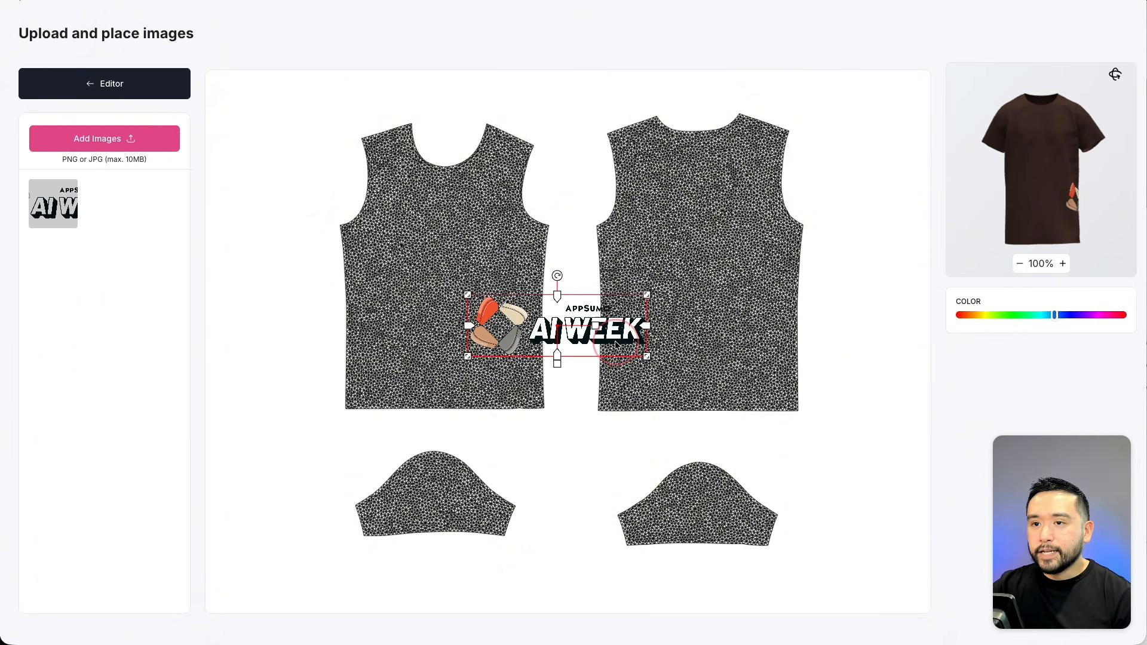
{"action": "left_click_drag", "start_coordinate": [614, 335], "coordinate": [456, 227]}
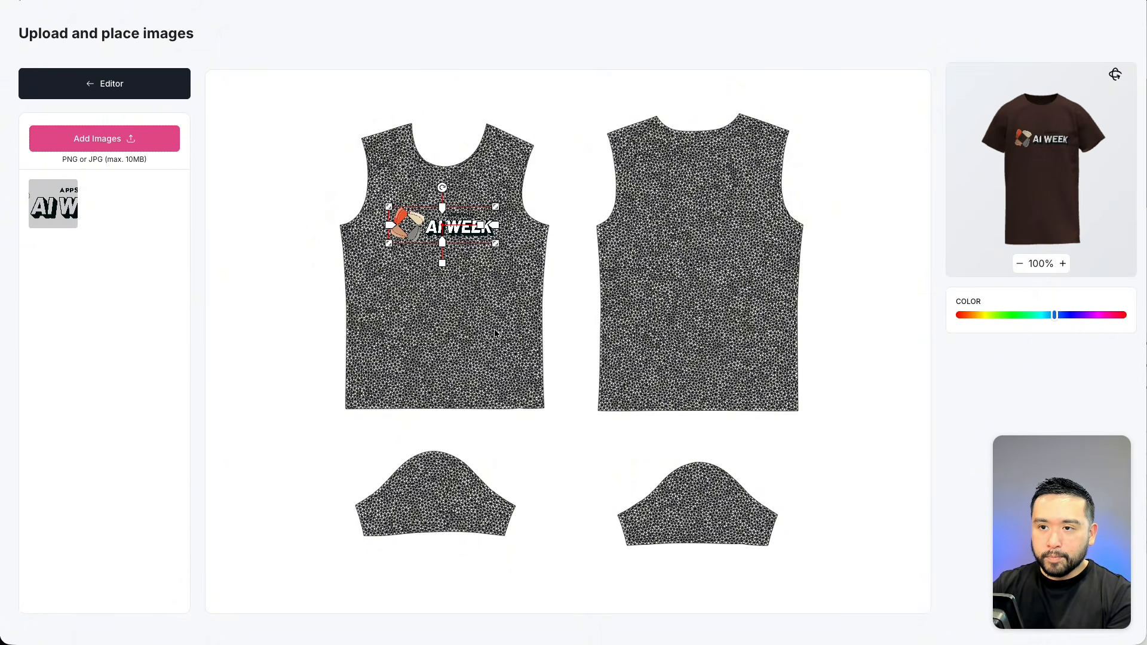
{"action": "left_click_drag", "start_coordinate": [472, 228], "coordinate": [481, 234]}
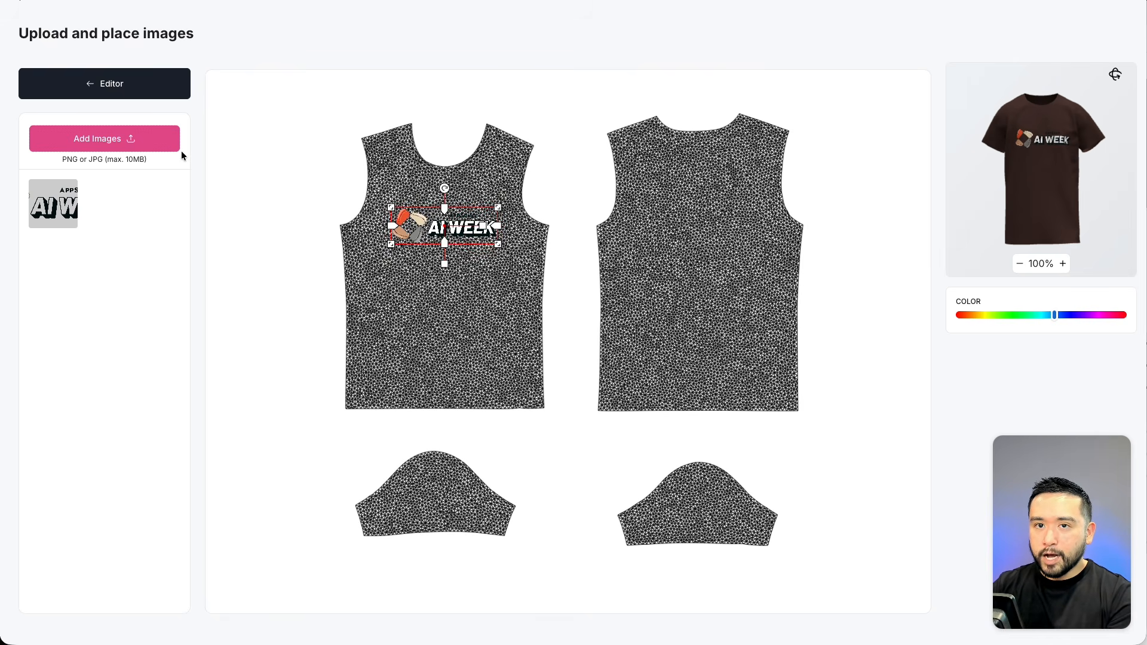
Add the design a second time and place it on the sleeve panel.
{"action": "left_click", "coordinate": [127, 145]}
{"action": "left_click_drag", "start_coordinate": [605, 401], "coordinate": [448, 505]}
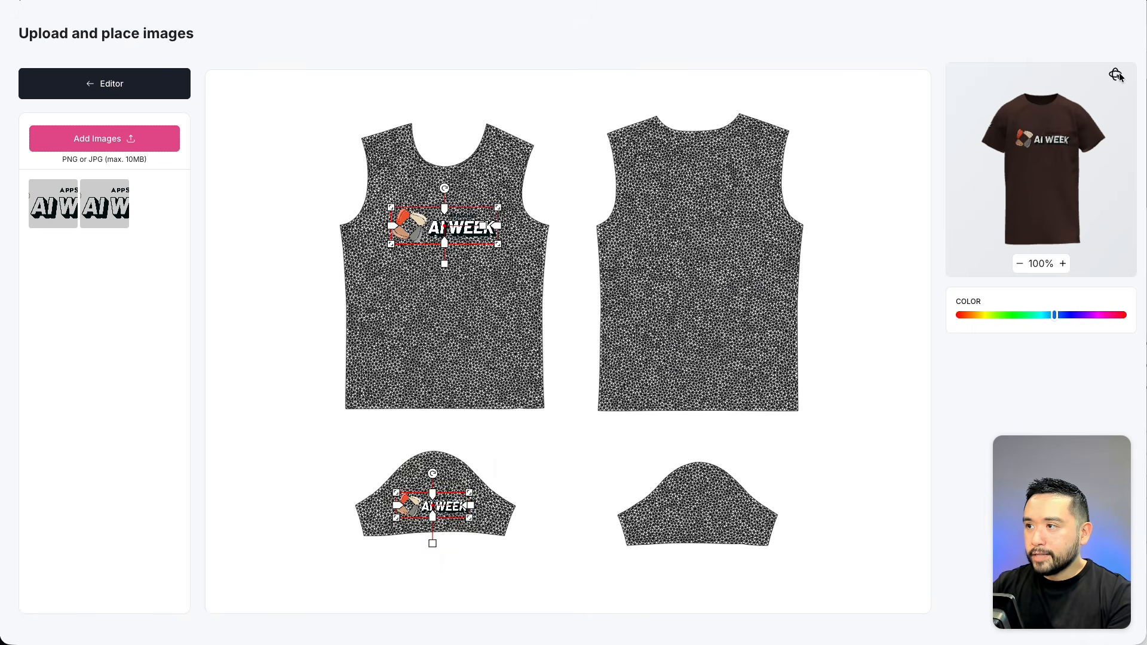
{"action": "left_click_drag", "start_coordinate": [1081, 134], "coordinate": [1016, 205]}
{"action": "left_click", "coordinate": [1064, 264]}
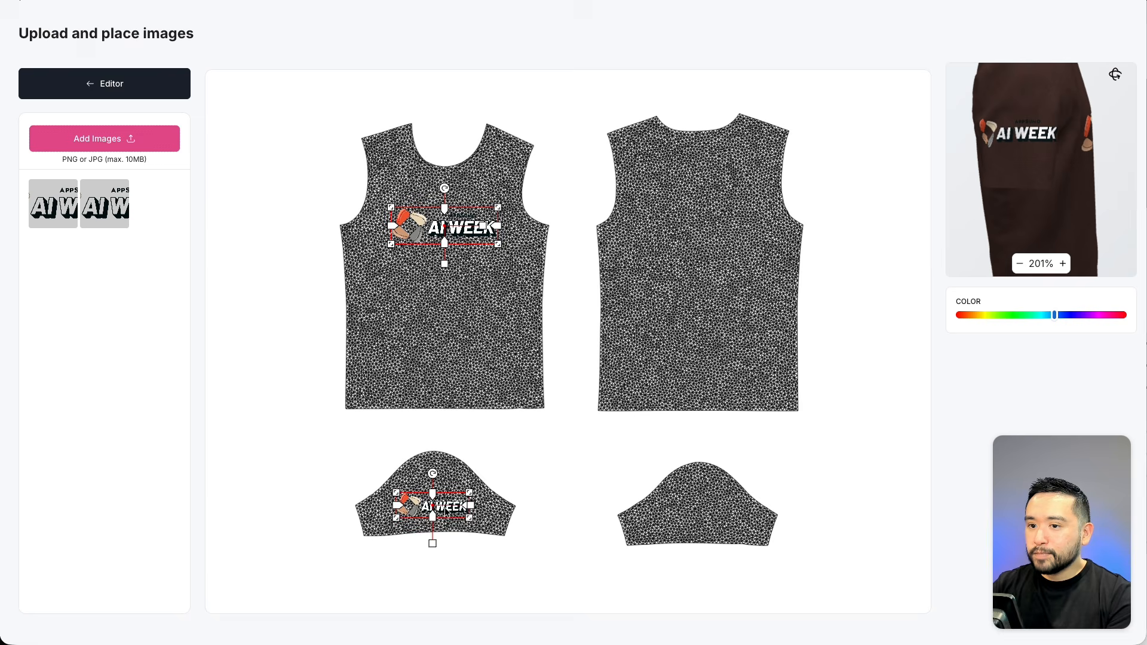
{"action": "left_click_drag", "start_coordinate": [445, 512], "coordinate": [452, 511]}
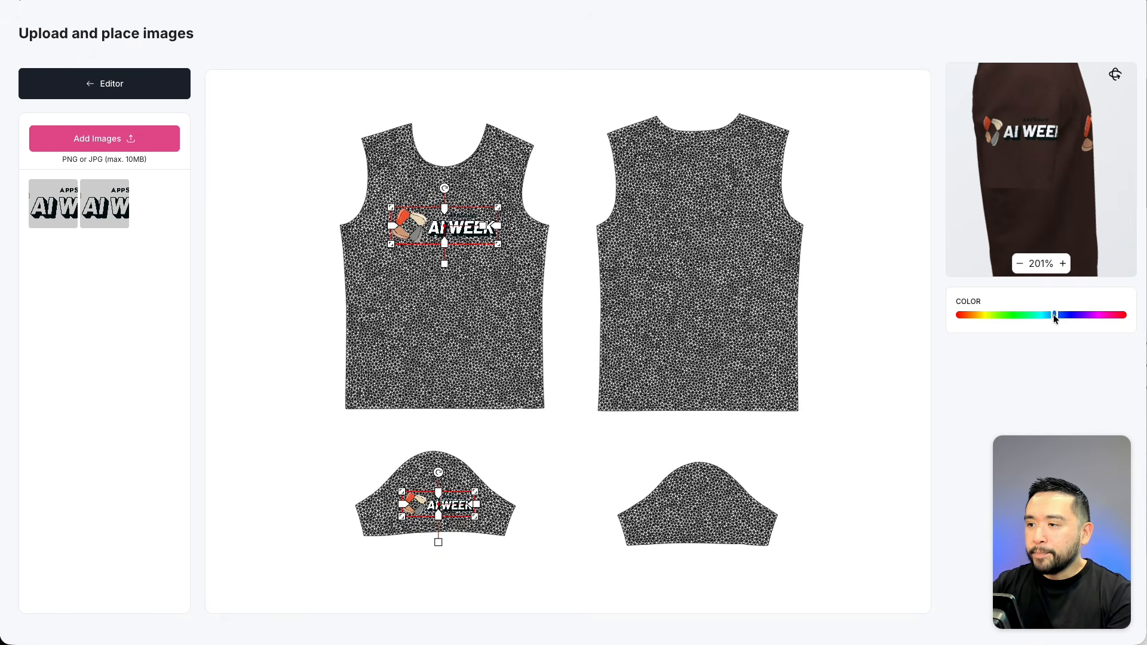
Change the t-shirt colour to dark navy with the hue slider.
{"action": "left_click_drag", "start_coordinate": [1054, 319], "coordinate": [1080, 317]}
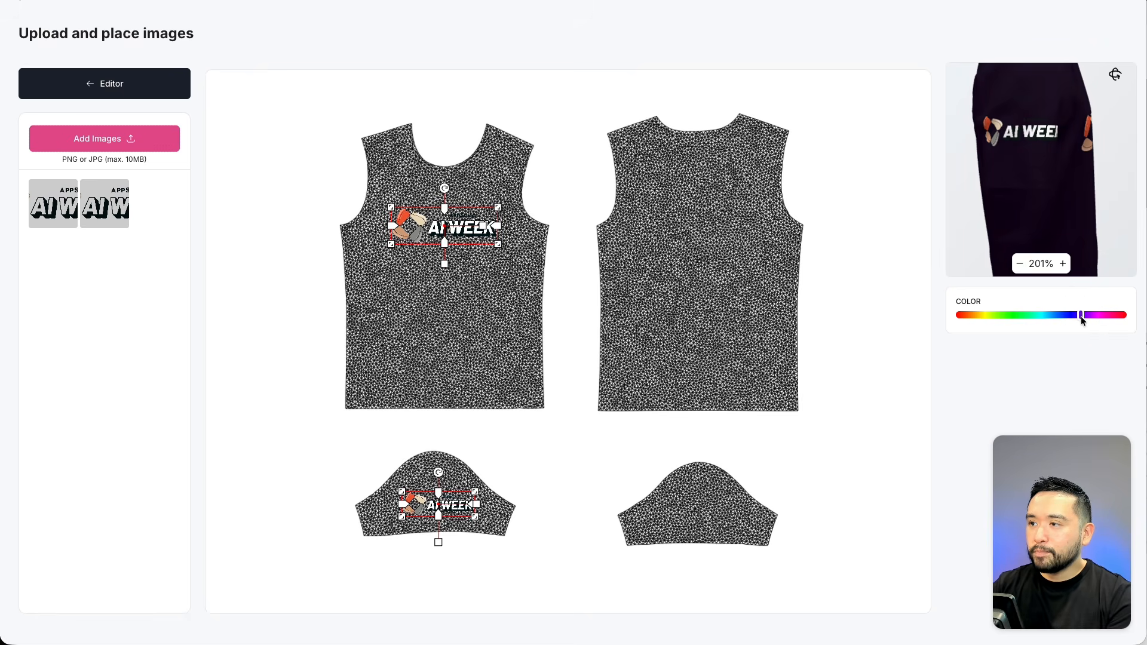
{"action": "left_click", "coordinate": [1019, 264]}
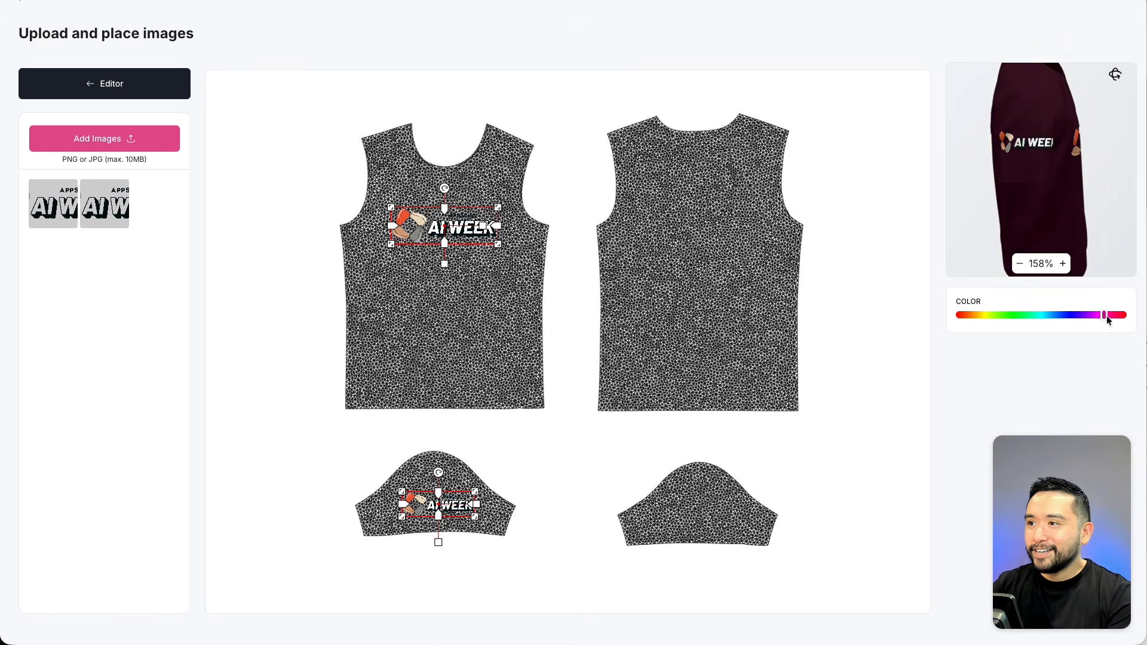
{"action": "left_click_drag", "start_coordinate": [1107, 315], "coordinate": [1070, 316]}
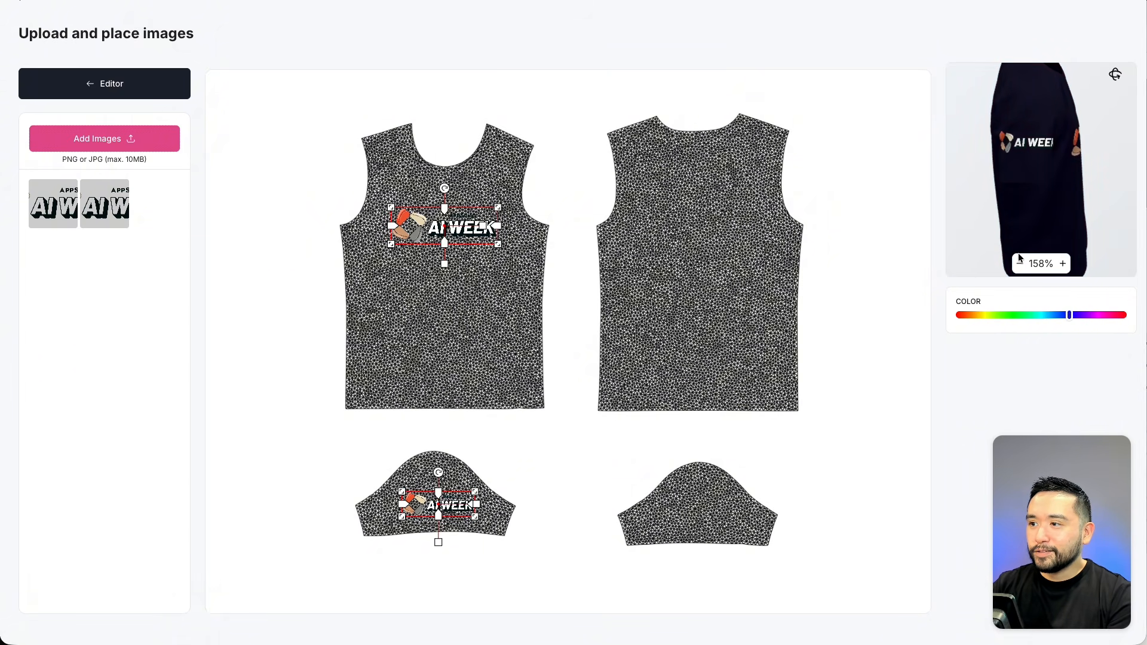
Return to the editor and set the neck colour to white FFFFFF.
{"action": "left_click", "coordinate": [89, 87]}
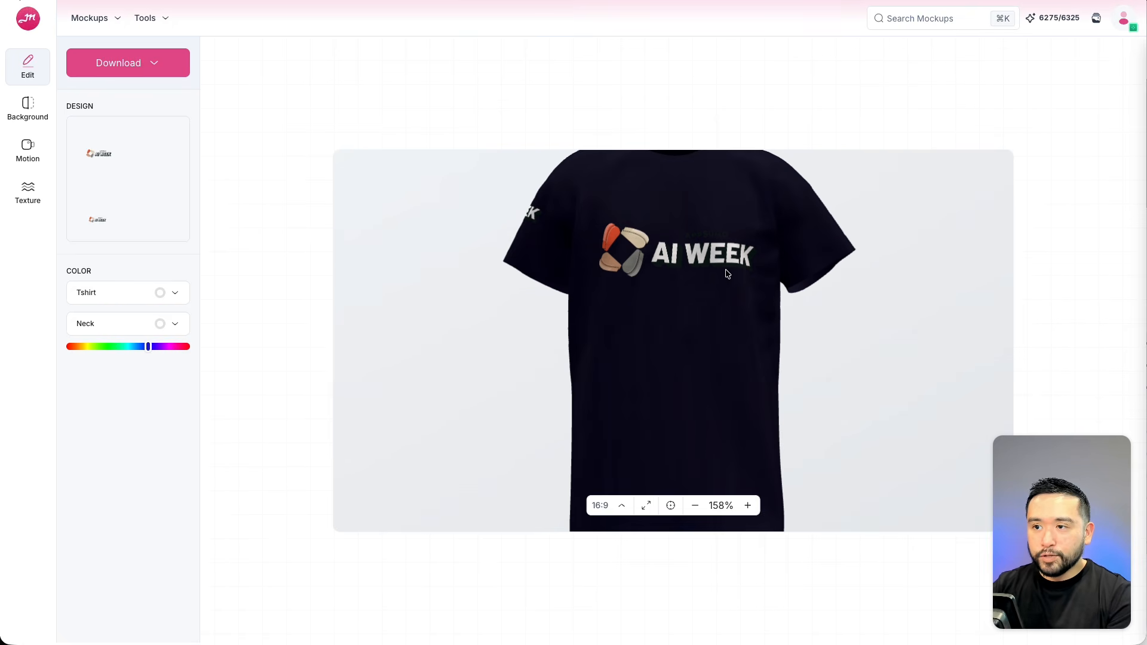
{"action": "left_click", "coordinate": [175, 294]}
{"action": "left_click_drag", "start_coordinate": [160, 328], "coordinate": [115, 358]}
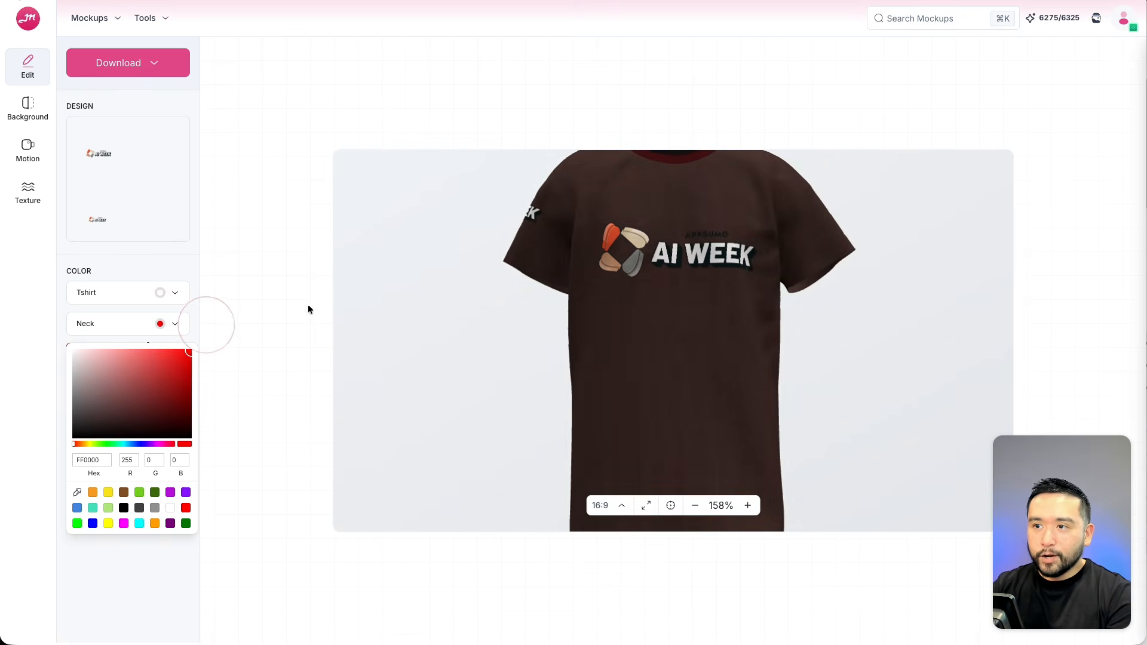
{"action": "left_click_drag", "start_coordinate": [661, 213], "coordinate": [691, 282]}
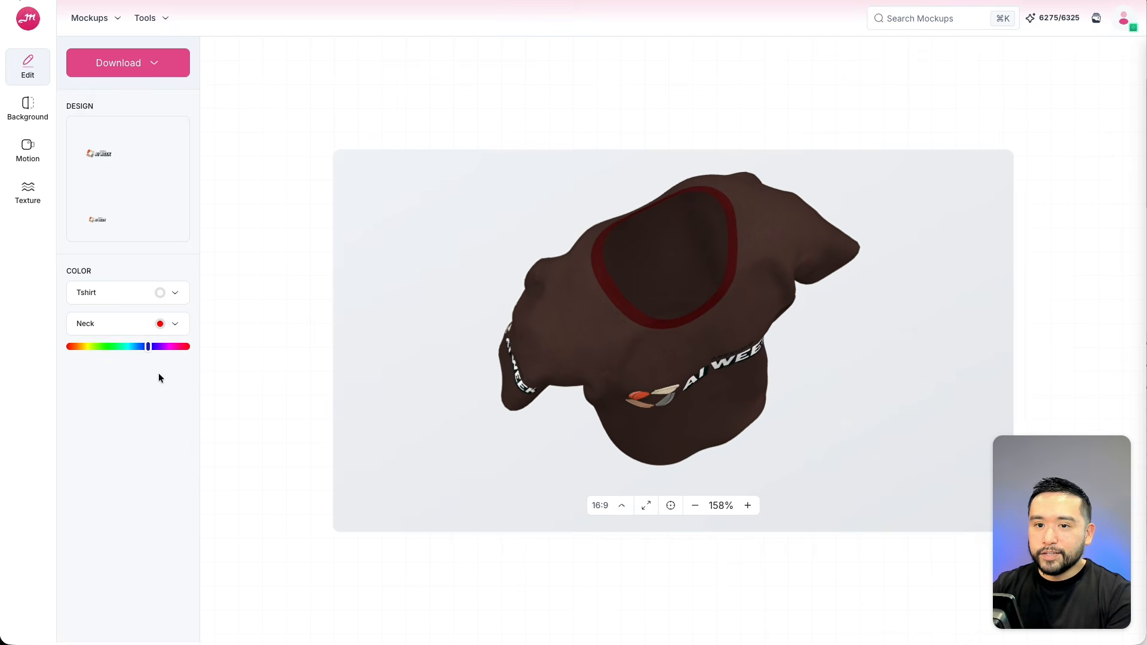
{"action": "left_click", "coordinate": [170, 326]}
{"action": "left_click_drag", "start_coordinate": [127, 352], "coordinate": [30, 332]}
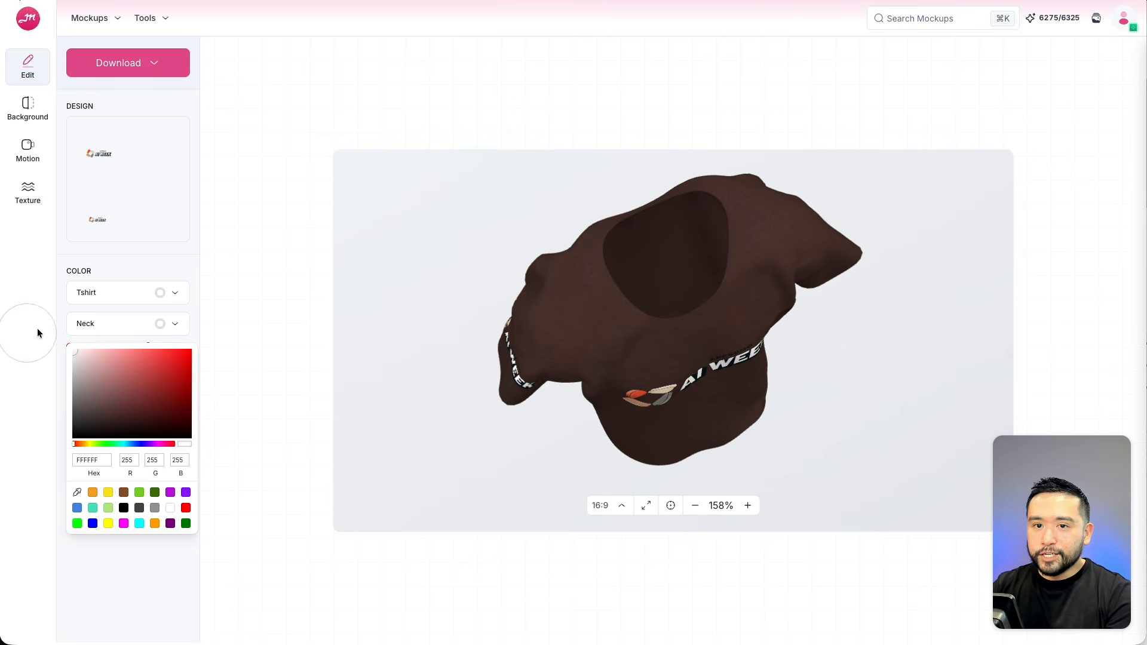
Set the t-shirt colour to black 000000.
{"action": "left_click", "coordinate": [170, 292]}
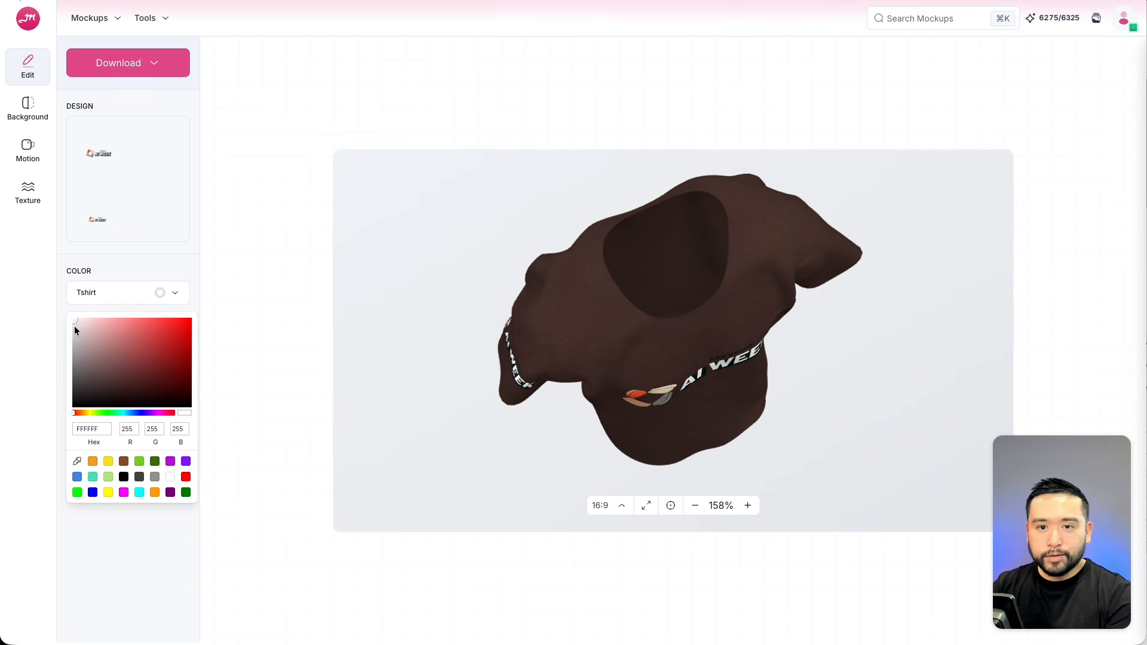
{"action": "left_click_drag", "start_coordinate": [76, 329], "coordinate": [67, 438]}
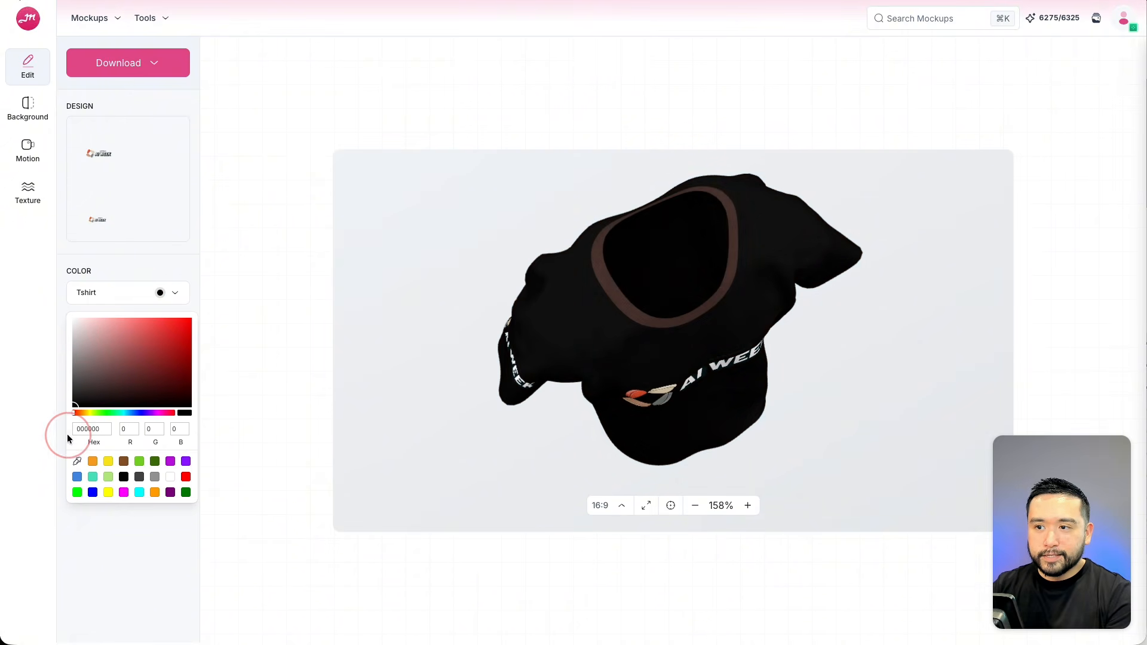
{"action": "left_click", "coordinate": [123, 268]}
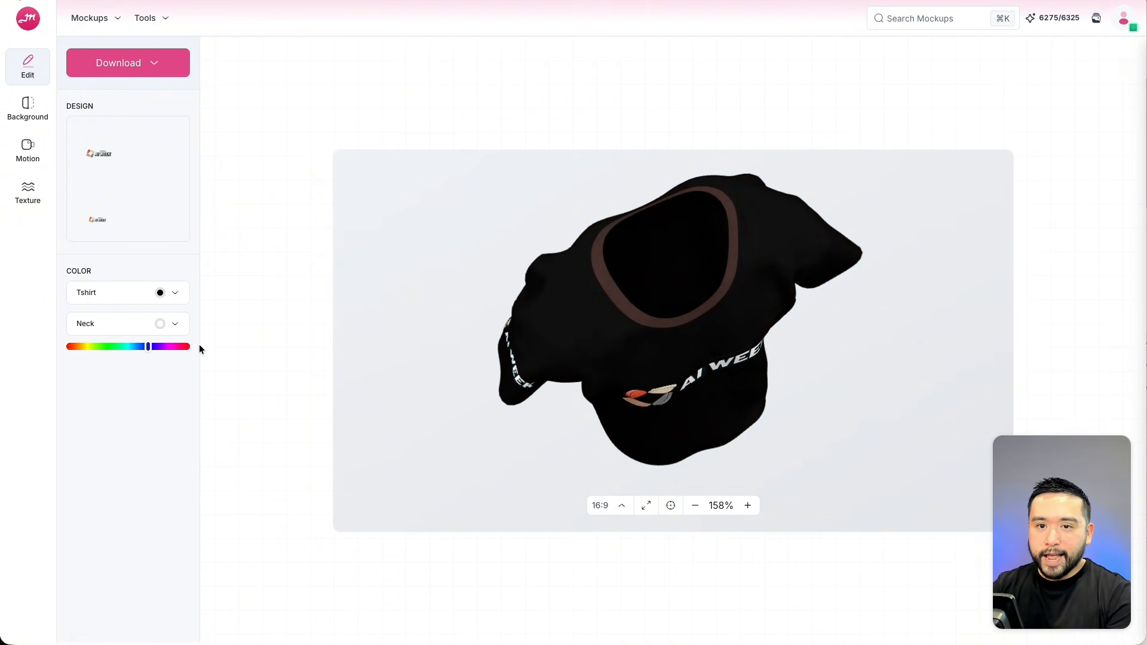
{"action": "left_click_drag", "start_coordinate": [715, 326], "coordinate": [661, 302]}
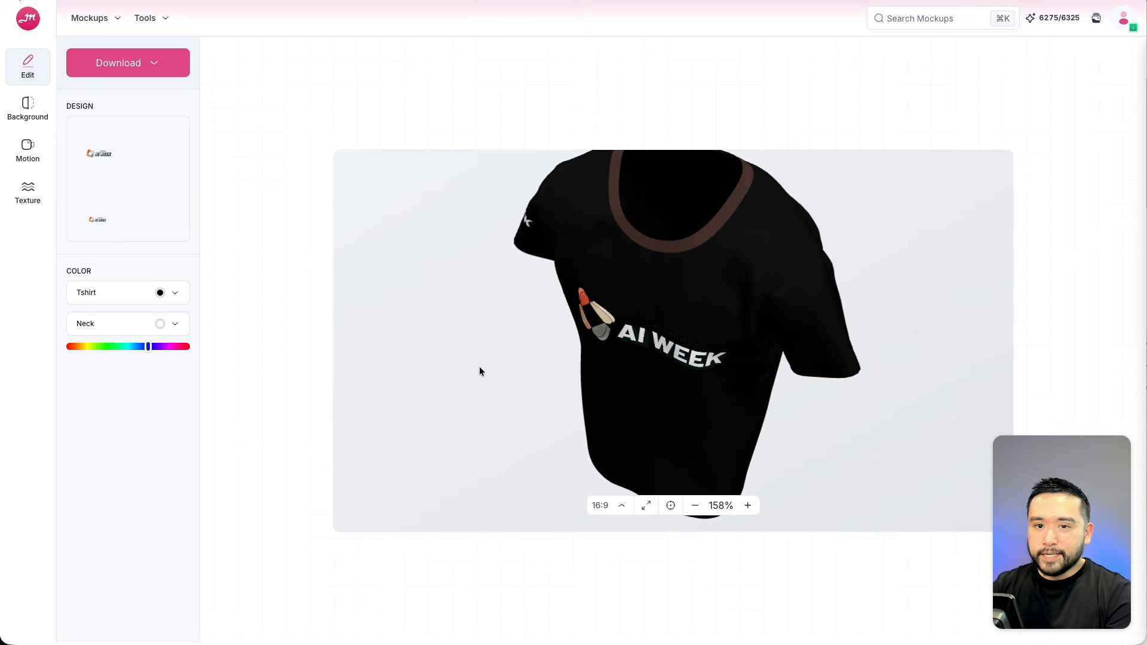
Apply the light green gradient as the background.
{"action": "left_click", "coordinate": [28, 107]}
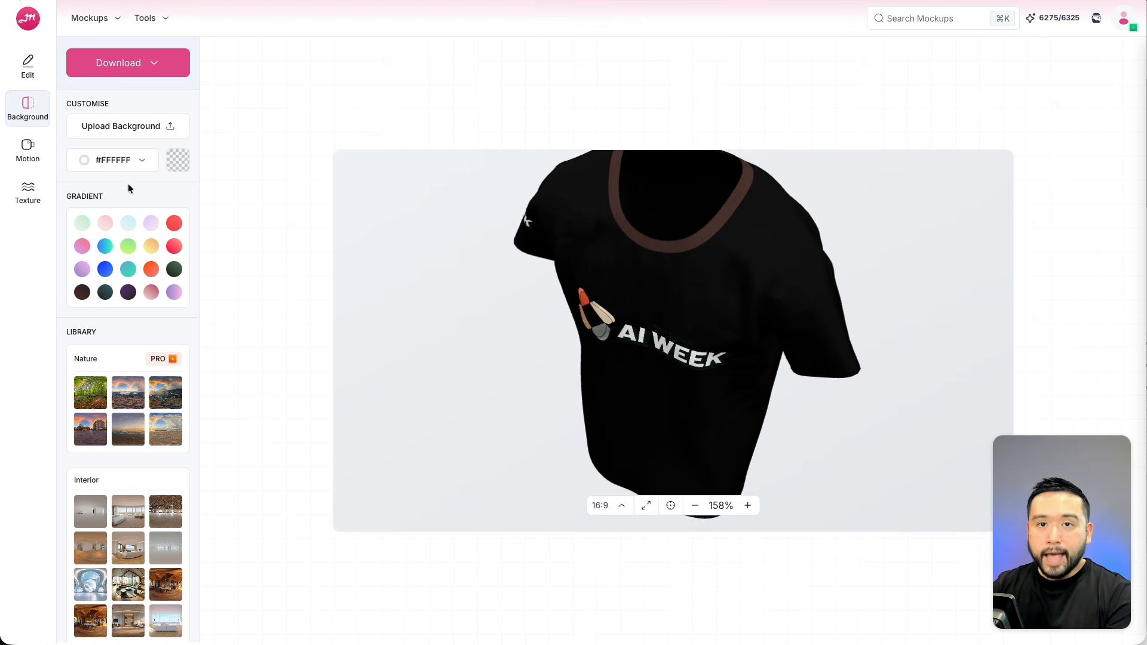
{"action": "left_click", "coordinate": [82, 223]}
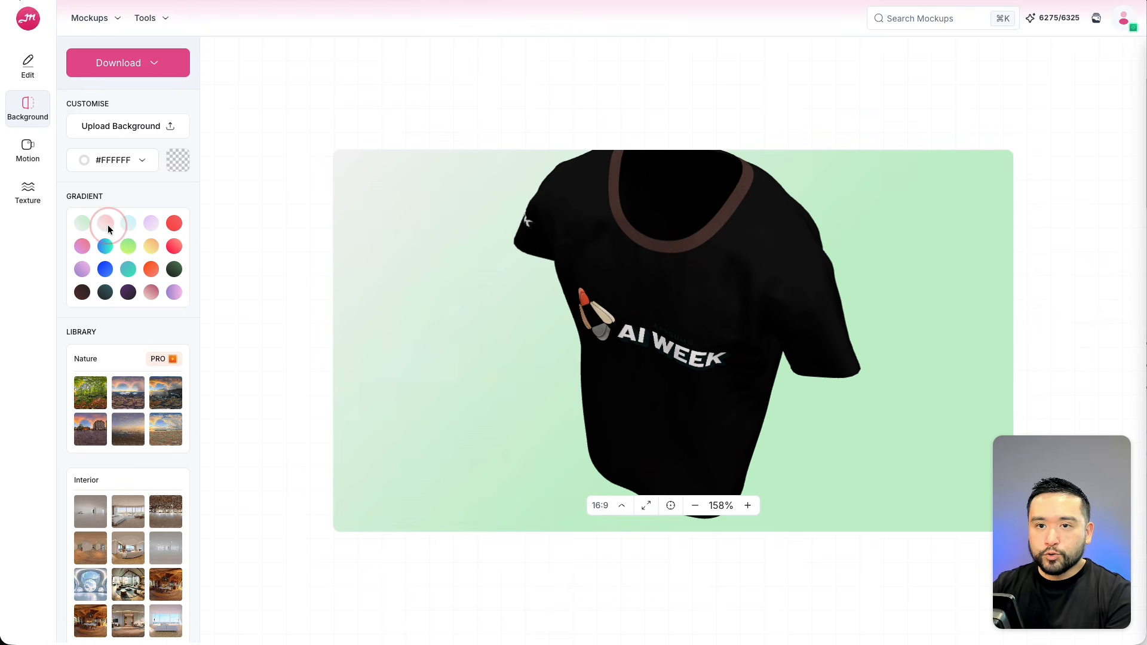
Swap the t-shirt background from the gradients to a forest scene from the library, then to the bright interior room.
{"action": "left_click", "coordinate": [108, 225]}
{"action": "left_click", "coordinate": [83, 221]}
{"action": "left_click_drag", "start_coordinate": [557, 355], "coordinate": [613, 328]}
{"action": "scroll", "coordinate": [143, 358], "scroll_direction": "down", "scroll_amount": 2}
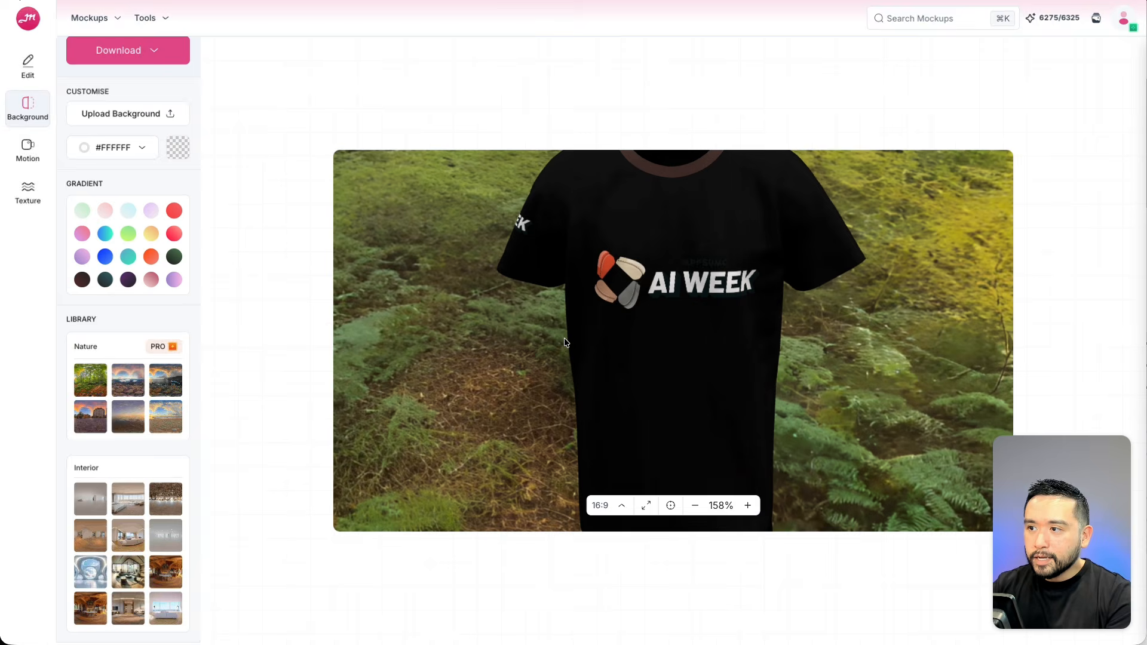
{"action": "left_click_drag", "start_coordinate": [722, 306], "coordinate": [507, 242]}
{"action": "left_click_drag", "start_coordinate": [724, 237], "coordinate": [603, 270]}
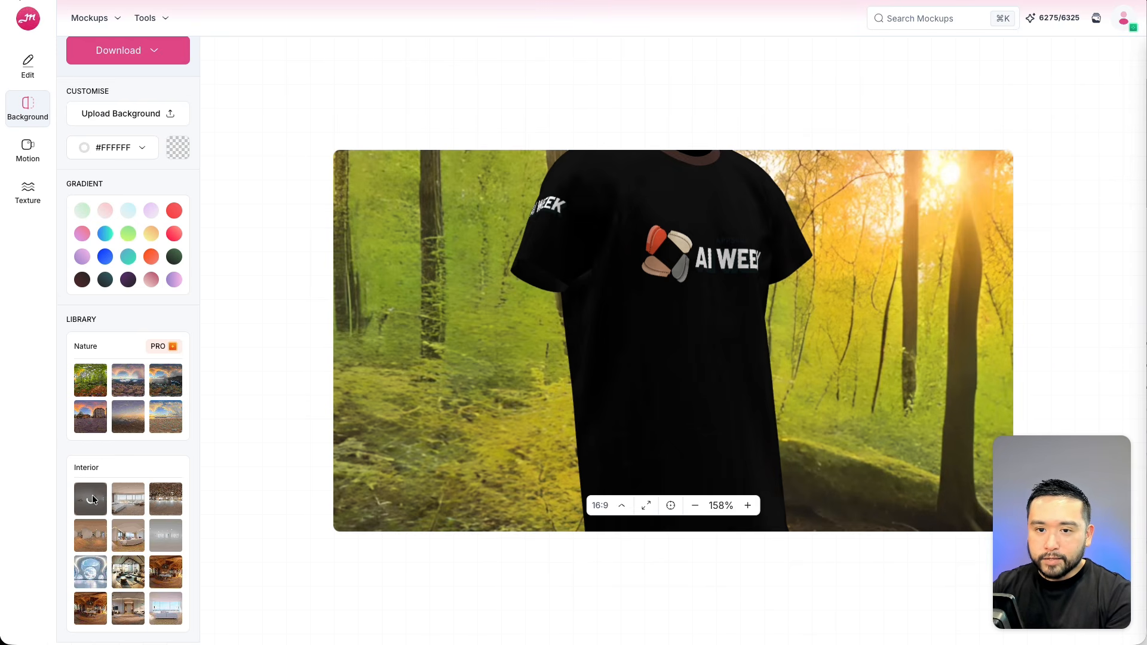
{"action": "left_click_drag", "start_coordinate": [624, 378], "coordinate": [581, 360]}
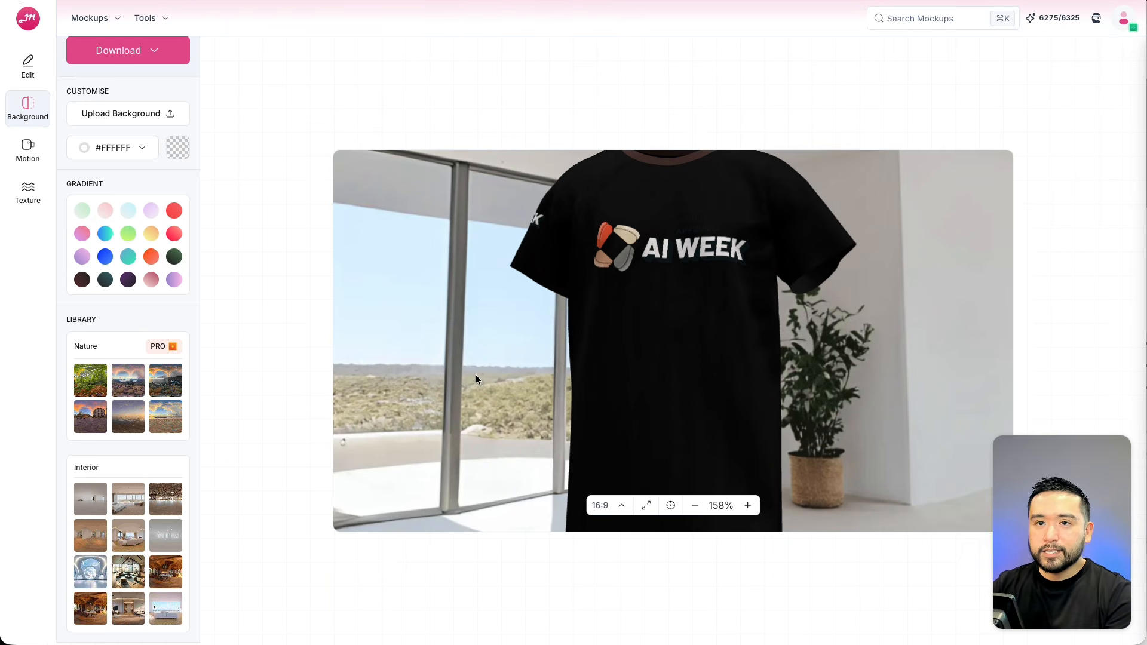
Open the Motion settings and set the walking animation speed to 9%.
{"action": "left_click", "coordinate": [31, 147]}
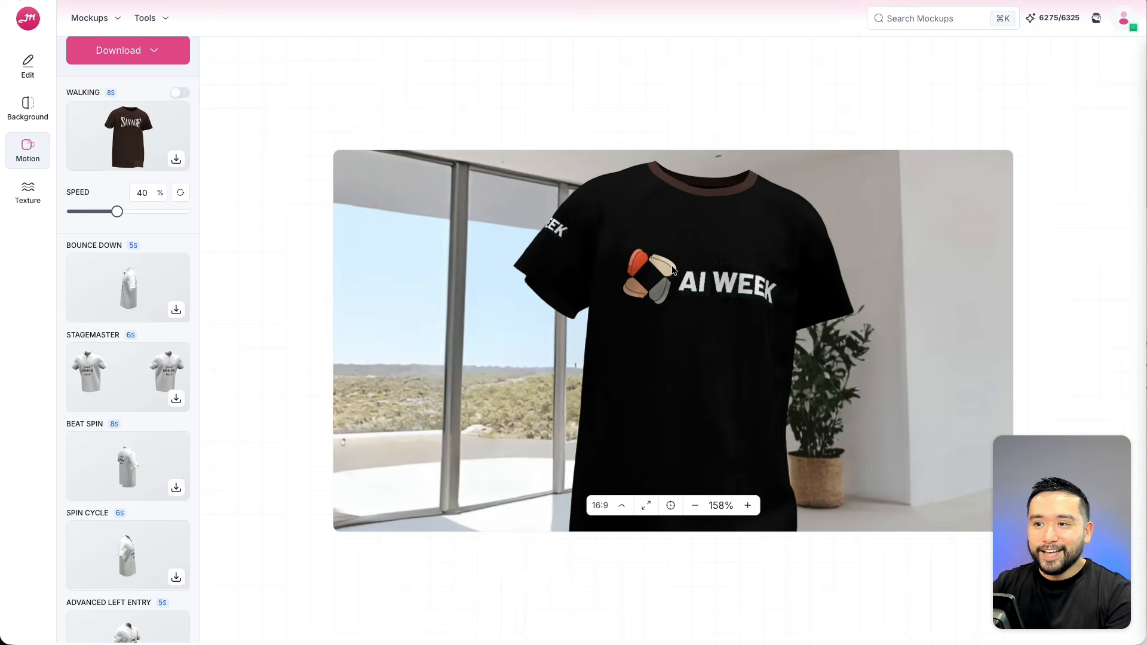
{"action": "left_click", "coordinate": [87, 212]}
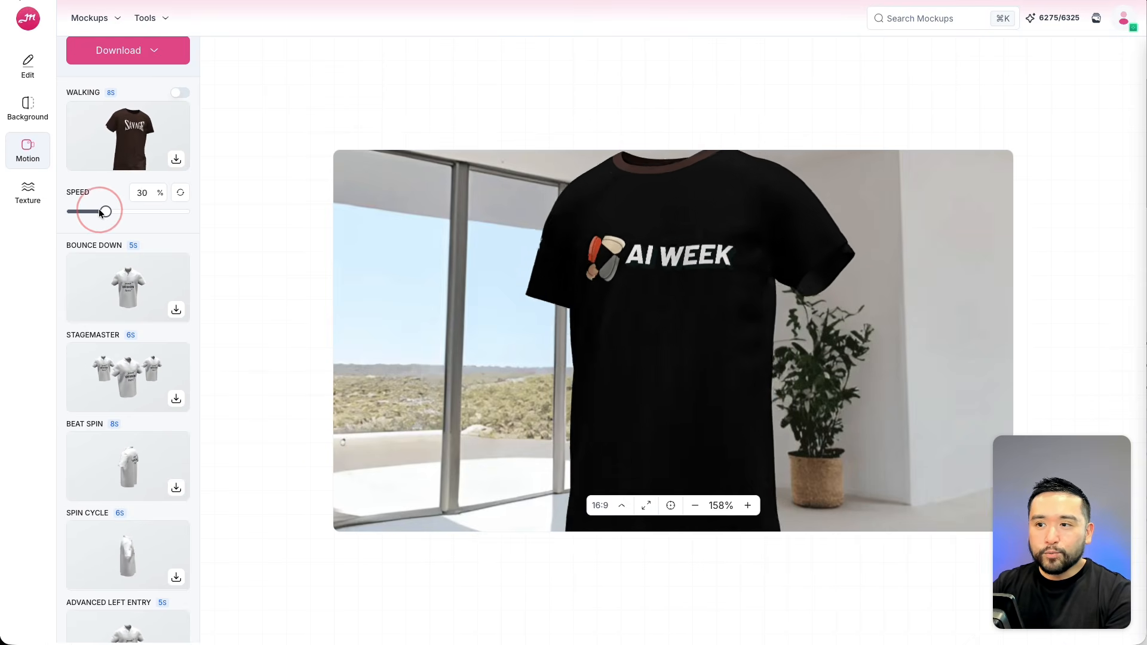
{"action": "left_click", "coordinate": [77, 213]}
{"action": "scroll", "coordinate": [77, 213], "scroll_direction": "down", "scroll_amount": 1}
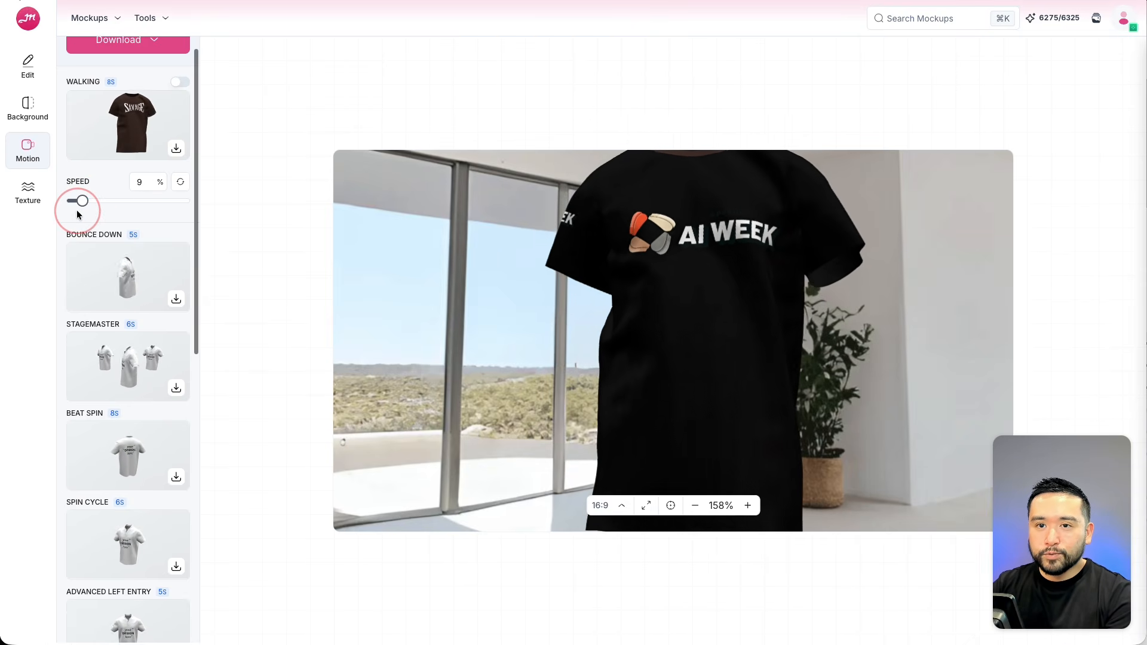
Try the Knit White, Knit Fleece and Knit Ponte fabric textures on the t-shirt.
{"action": "left_click", "coordinate": [26, 202]}
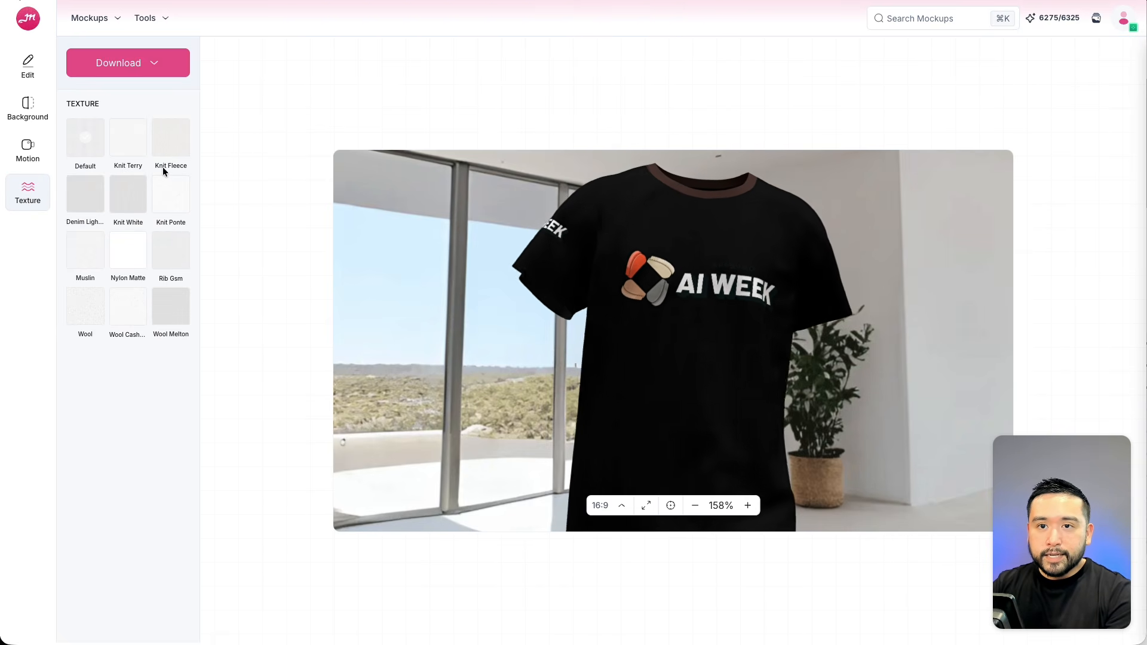
{"action": "left_click", "coordinate": [115, 191]}
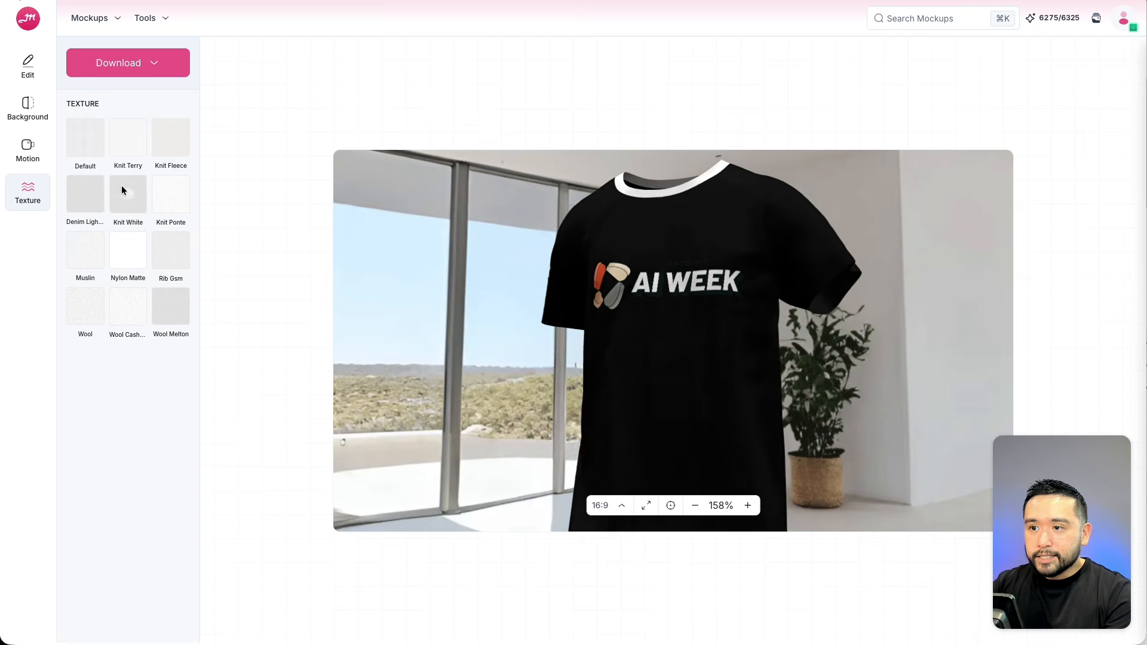
{"action": "left_click", "coordinate": [174, 148]}
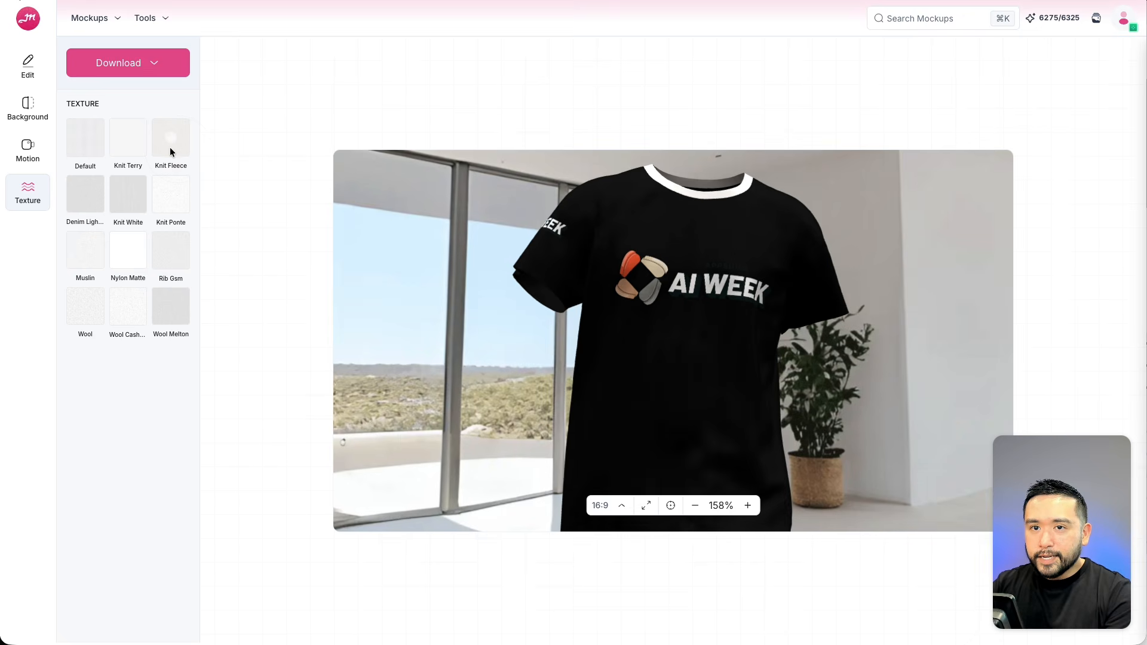
{"action": "left_click", "coordinate": [177, 194]}
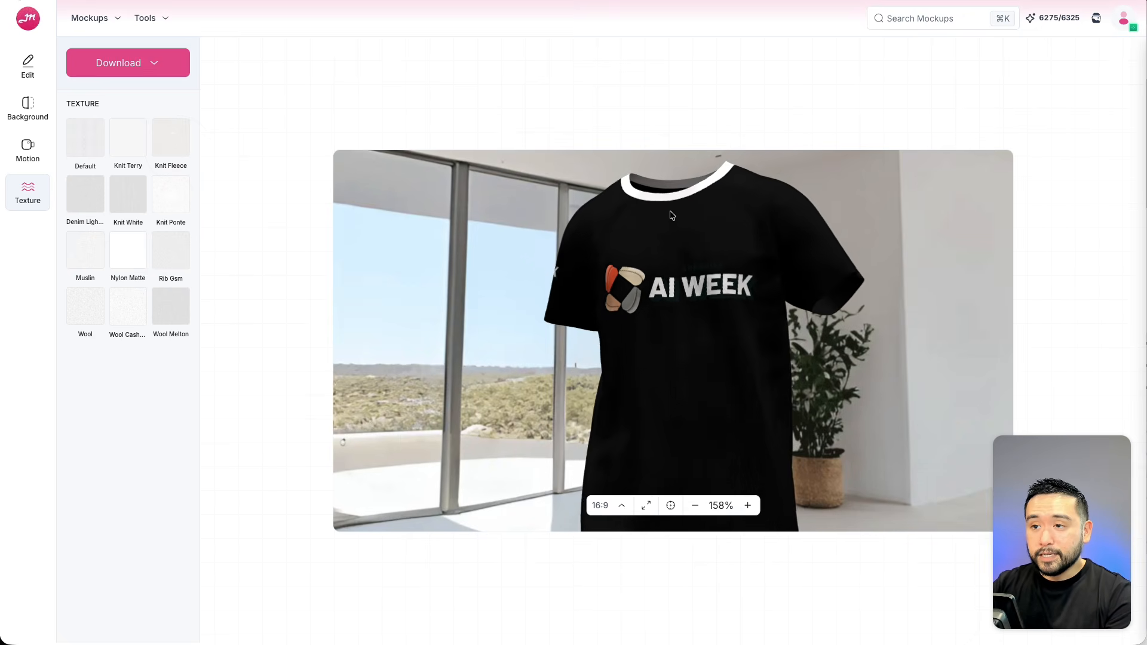
{"action": "left_click_drag", "start_coordinate": [672, 215], "coordinate": [449, 174]}
Set the t-shirt colour to red FF0000 using the hue slider.
{"action": "left_click", "coordinate": [27, 66]}
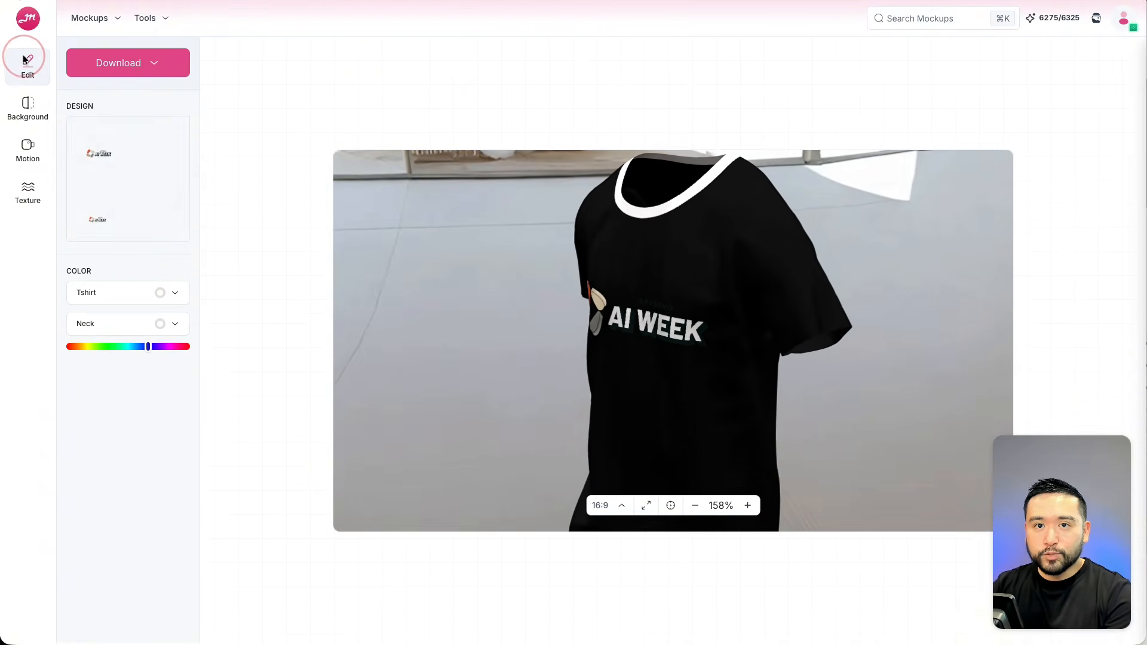
{"action": "left_click", "coordinate": [170, 294]}
{"action": "mouse_move", "coordinate": [167, 349]}
{"action": "left_mouse_down"}
{"action": "mouse_move", "coordinate": [166, 331]}
{"action": "mouse_move", "coordinate": [203, 304]}
{"action": "left_mouse_up"}
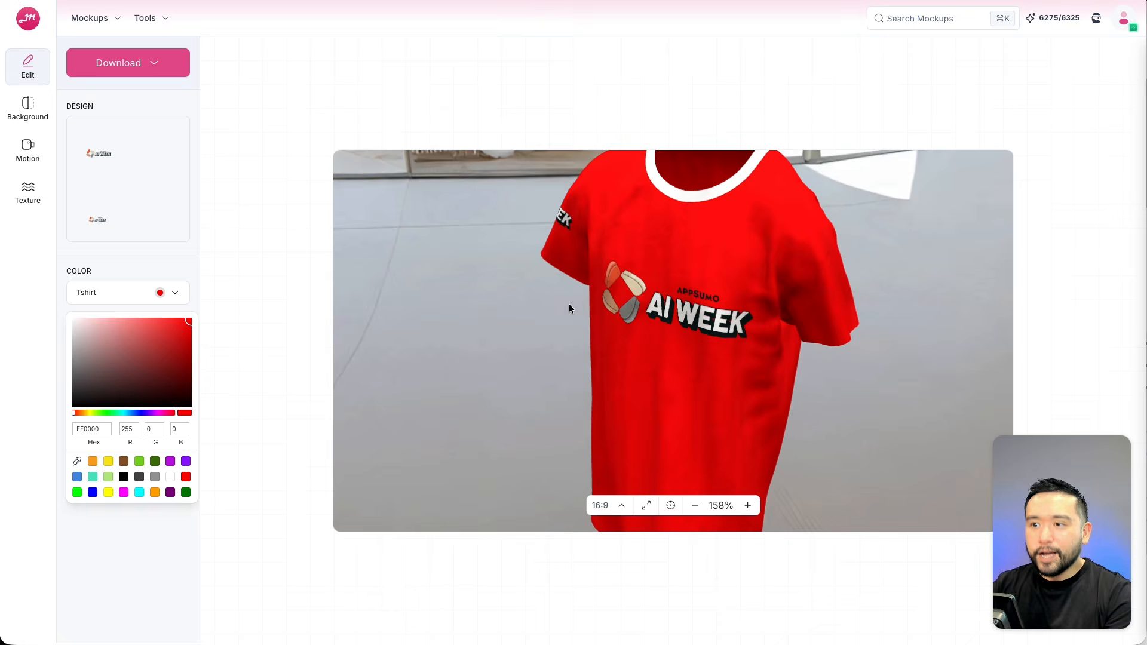
Apply the Knit Terry, Wool Melton and finally Wool textures to the red t-shirt.
{"action": "left_click", "coordinate": [28, 190]}
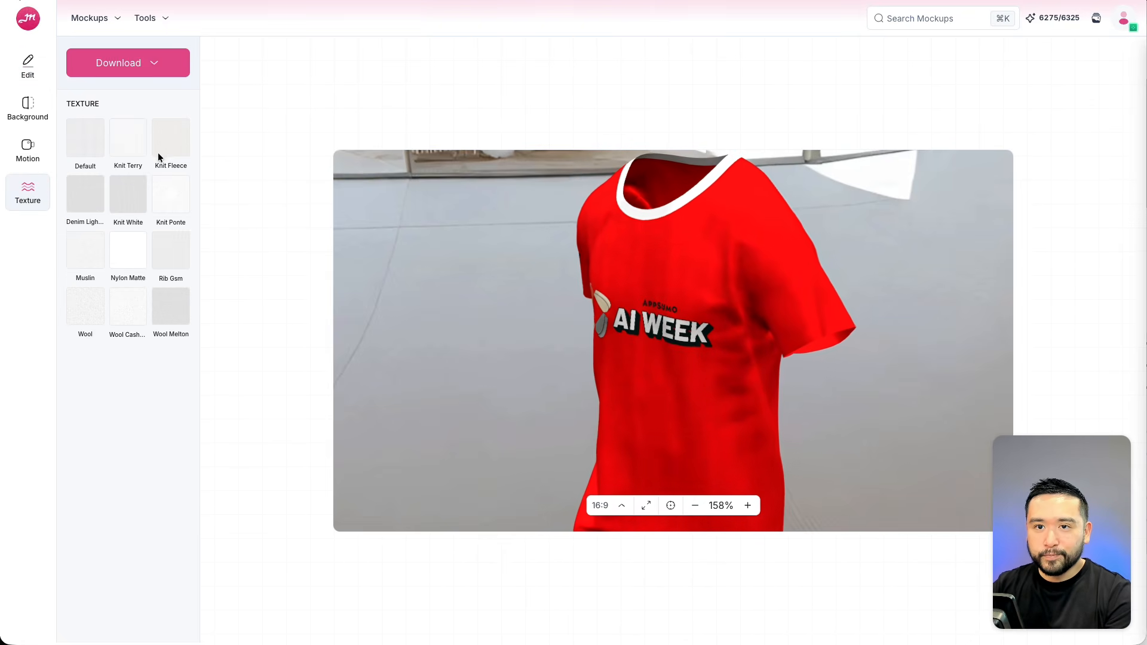
{"action": "left_click", "coordinate": [129, 141]}
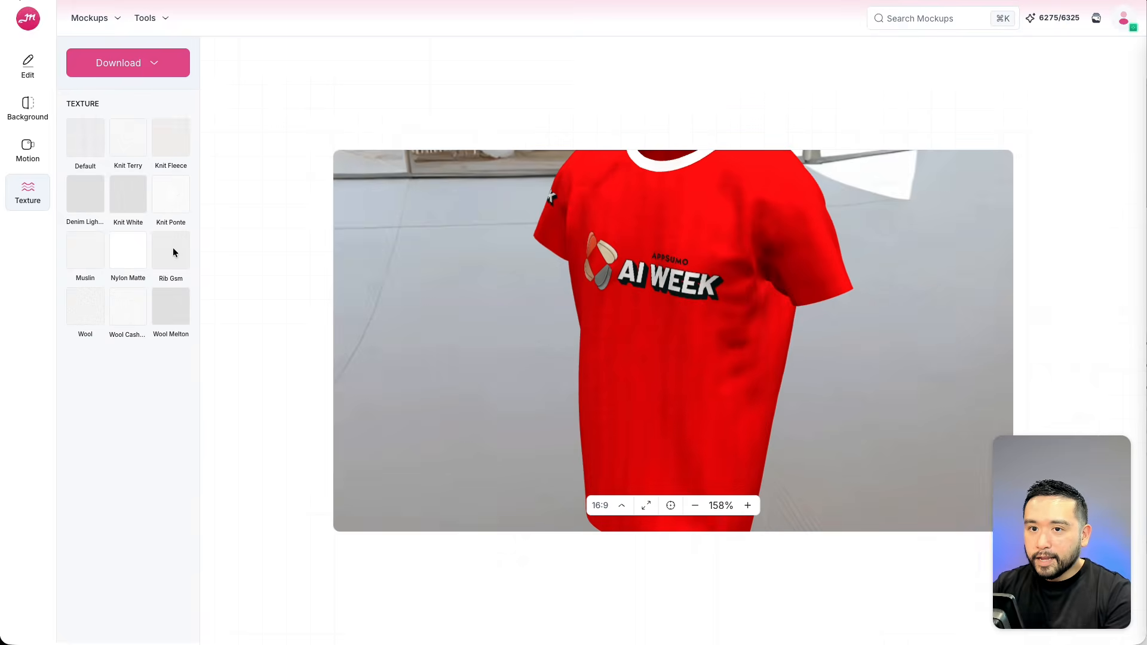
{"action": "left_click", "coordinate": [174, 311]}
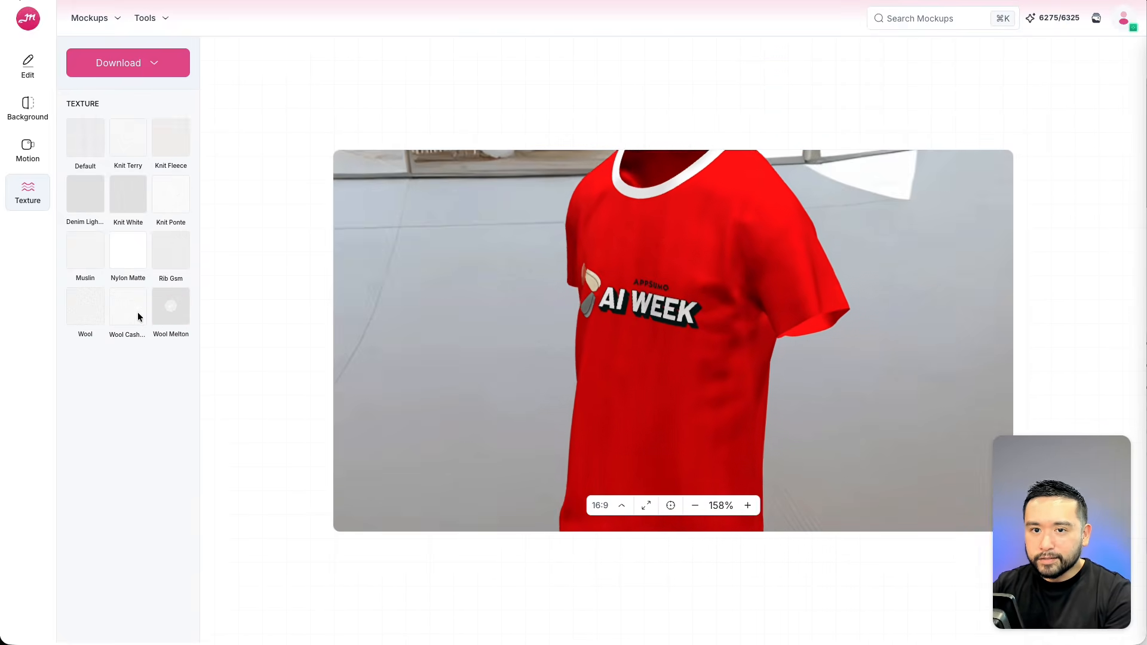
{"action": "left_click", "coordinate": [92, 307]}
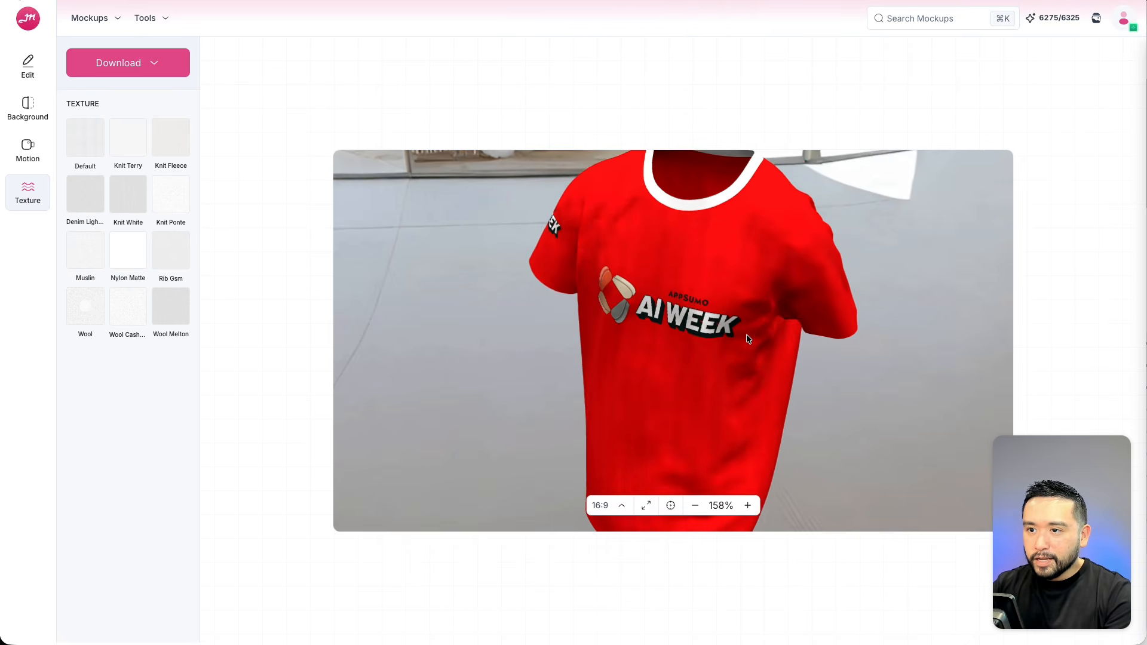
{"action": "left_click", "coordinate": [820, 367]}
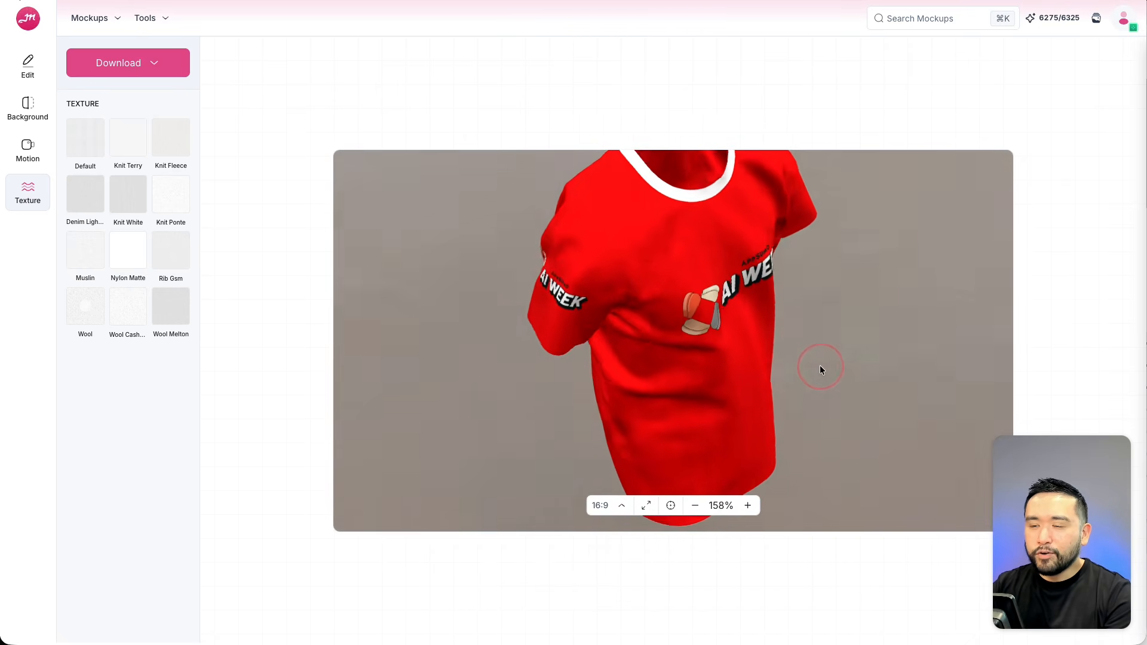
{"action": "left_click_drag", "start_coordinate": [821, 367], "coordinate": [803, 344]}
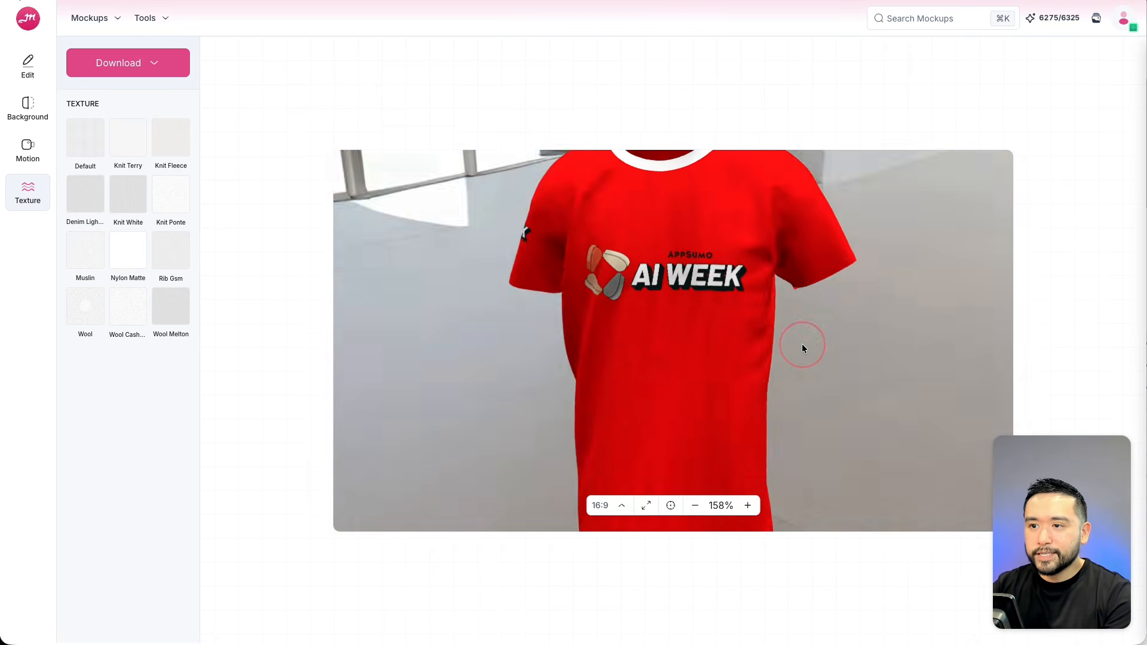
Download the t-shirt mockup as a 2000x1125 px PNG and close the image preview.
{"action": "left_click", "coordinate": [148, 64]}
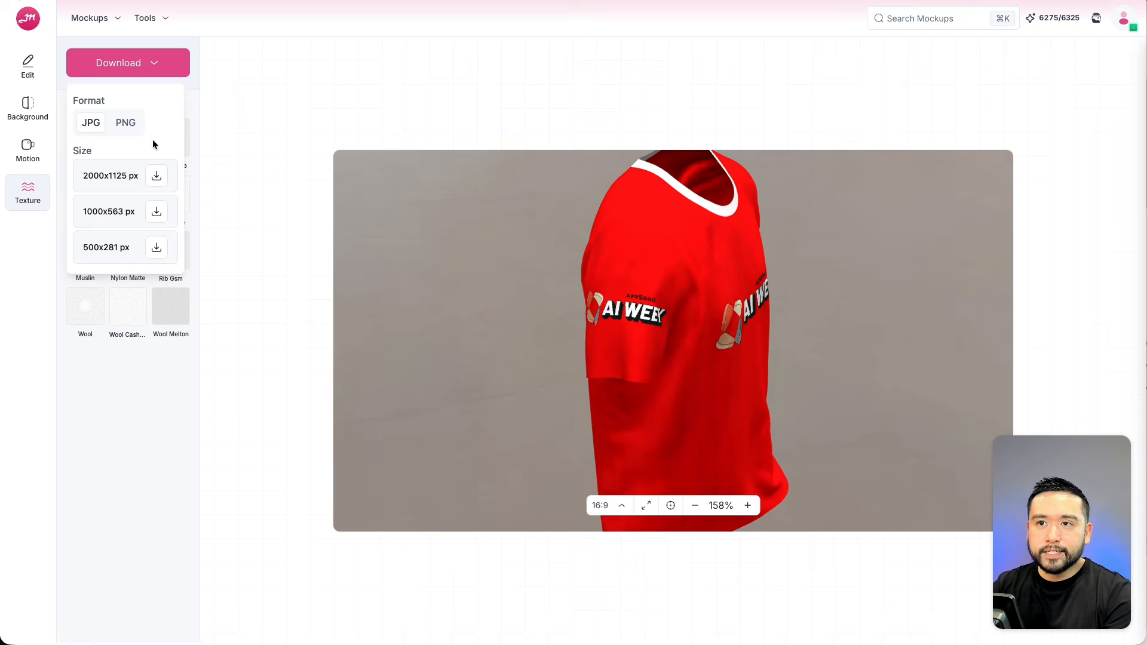
{"action": "left_click", "coordinate": [126, 128]}
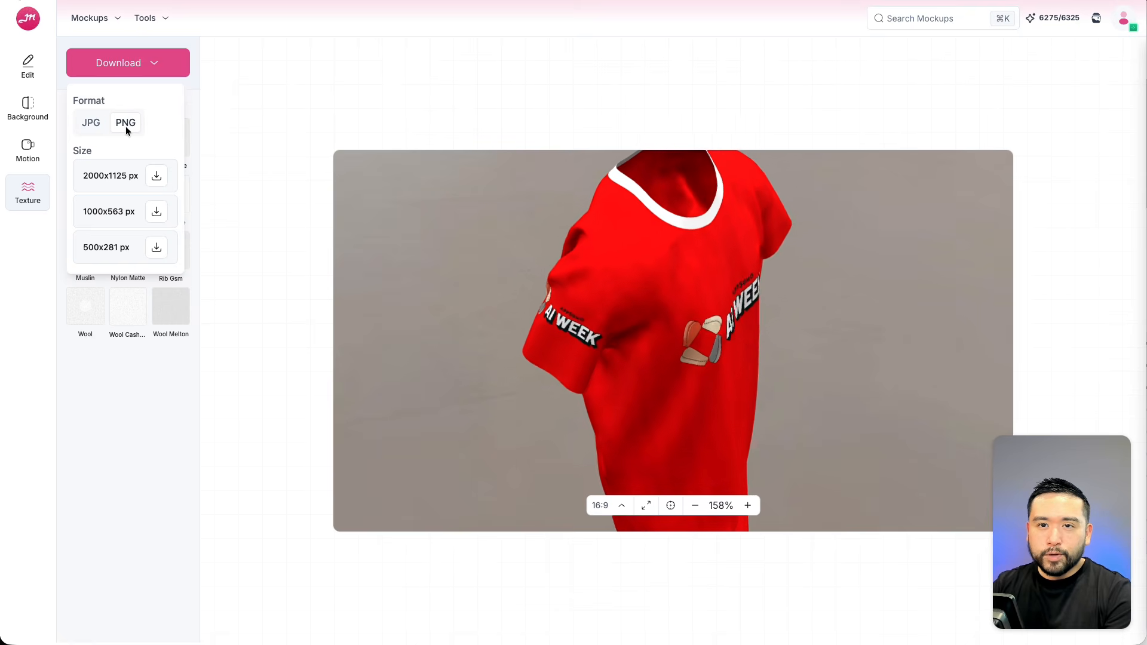
{"action": "left_click", "coordinate": [156, 177]}
{"action": "left_click_drag", "start_coordinate": [702, 174], "coordinate": [745, 109]}
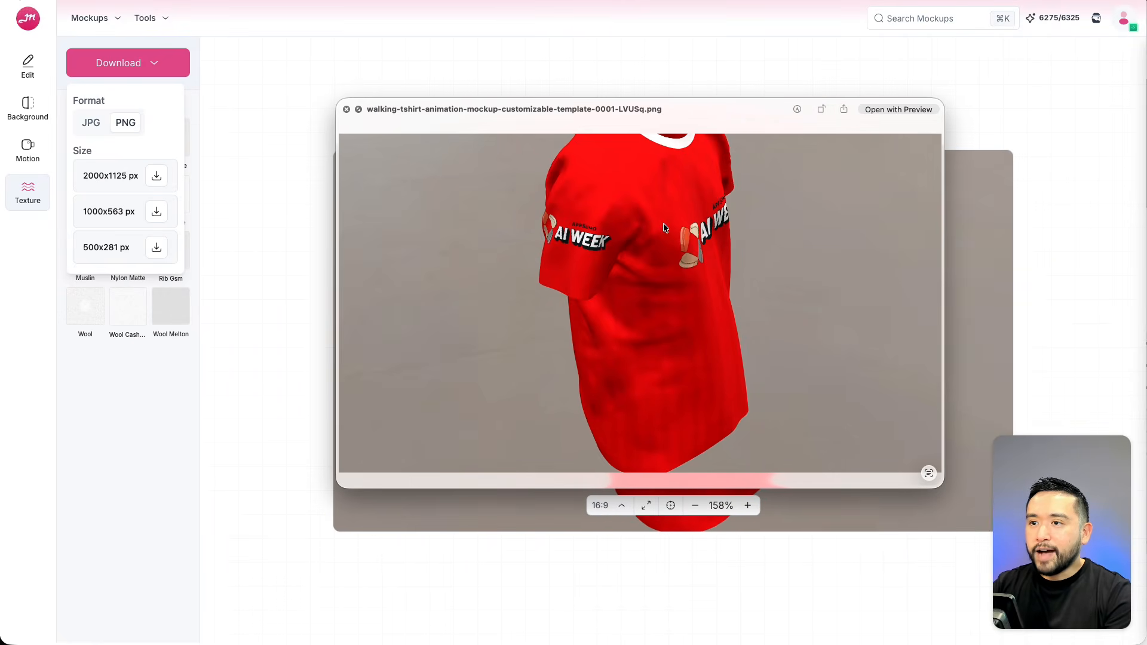
{"action": "left_click", "coordinate": [346, 109]}
{"action": "left_click_drag", "start_coordinate": [694, 323], "coordinate": [694, 269]}
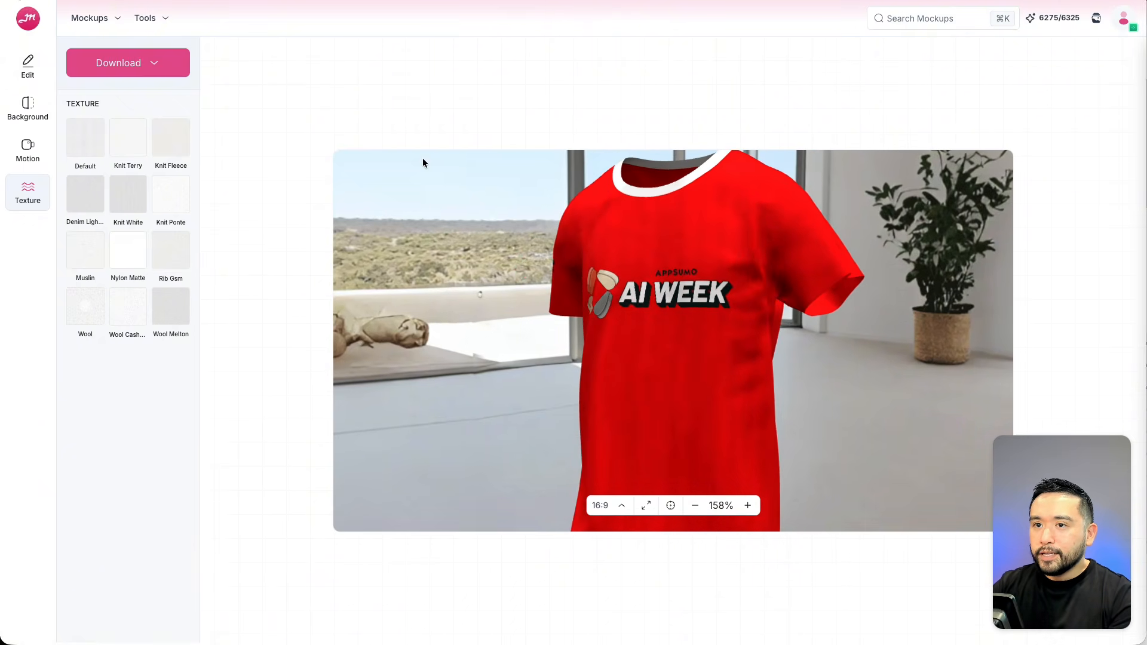
Browse the mockup Collections page and its collection sets.
{"action": "left_click", "coordinate": [37, 69]}
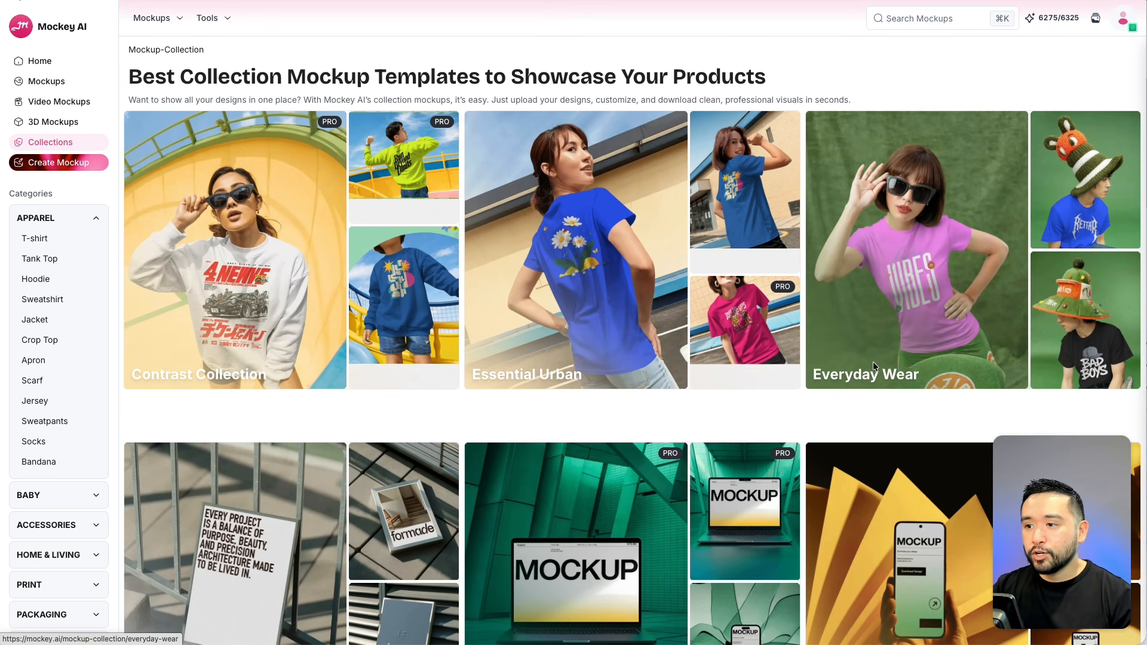
{"action": "scroll", "coordinate": [869, 360], "scroll_direction": "down", "scroll_amount": 3}
{"action": "scroll", "coordinate": [869, 360], "scroll_direction": "down", "scroll_amount": 4}
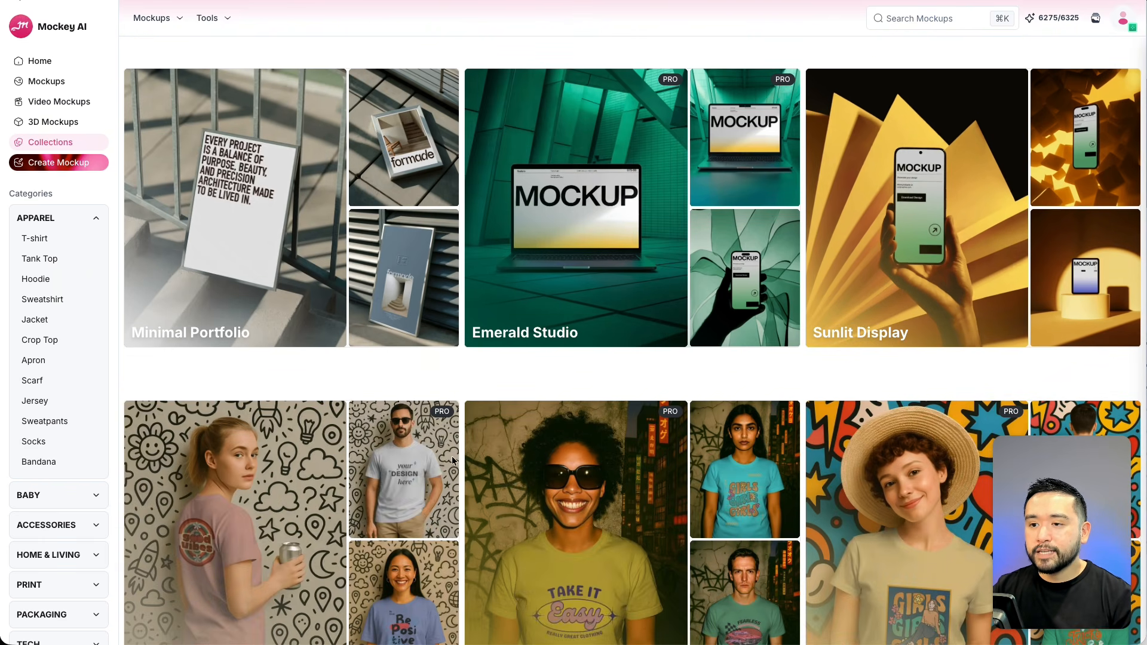
{"action": "scroll", "coordinate": [776, 454], "scroll_direction": "down", "scroll_amount": 6}
{"action": "scroll", "coordinate": [727, 456], "scroll_direction": "down", "scroll_amount": 6}
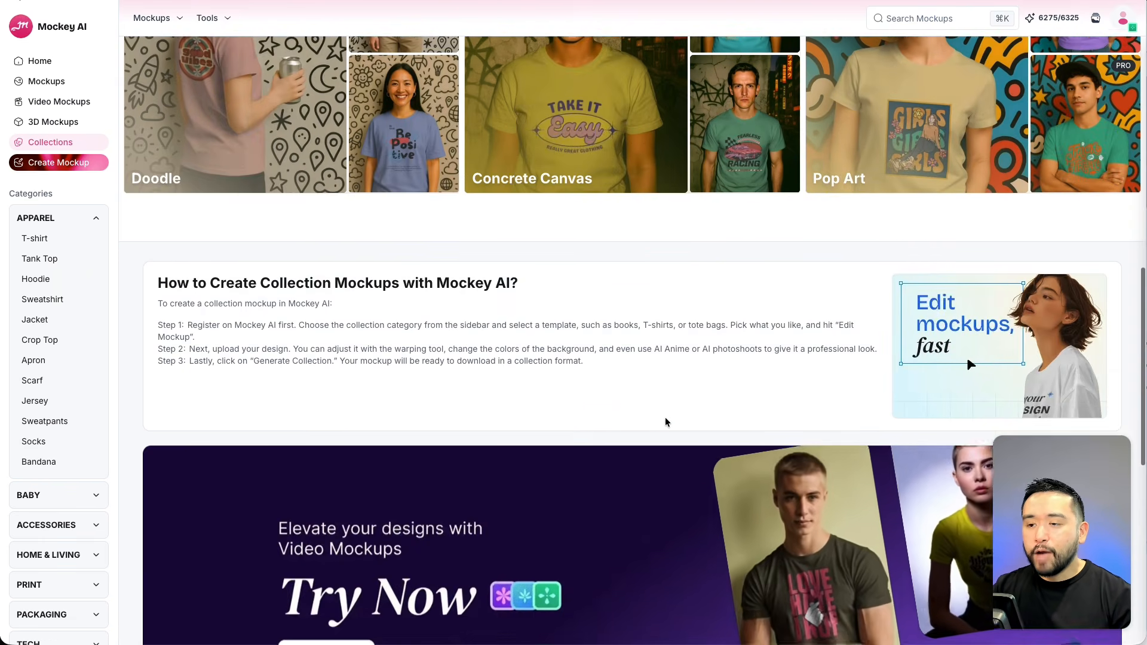
{"action": "scroll", "coordinate": [669, 423], "scroll_direction": "up", "scroll_amount": 7}
{"action": "scroll", "coordinate": [667, 422], "scroll_direction": "up", "scroll_amount": 5}
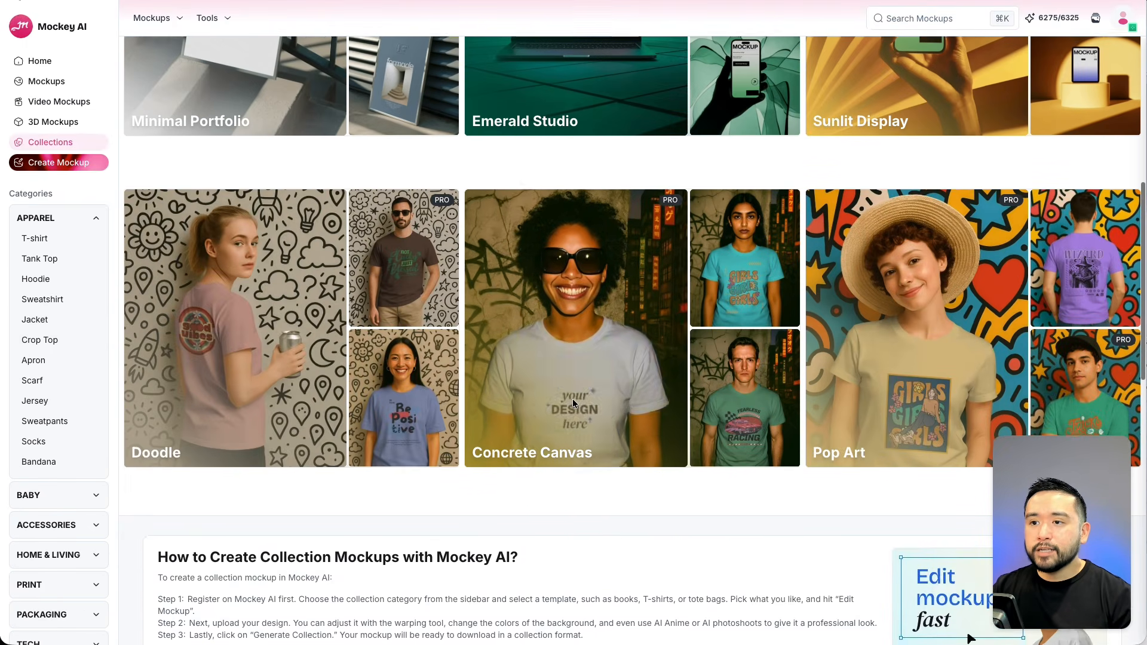
{"action": "scroll", "coordinate": [947, 383], "scroll_direction": "up", "scroll_amount": 5}
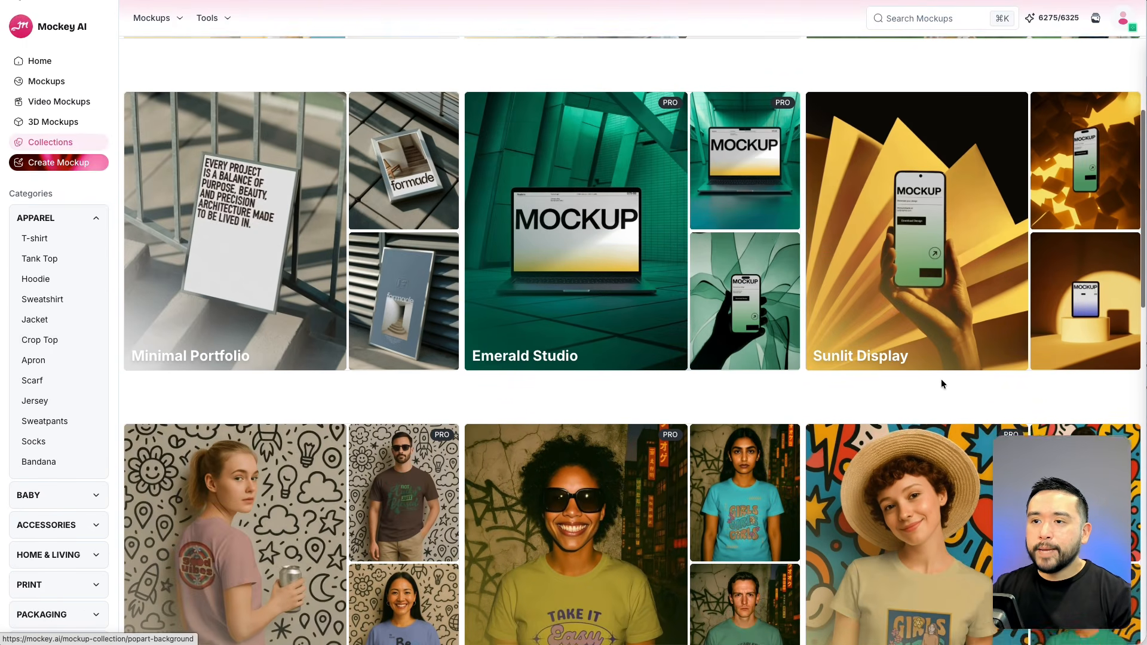
{"action": "scroll", "coordinate": [935, 381], "scroll_direction": "up", "scroll_amount": 1}
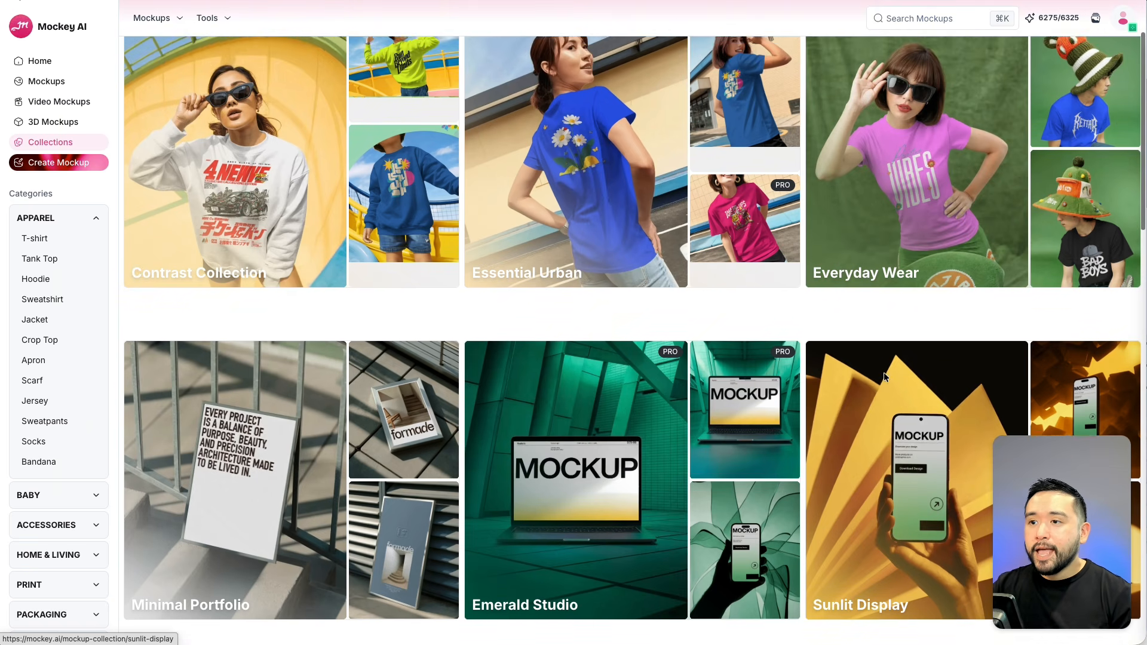
{"action": "scroll", "coordinate": [884, 371], "scroll_direction": "up", "scroll_amount": 1}
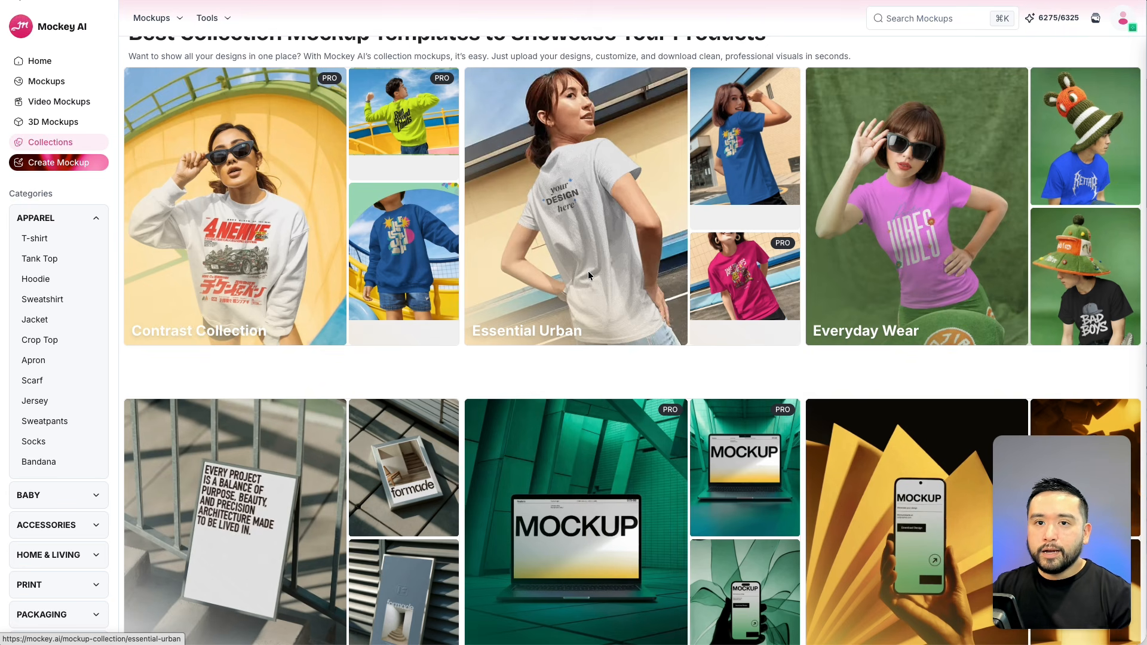
{"action": "scroll", "coordinate": [588, 268], "scroll_direction": "up", "scroll_amount": 1}
Open the Essential Urban collection and look through its mockups.
{"action": "left_click", "coordinate": [593, 234]}
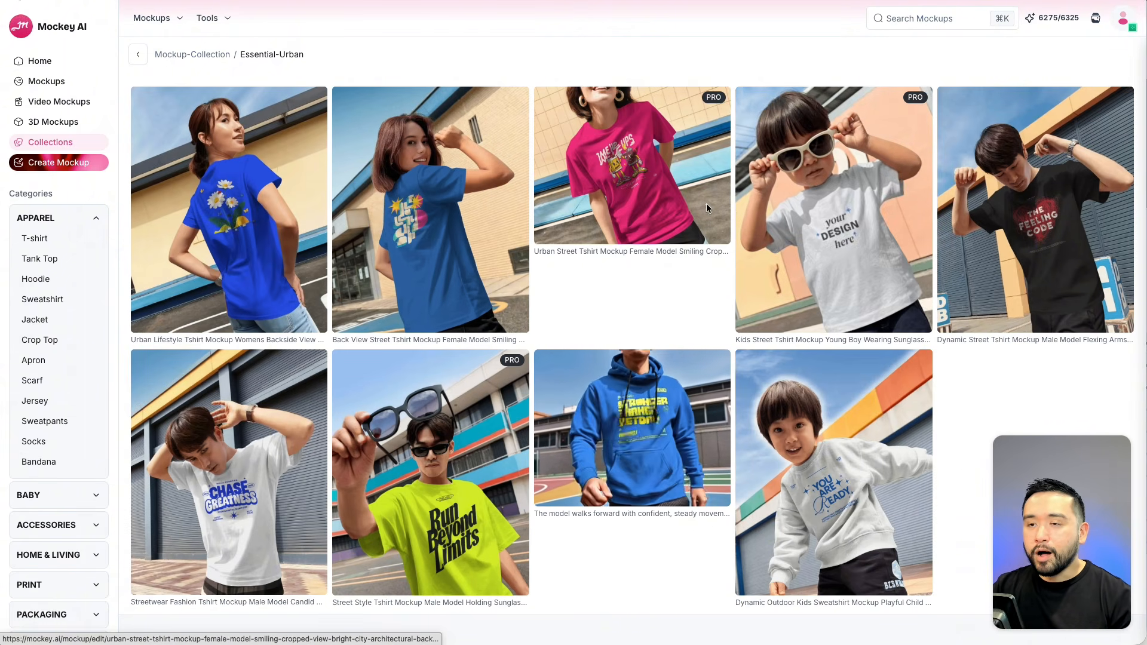
{"action": "scroll", "coordinate": [654, 352], "scroll_direction": "down", "scroll_amount": 2}
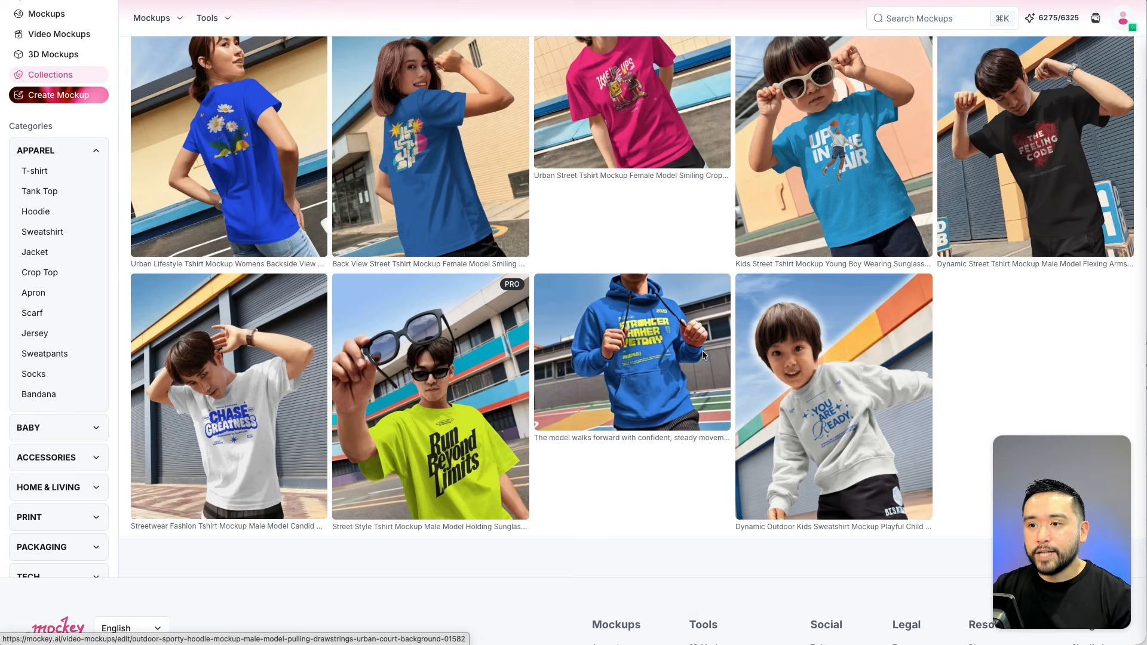
{"action": "scroll", "coordinate": [693, 347], "scroll_direction": "up", "scroll_amount": 2}
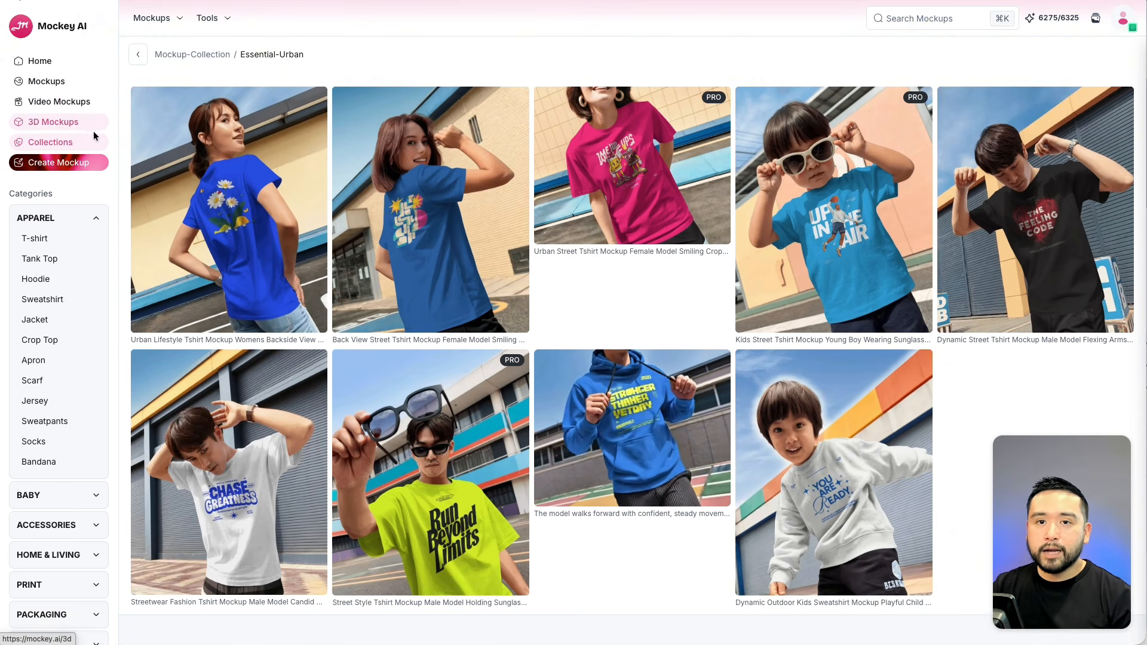
Open Create Mockup and look over the Tacos unisex oversized hoodie product page on AppSumo Merch.
{"action": "left_click", "coordinate": [55, 167]}
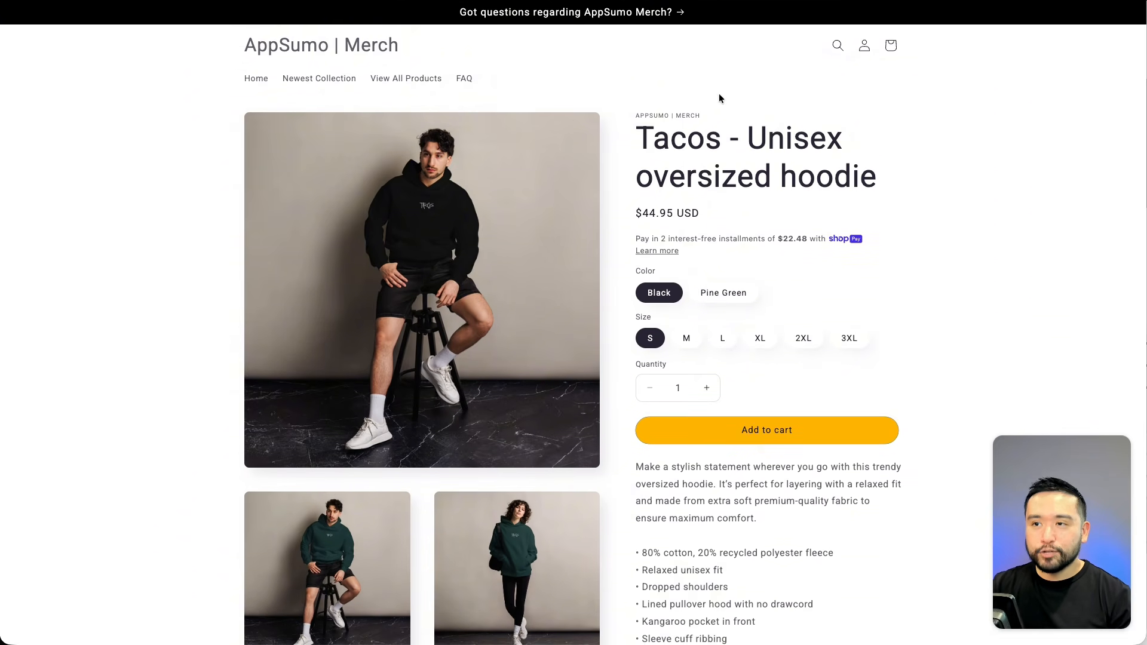
{"action": "scroll", "coordinate": [721, 98], "scroll_direction": "down", "scroll_amount": 6}
{"action": "scroll", "coordinate": [726, 100], "scroll_direction": "up", "scroll_amount": 6}
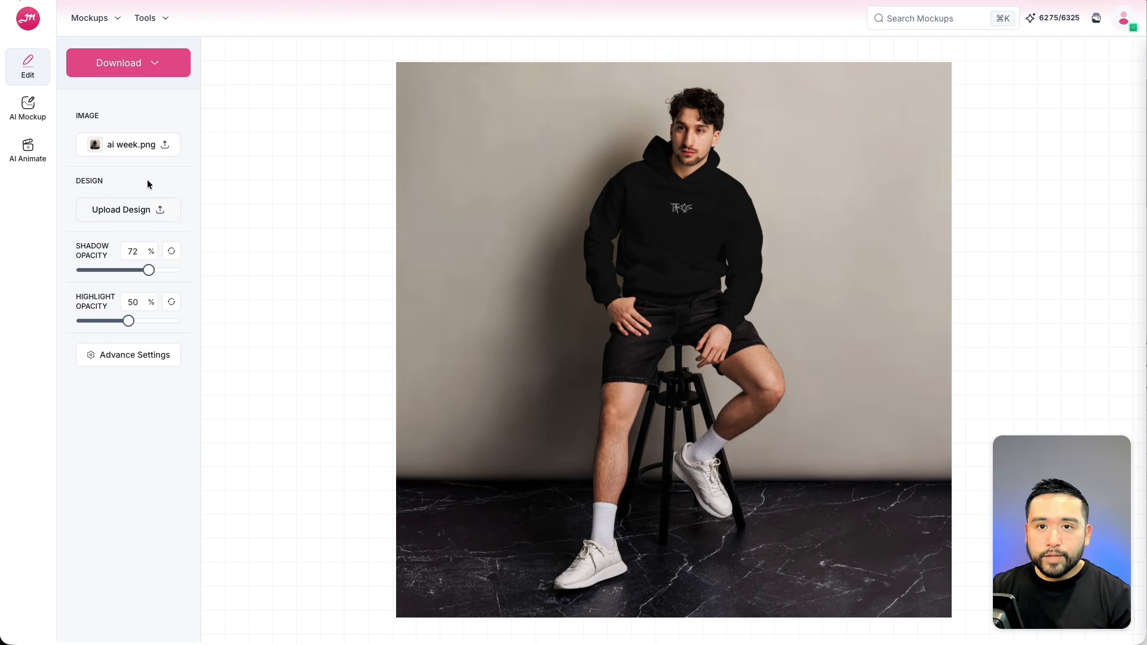
Upload the AI Week design and place it on the hoodie's chest.
{"action": "left_click", "coordinate": [136, 210]}
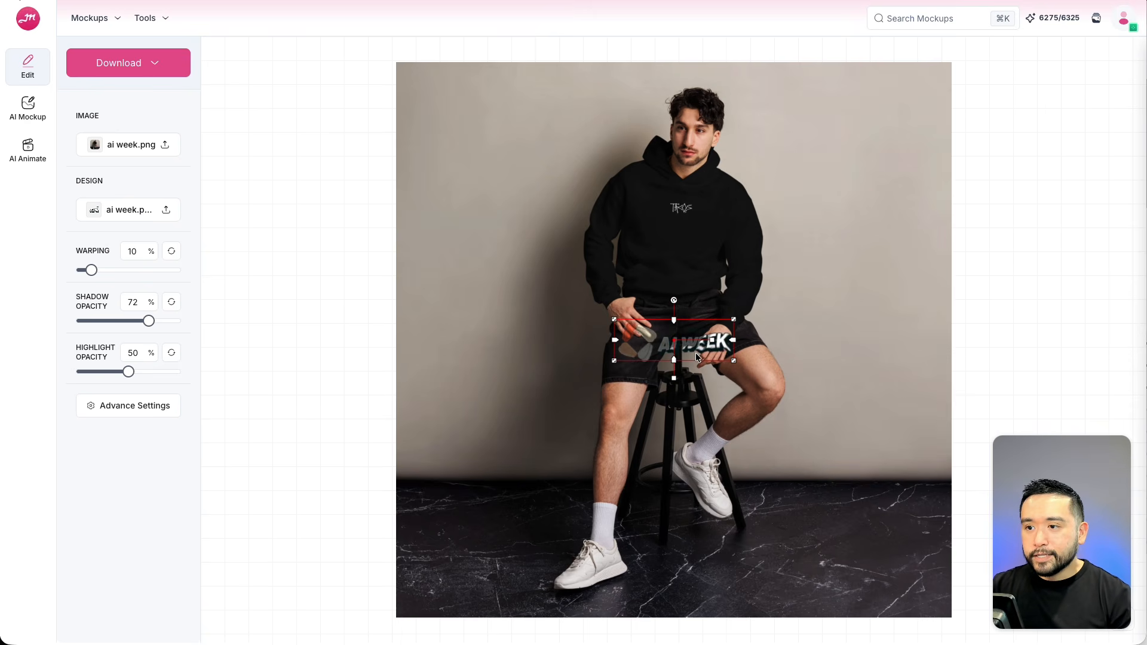
{"action": "left_click_drag", "start_coordinate": [695, 352], "coordinate": [710, 237]}
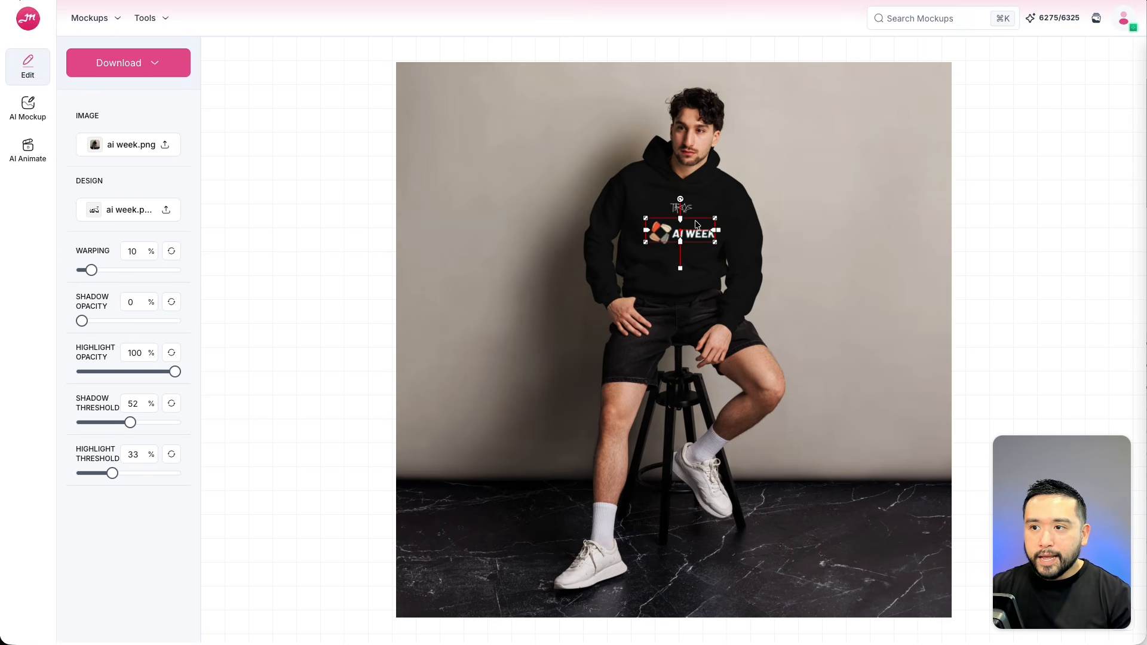
Select the placed design and look through the Tools menu's AI Tools, Image Converter and Image Editing submenus.
{"action": "left_click", "coordinate": [685, 197]}
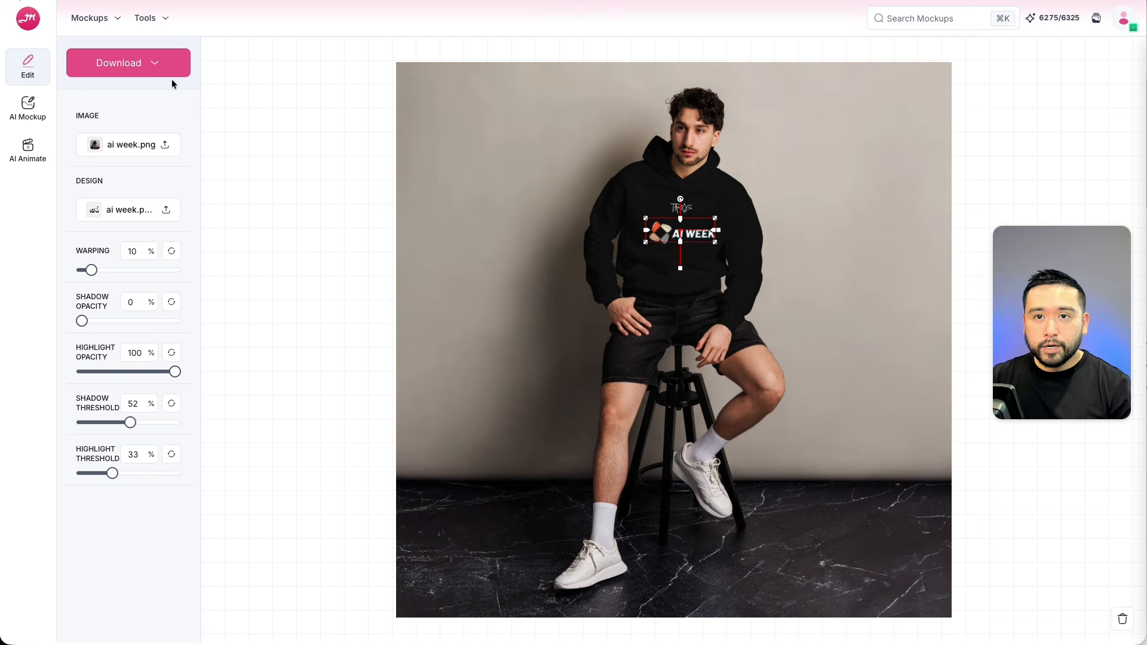
{"action": "left_click", "coordinate": [166, 19]}
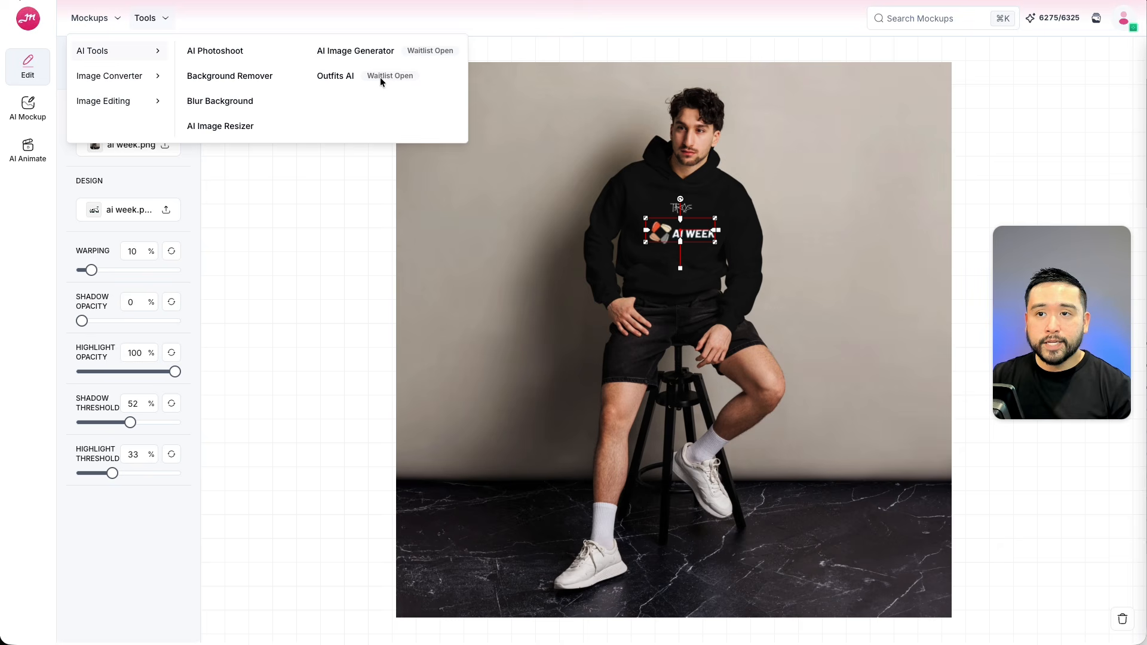
{"action": "mouse_move", "coordinate": [142, 78]}
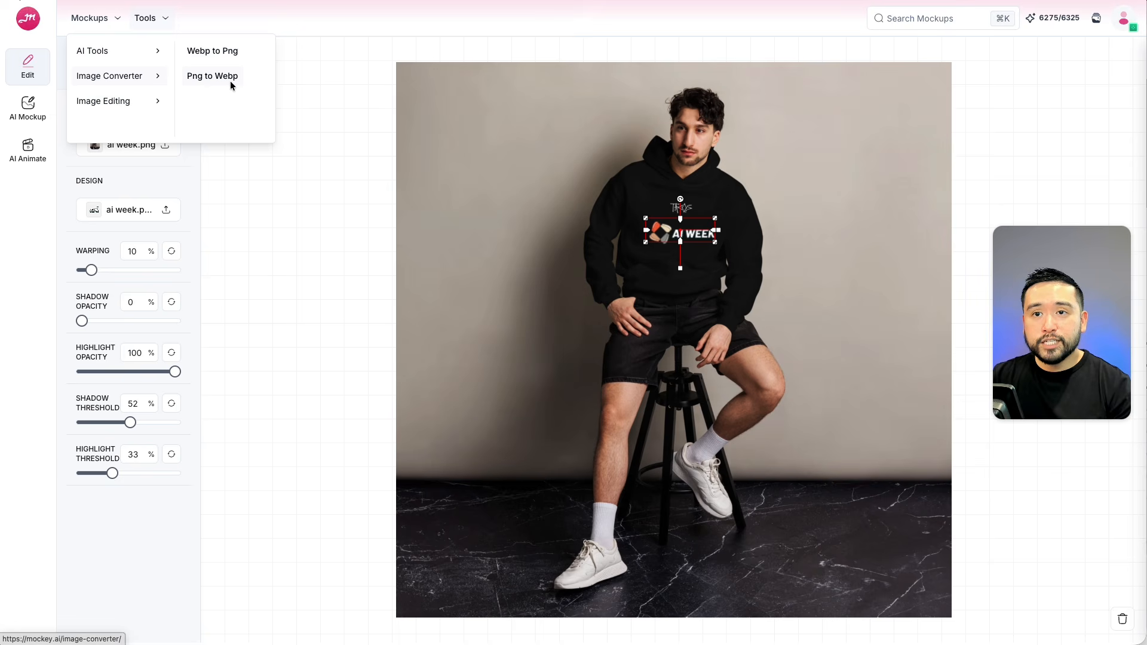
{"action": "mouse_move", "coordinate": [147, 108]}
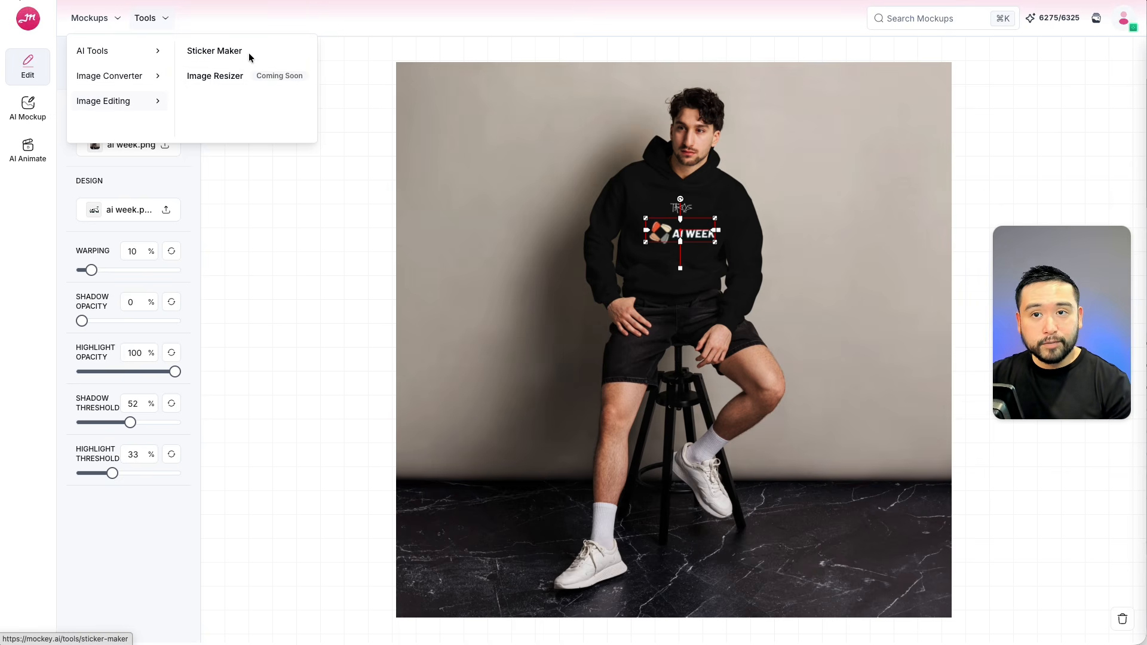
Move the AI Week design higher on the white hoodie's chest and narrow it slightly.
{"action": "left_click", "coordinate": [278, 193]}
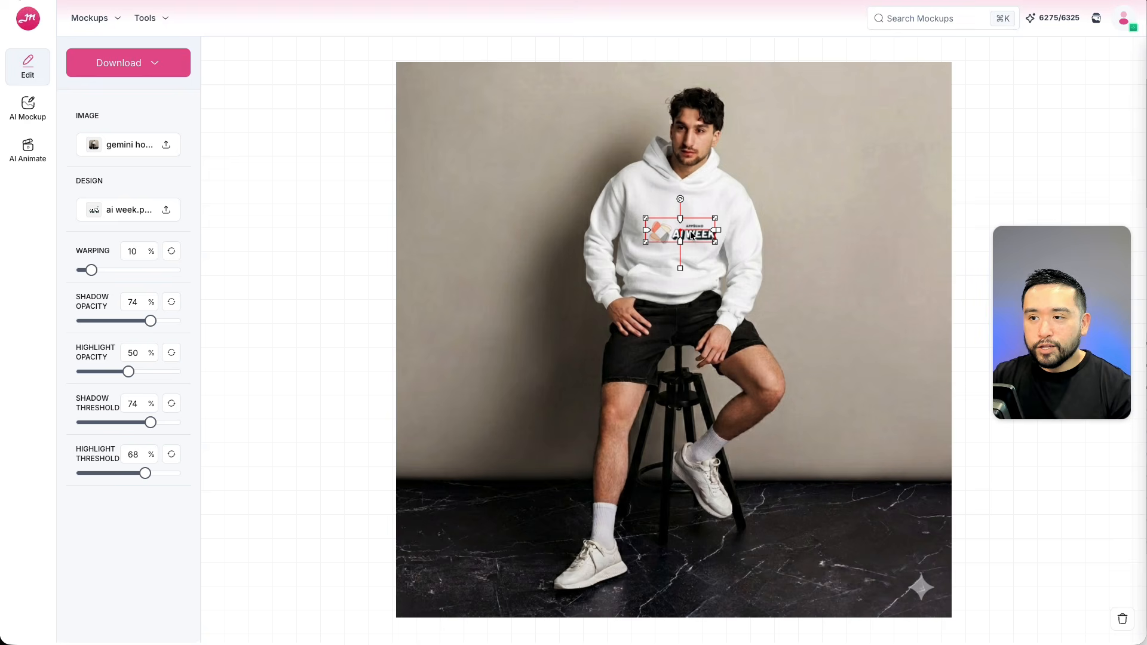
{"action": "left_click_drag", "start_coordinate": [691, 239], "coordinate": [692, 214]}
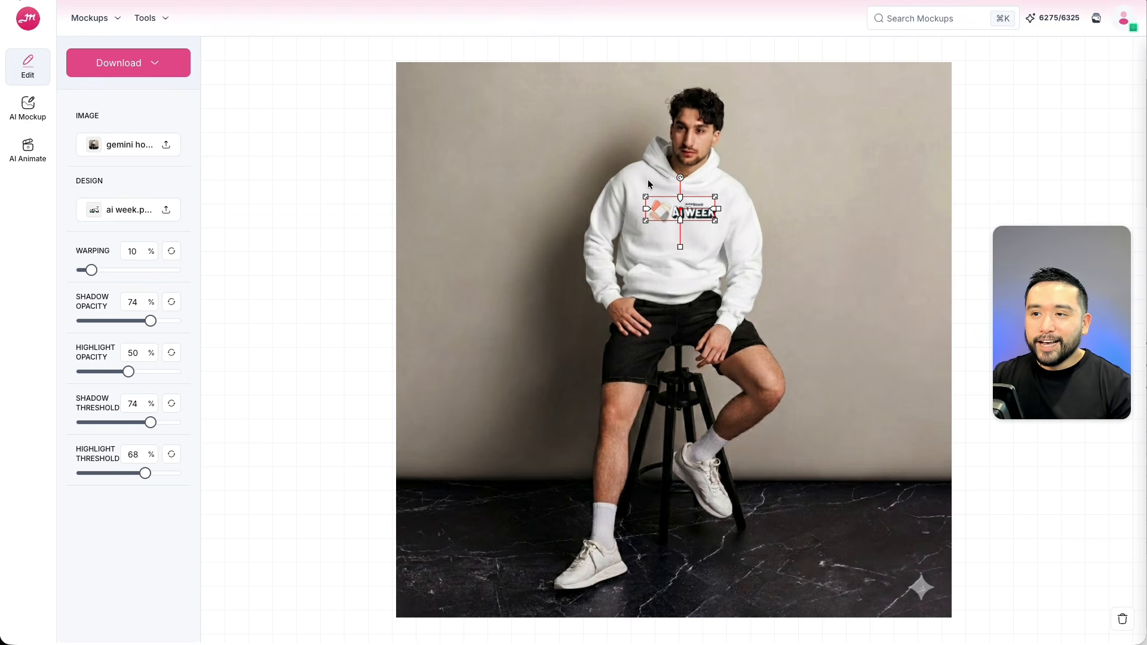
{"action": "left_click_drag", "start_coordinate": [698, 214], "coordinate": [686, 213]}
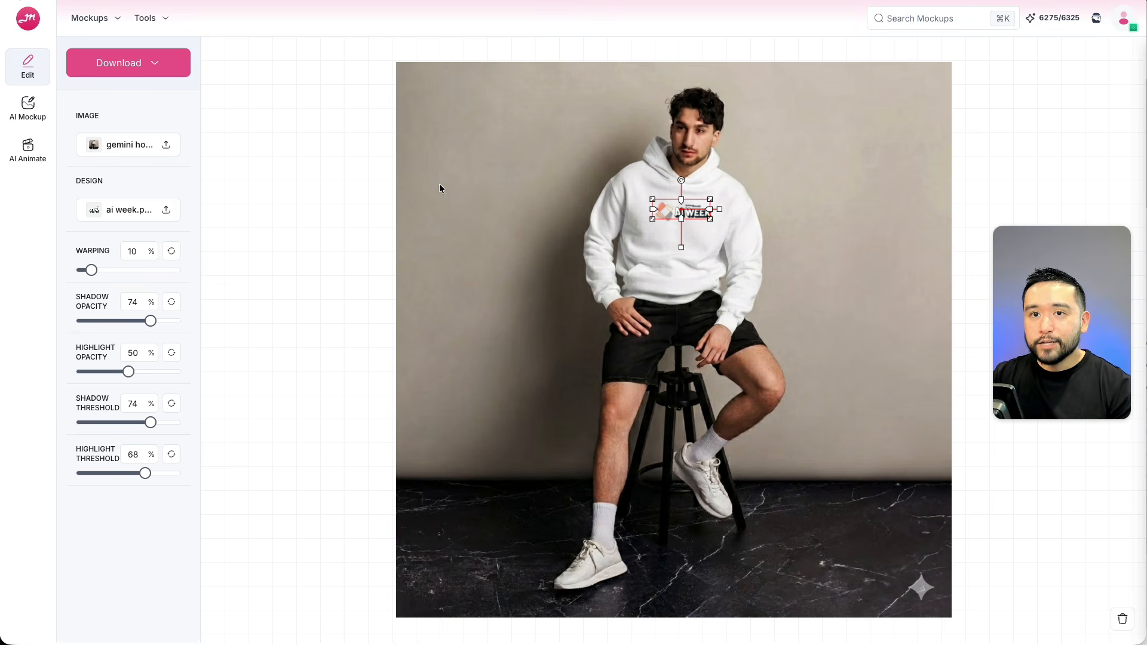
Open the Download format and size options, close them and deselect the design.
{"action": "left_click", "coordinate": [148, 63]}
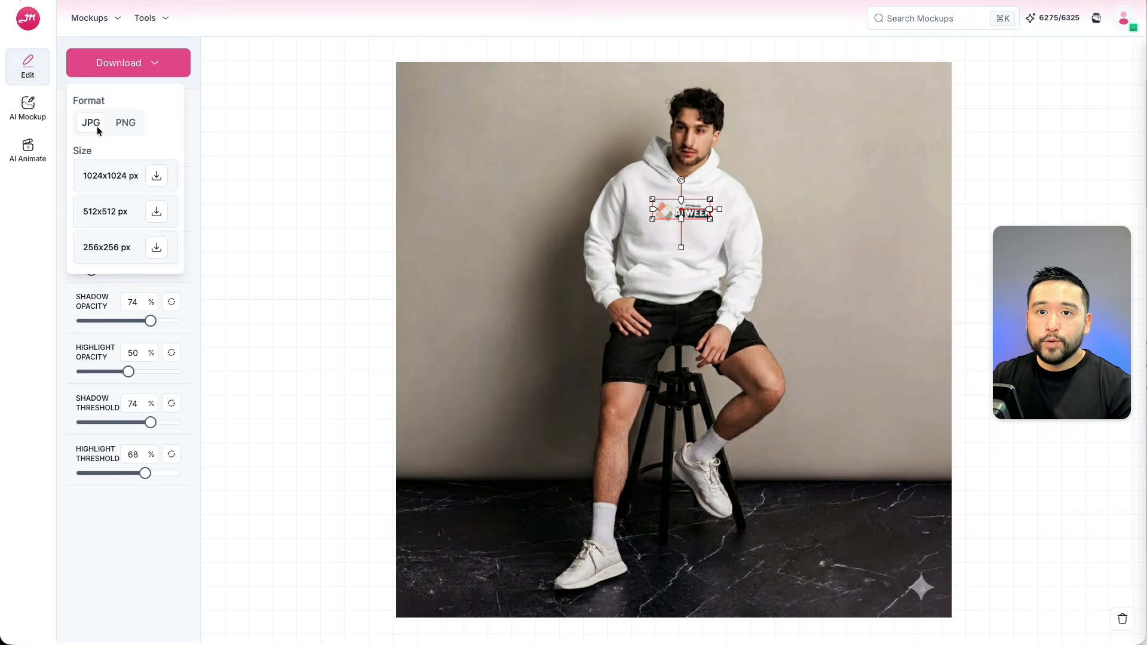
{"action": "left_click", "coordinate": [294, 154]}
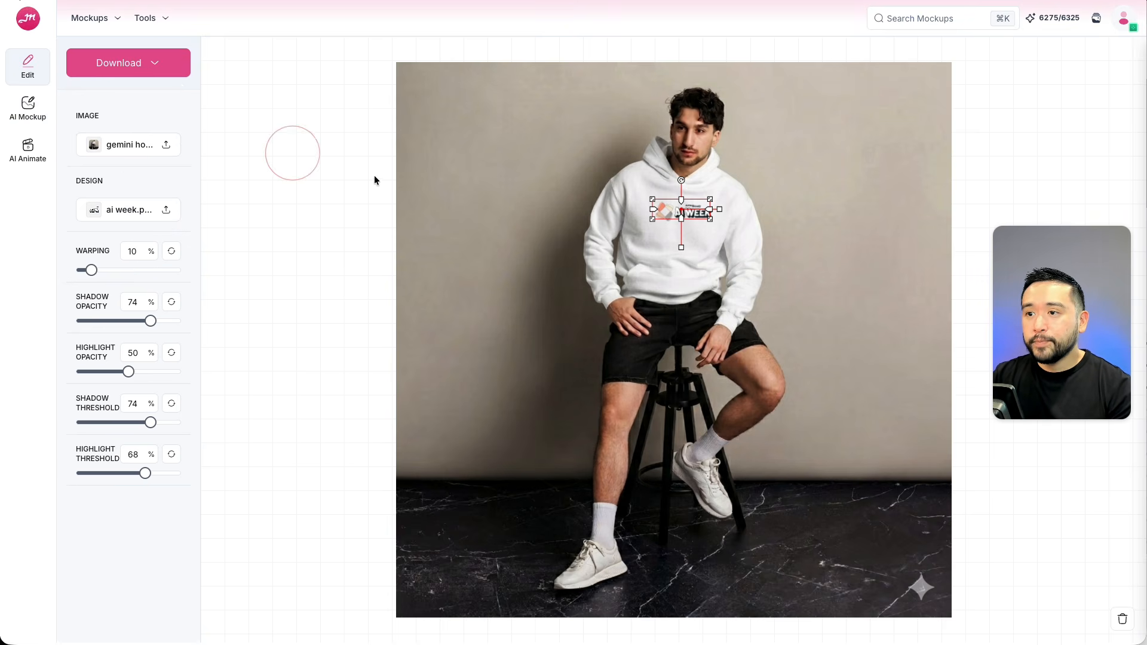
{"action": "left_click", "coordinate": [459, 199]}
{"action": "left_click", "coordinate": [686, 221]}
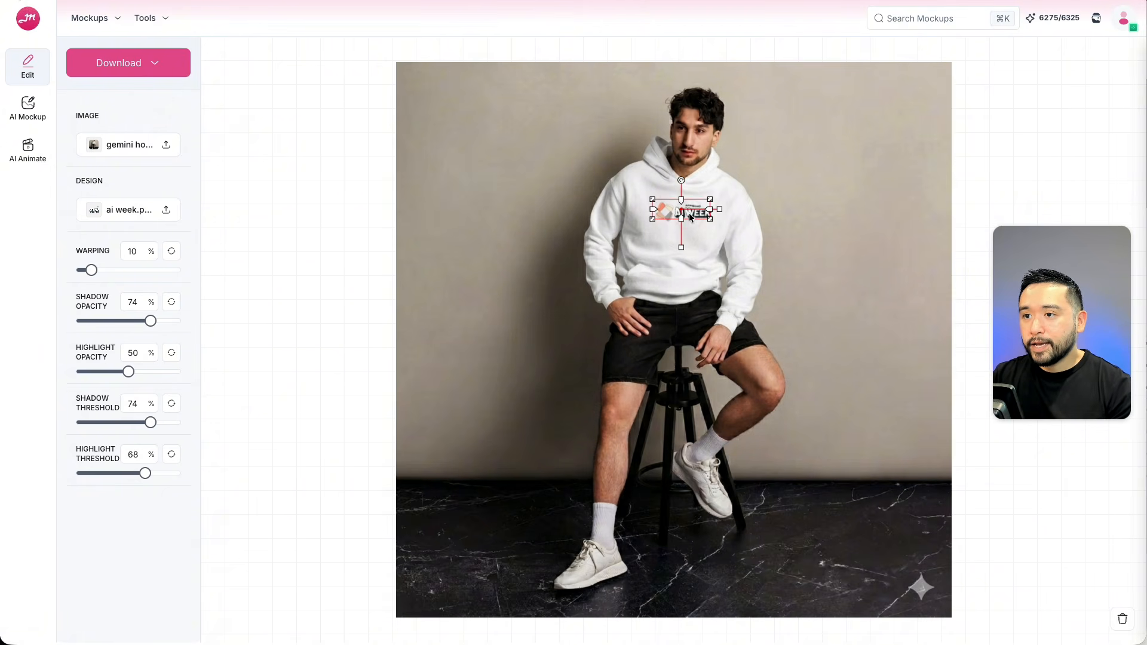
{"action": "left_click", "coordinate": [540, 213]}
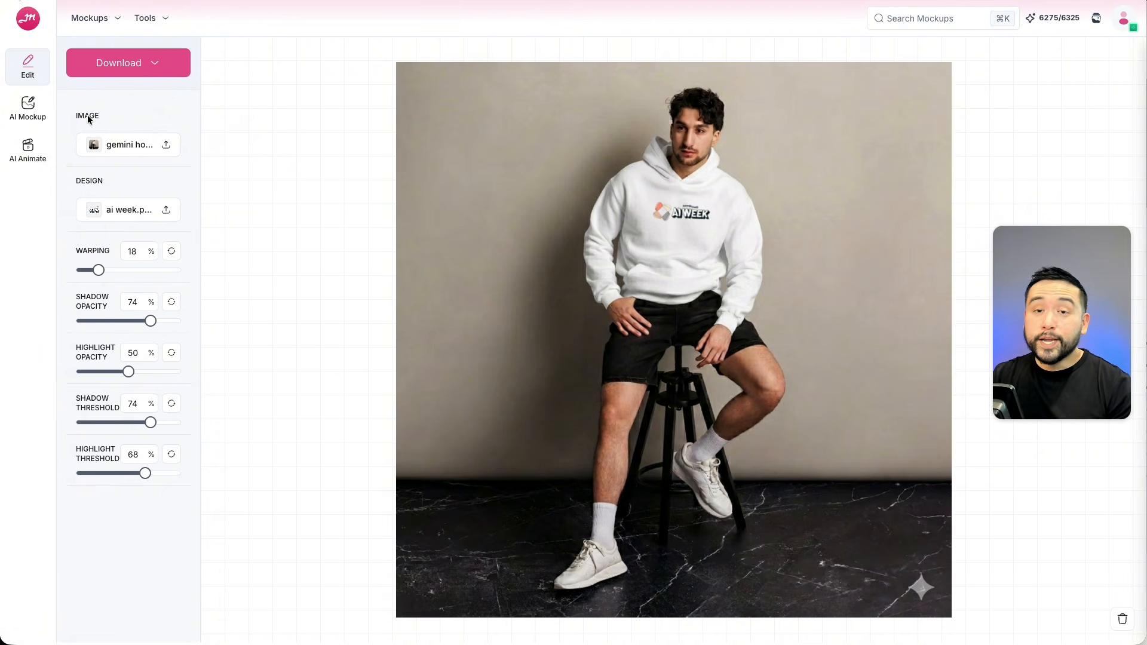
Open AI Mockup and browse its template categories: T-shirt, Hoodie, Poster and Tote Bag.
{"action": "left_click", "coordinate": [25, 119]}
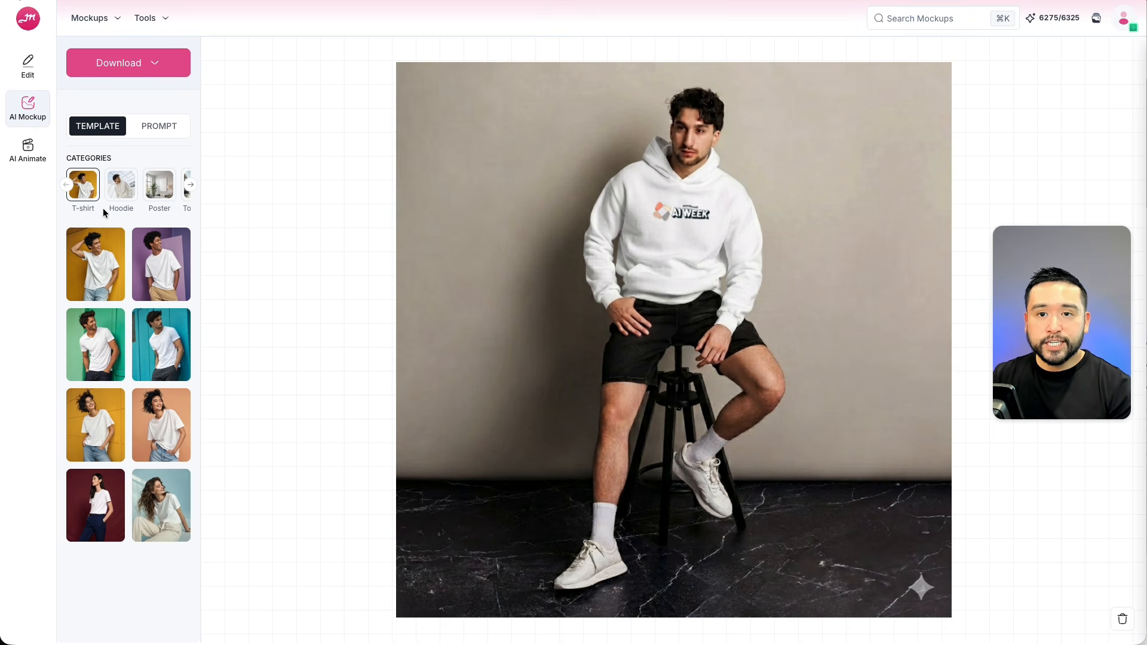
{"action": "left_click", "coordinate": [121, 190]}
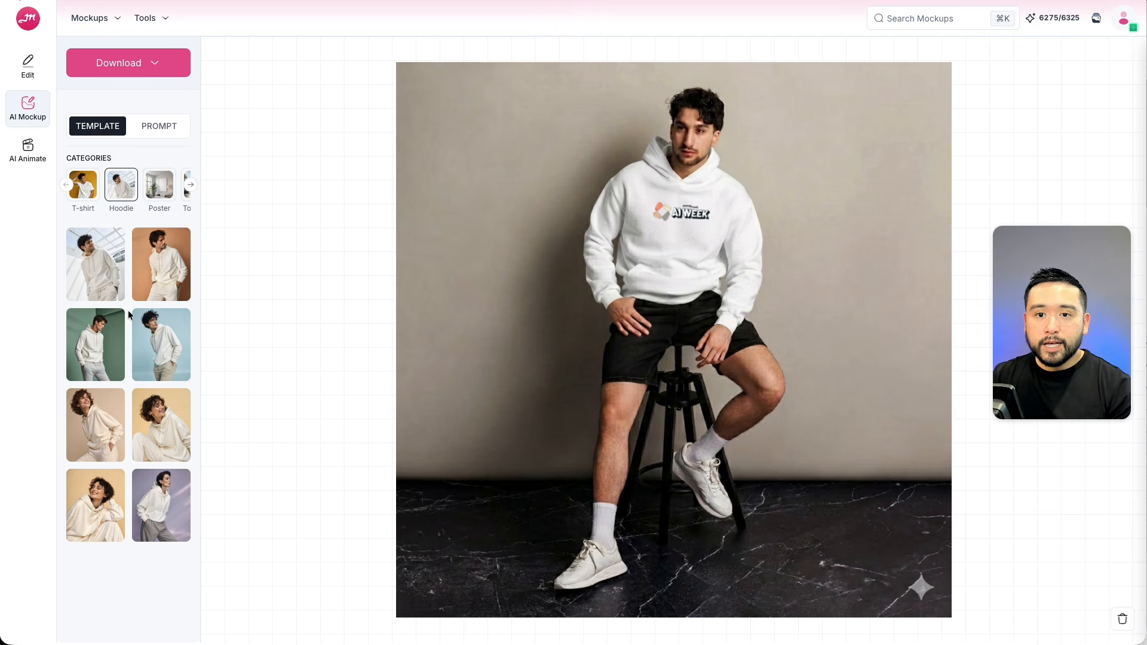
{"action": "left_click", "coordinate": [158, 186]}
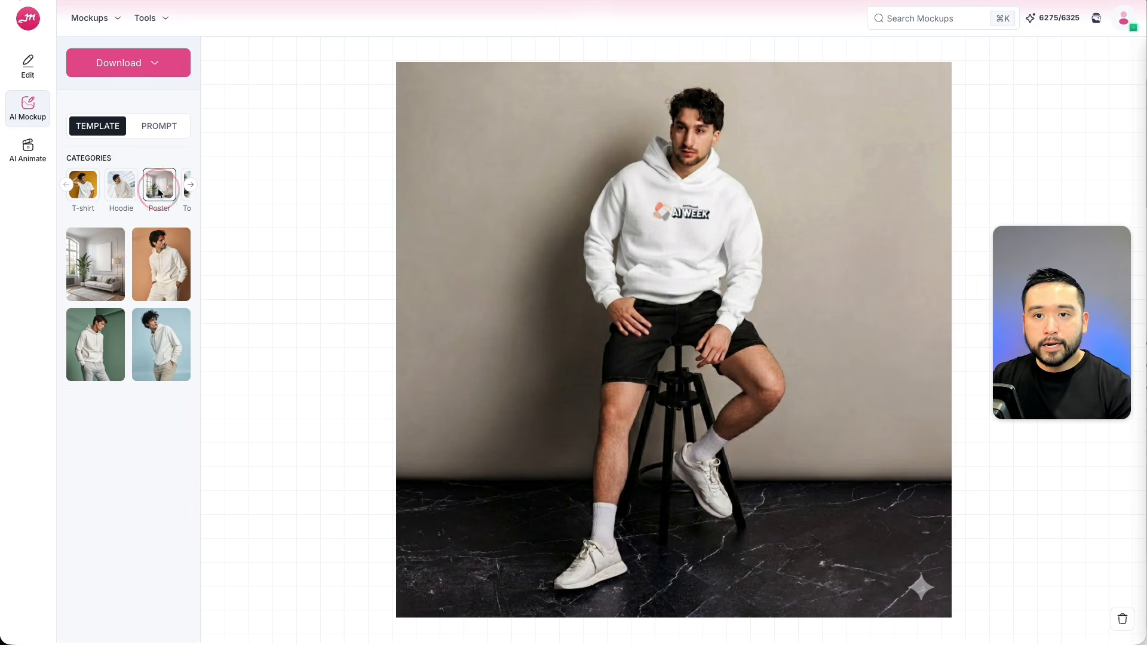
{"action": "left_click", "coordinate": [189, 185]}
{"action": "left_click", "coordinate": [190, 189]}
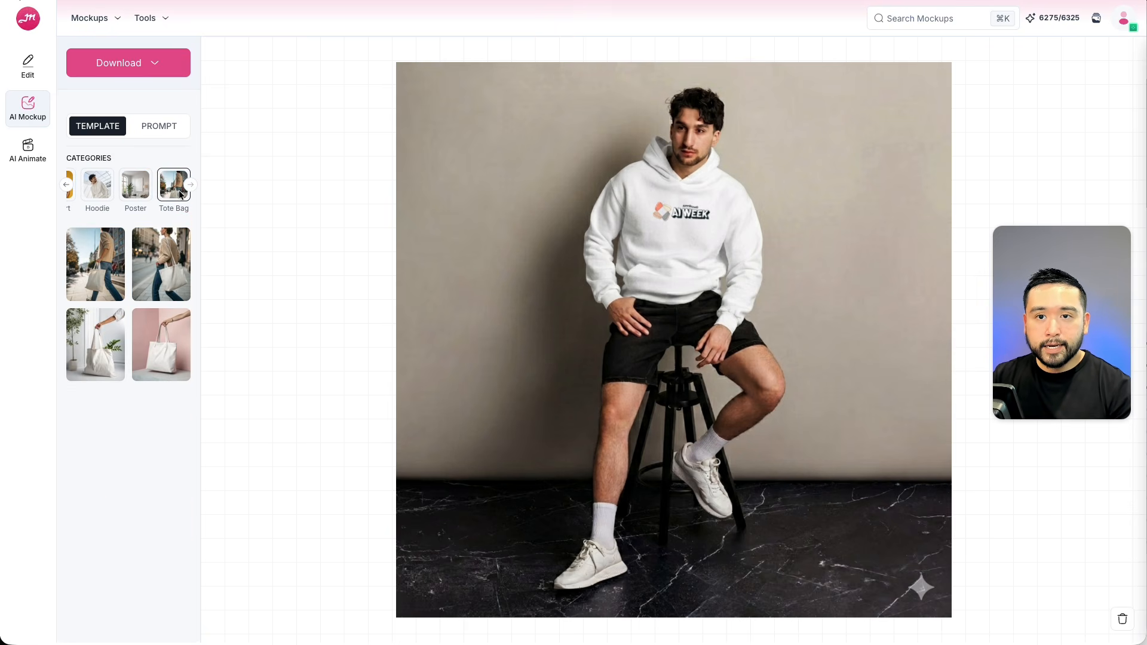
{"action": "left_click", "coordinate": [67, 187]}
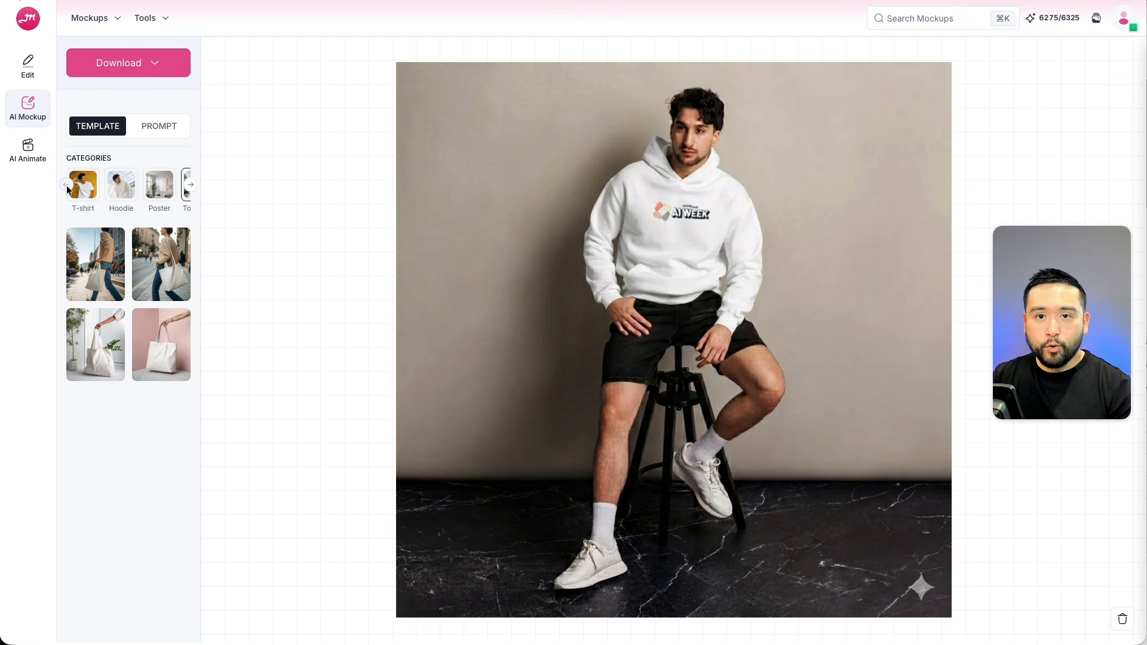
Switch to prompt mode, paste a studio fashion portrait scene description and generate a new AI mockup.
{"action": "left_click", "coordinate": [160, 127]}
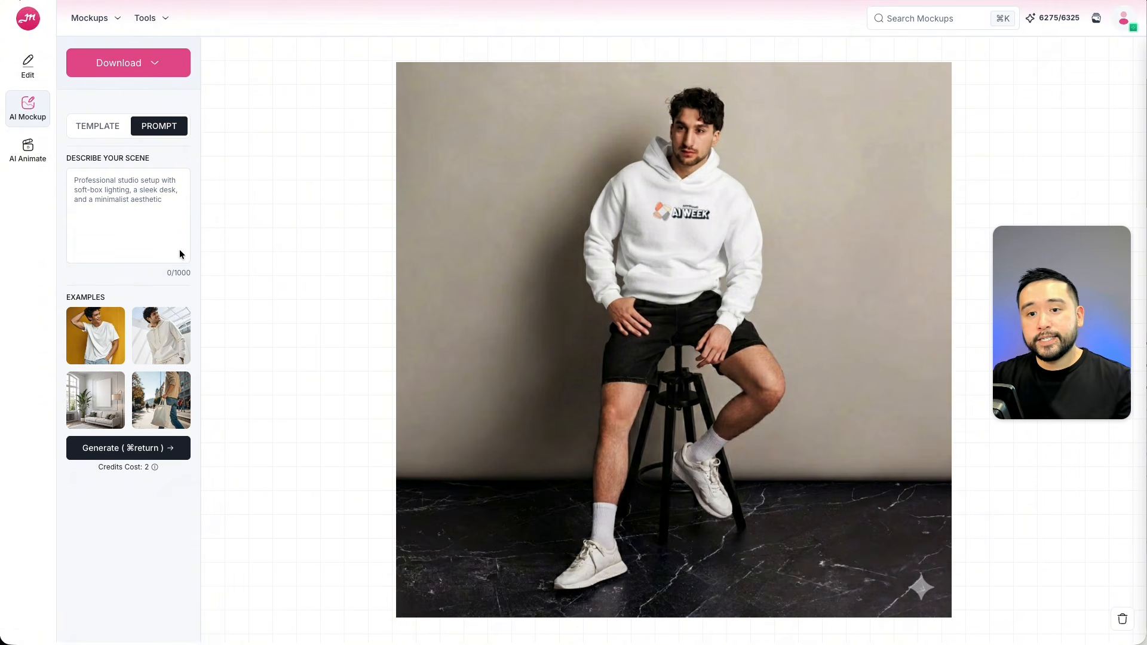
{"action": "left_click", "coordinate": [122, 218]}
{"action": "key", "text": "super+v"}
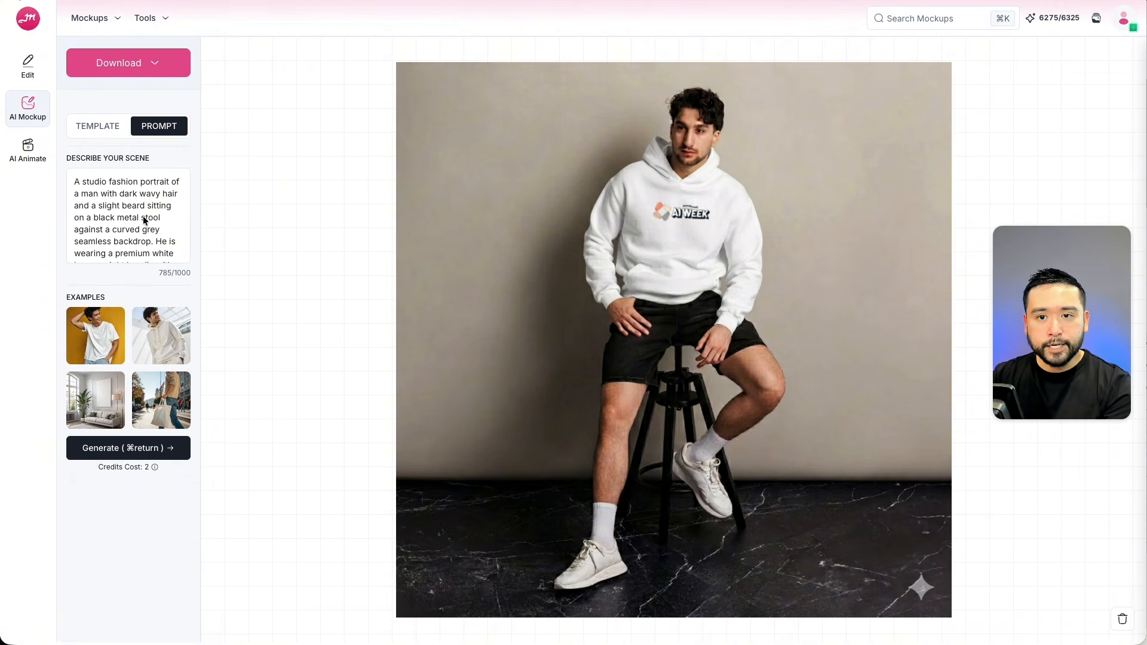
{"action": "left_click", "coordinate": [106, 453]}
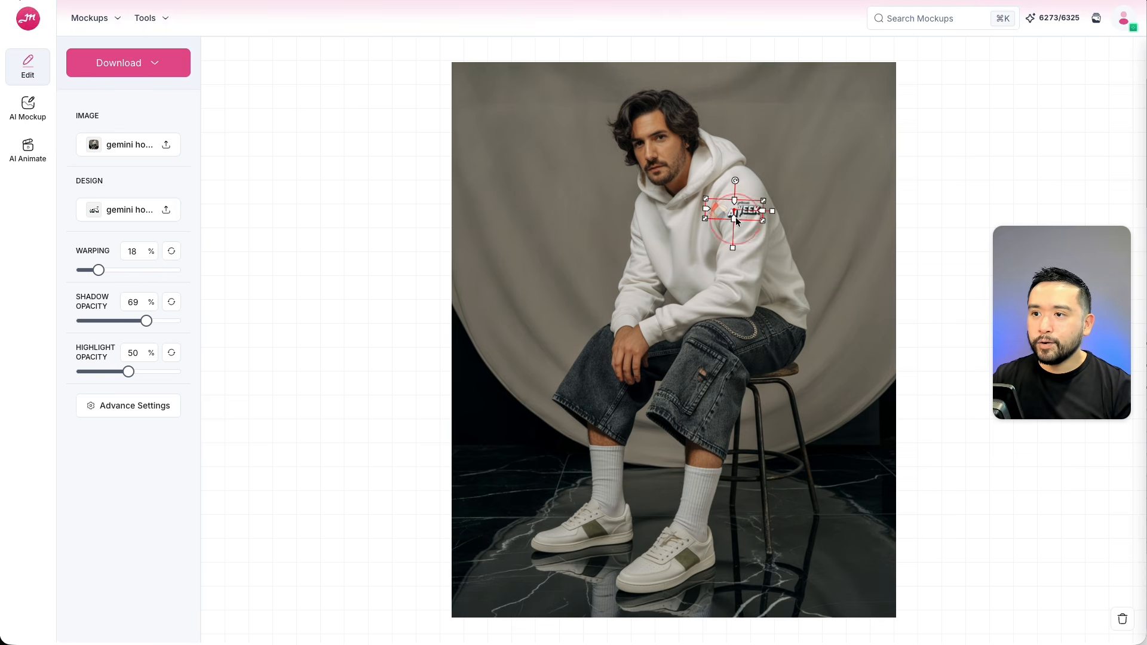
Move the AI Week design onto the new hoodie's chest, resize and tilt it, and set warping to 100%.
{"action": "left_click_drag", "start_coordinate": [736, 217], "coordinate": [693, 240]}
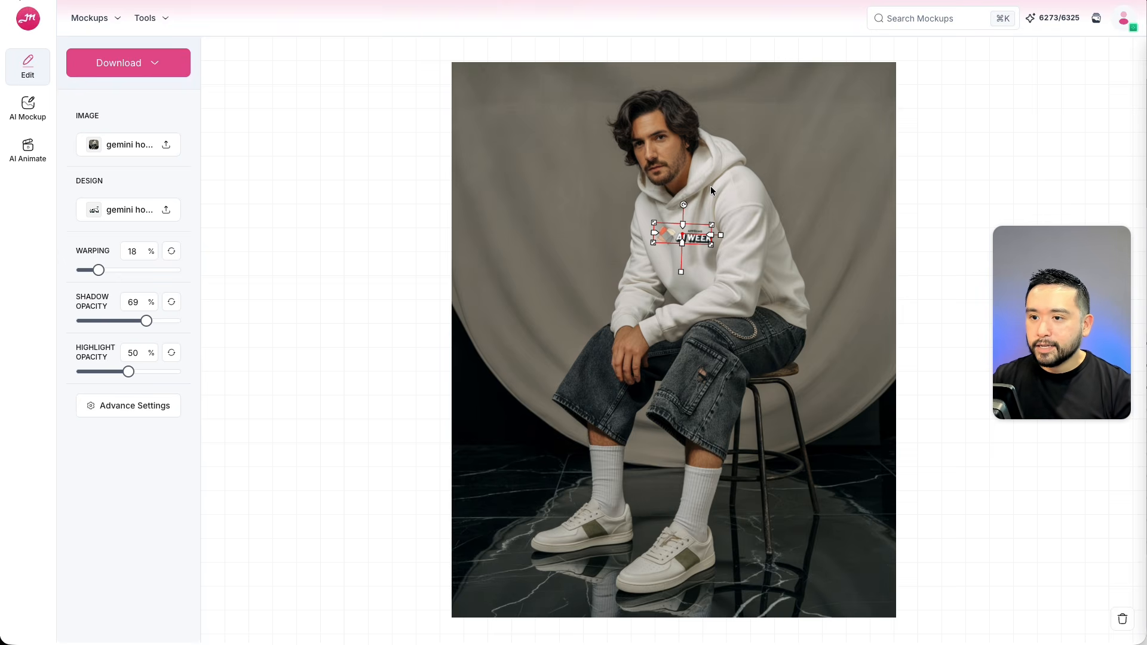
{"action": "mouse_move", "coordinate": [690, 238]}
{"action": "left_mouse_down"}
{"action": "mouse_move", "coordinate": [677, 214]}
{"action": "mouse_move", "coordinate": [710, 242]}
{"action": "mouse_move", "coordinate": [687, 237]}
{"action": "left_mouse_up"}
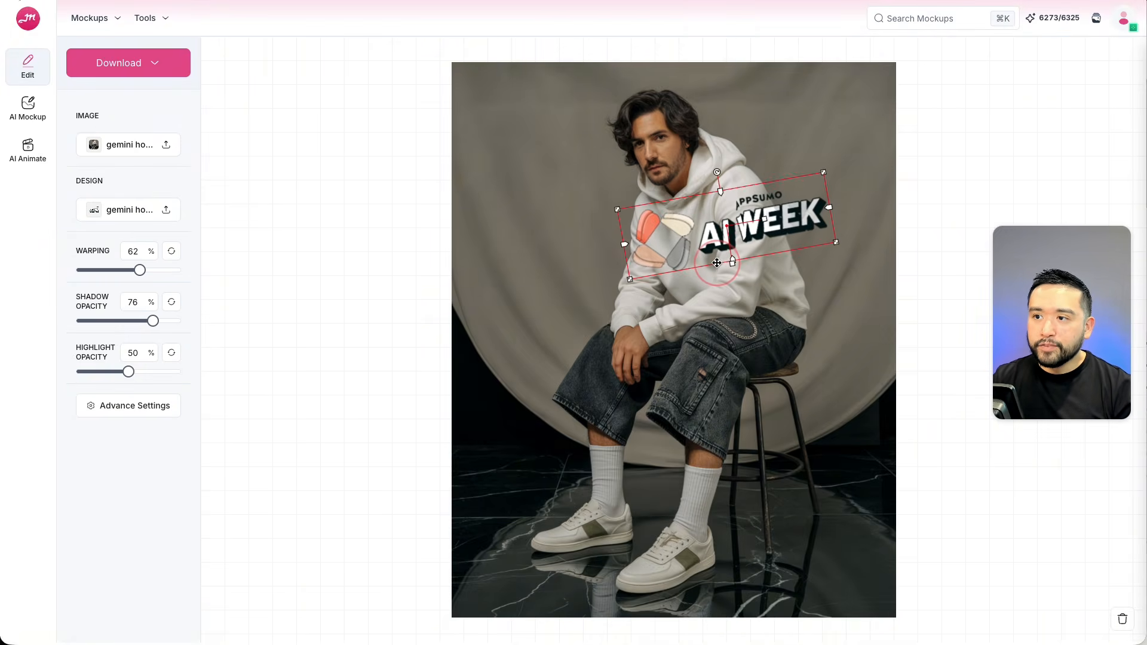
{"action": "left_click_drag", "start_coordinate": [706, 258], "coordinate": [573, 251]}
{"action": "left_click_drag", "start_coordinate": [684, 222], "coordinate": [701, 272]}
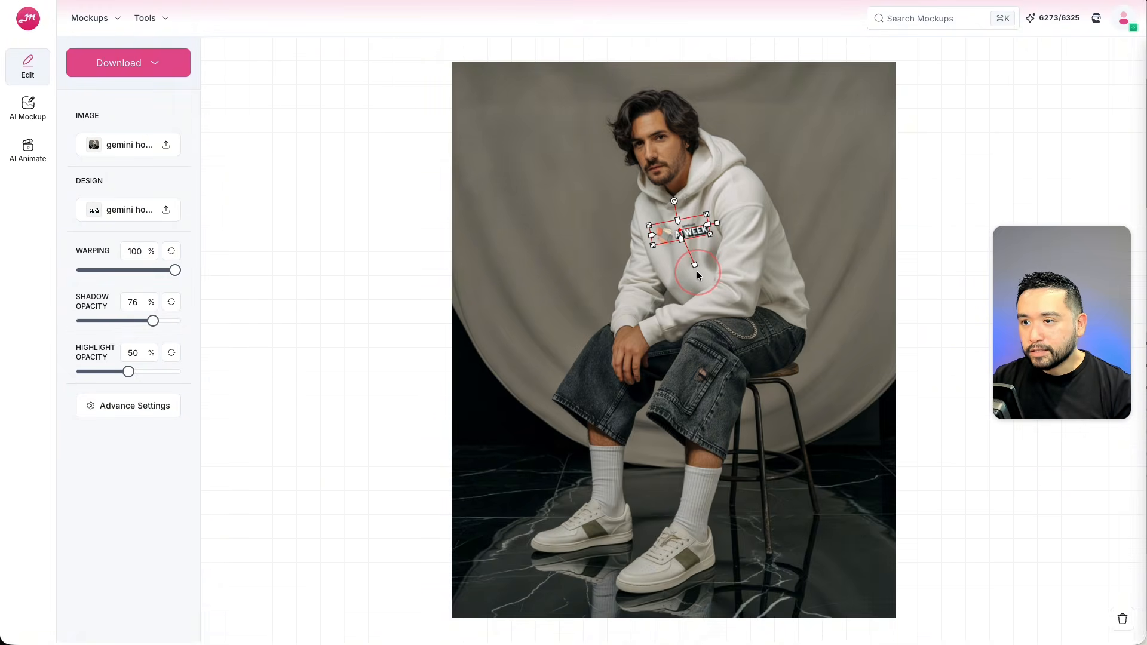
{"action": "left_click", "coordinate": [710, 271]}
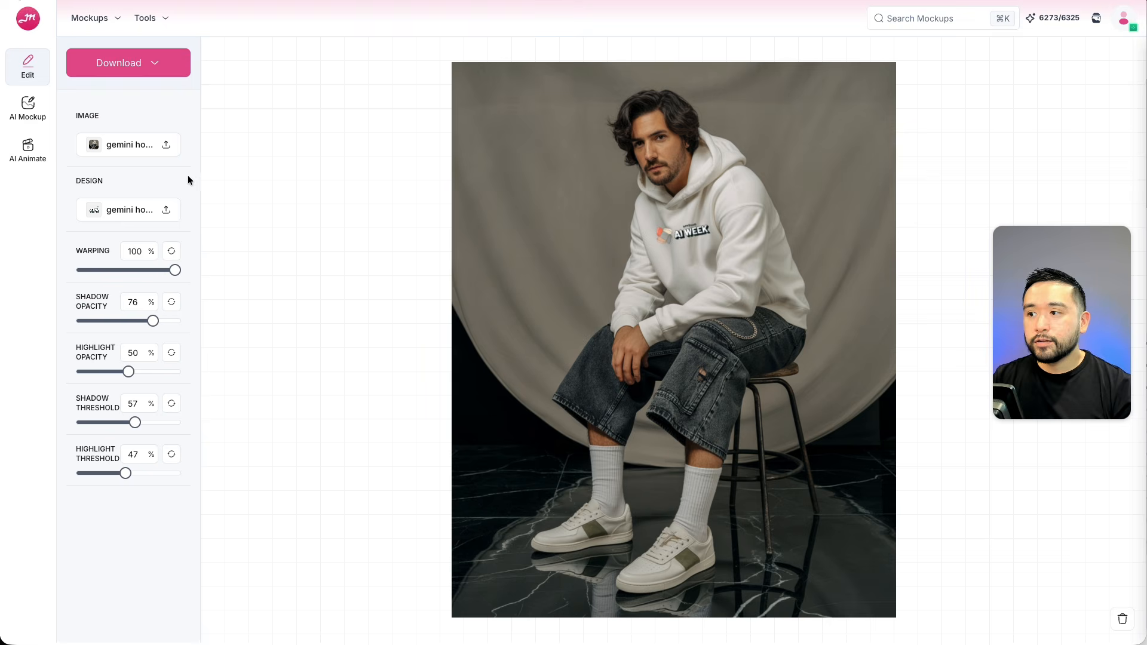
Open AI Animate, paste a video prompt of the man smiling and shifting on the stool, and generate.
{"action": "left_click", "coordinate": [27, 147]}
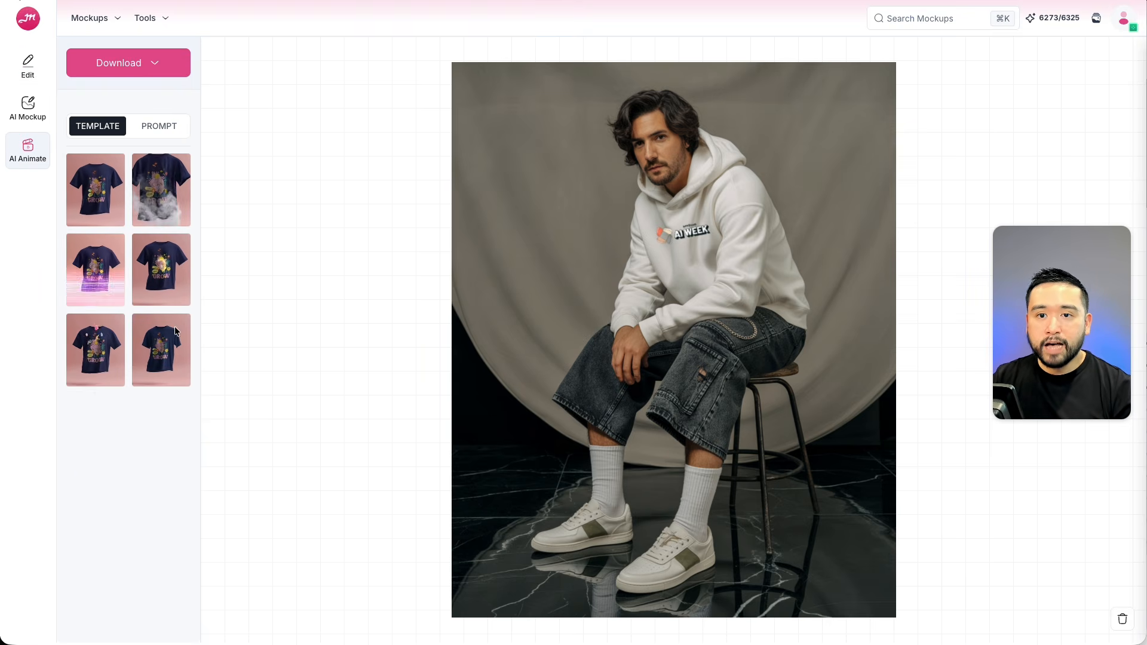
{"action": "left_click", "coordinate": [167, 130]}
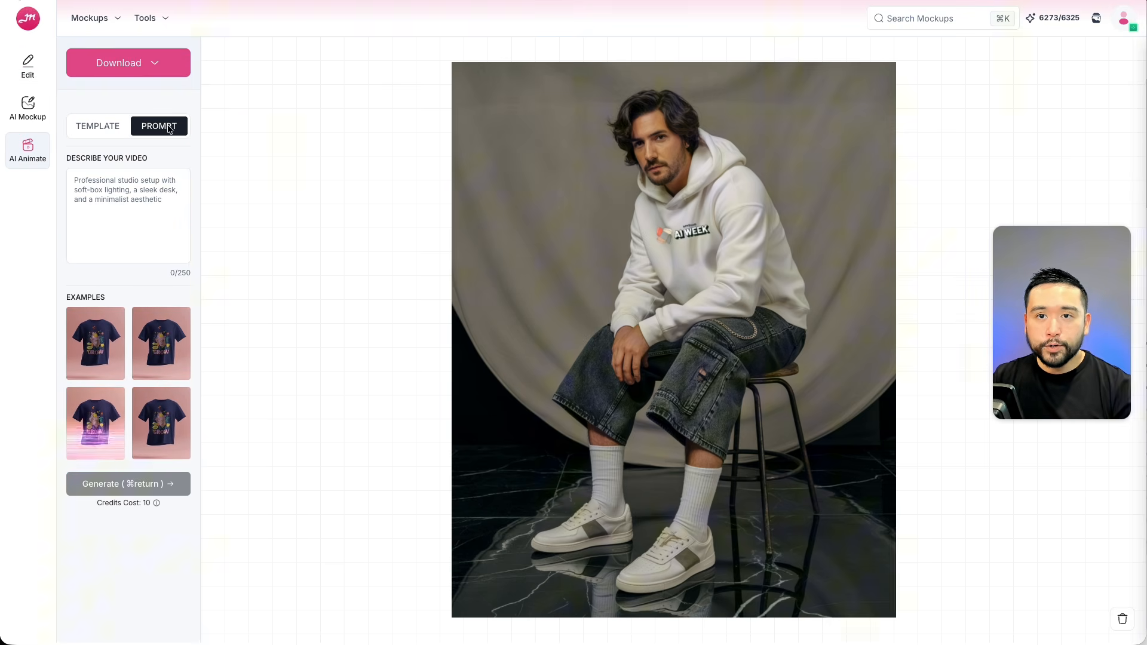
{"action": "left_click", "coordinate": [121, 194]}
{"action": "type", "text": "A natural studio photo of a man sitting relaxed on the black stool. He is looking directly at the camera with a warm, natural smile, shifting slightly on the seat."}
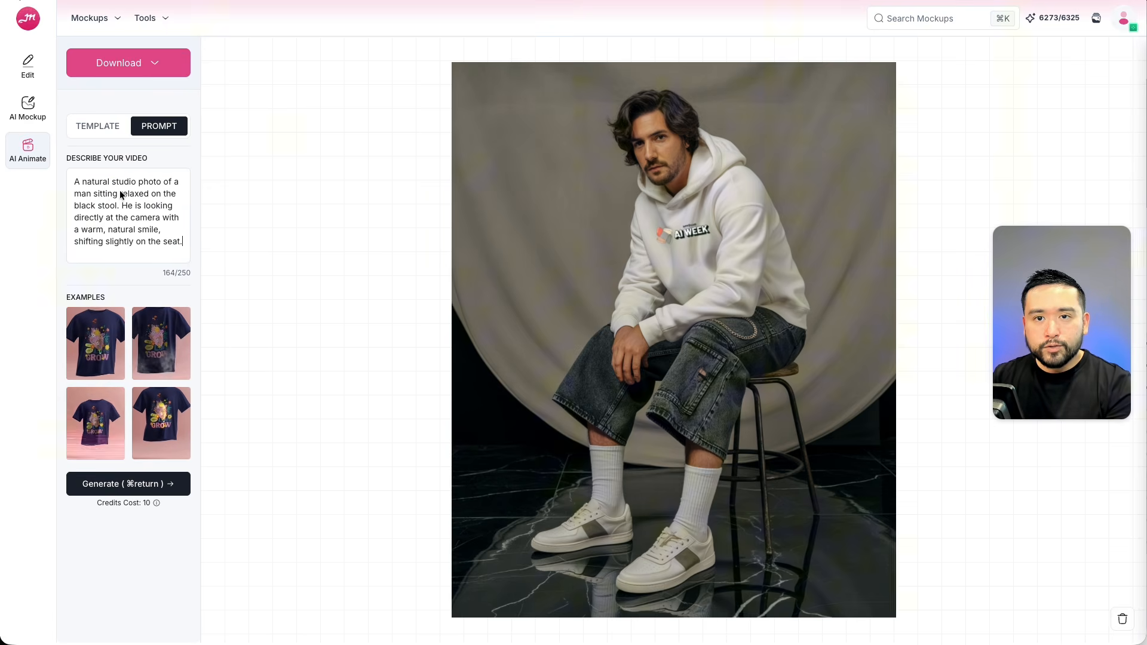
{"action": "left_click", "coordinate": [128, 494]}
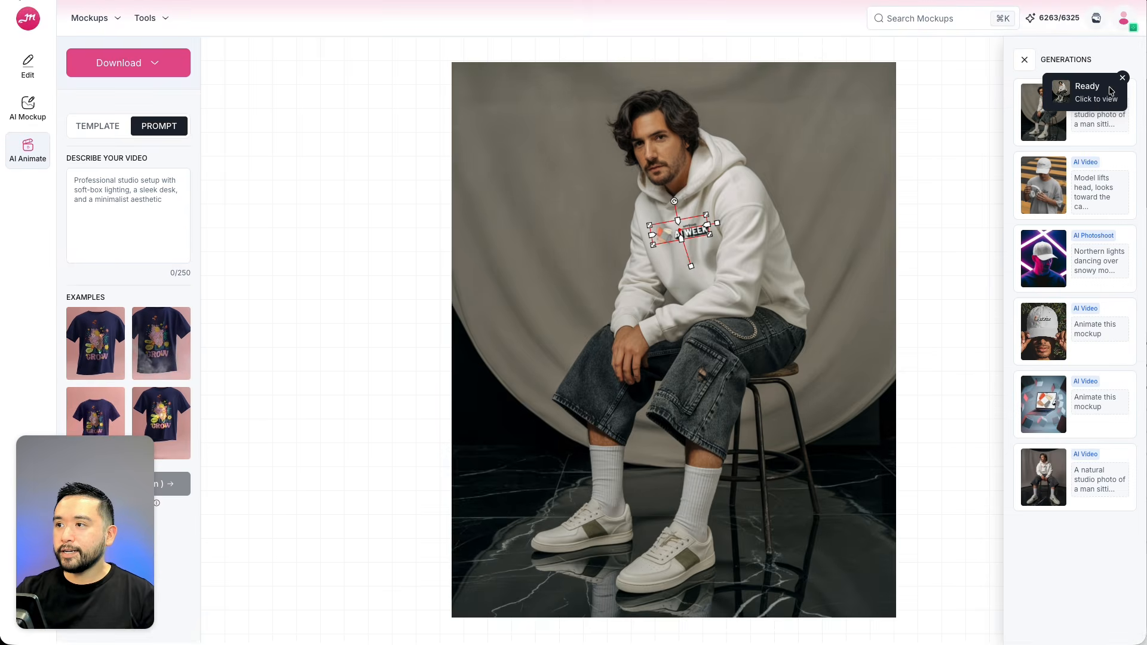
Play the generated videos from the Generations panel and close the preview dialog.
{"action": "left_click", "coordinate": [1110, 91]}
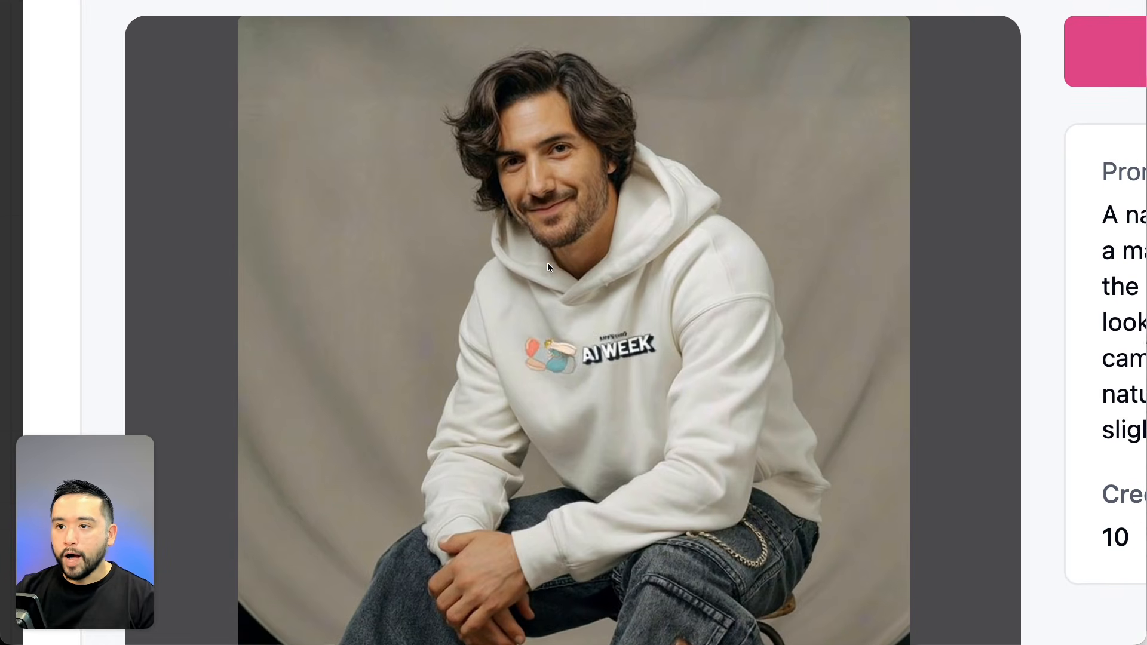
{"action": "scroll", "coordinate": [547, 263], "scroll_direction": "down", "scroll_amount": 2}
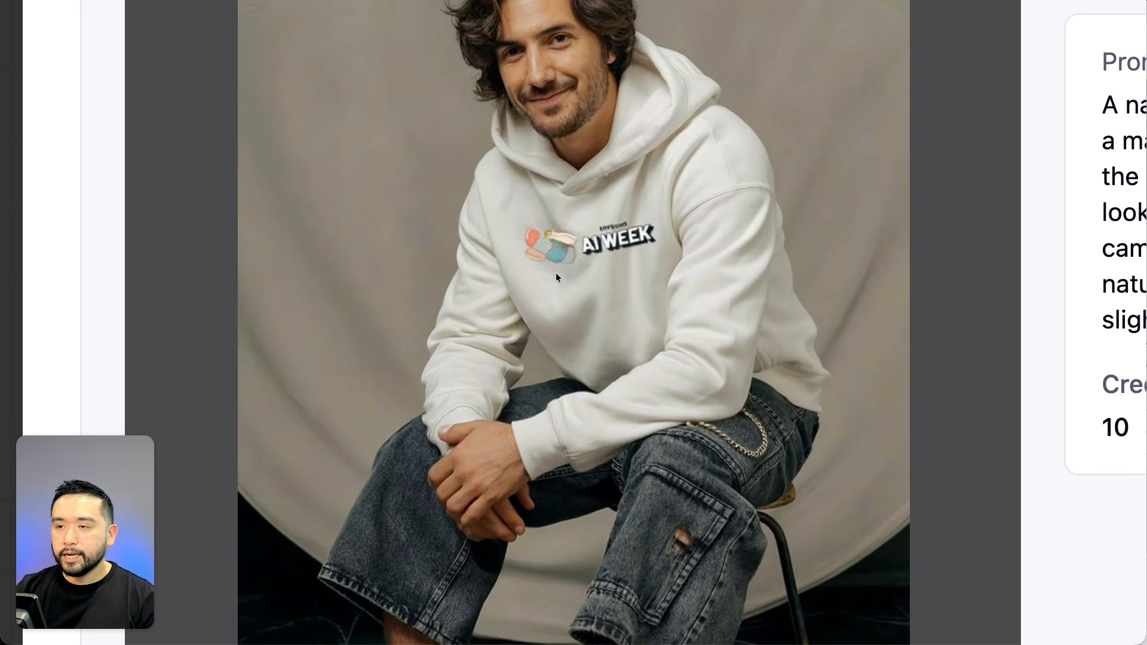
{"action": "scroll", "coordinate": [556, 274], "scroll_direction": "up", "scroll_amount": 1}
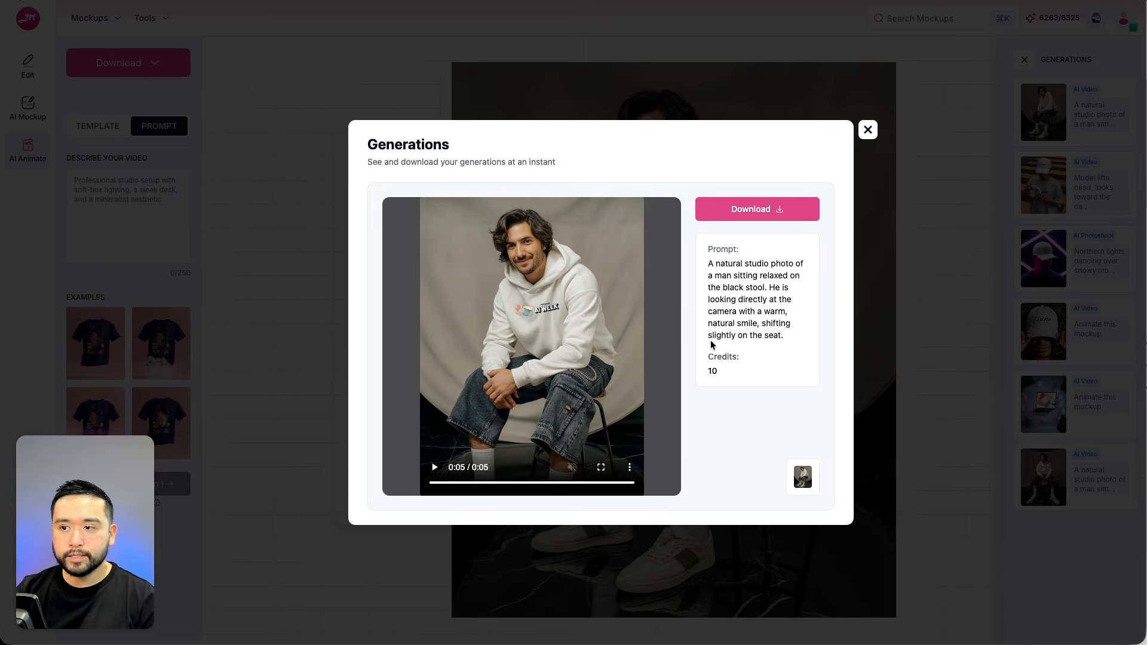
{"action": "left_click", "coordinate": [868, 130]}
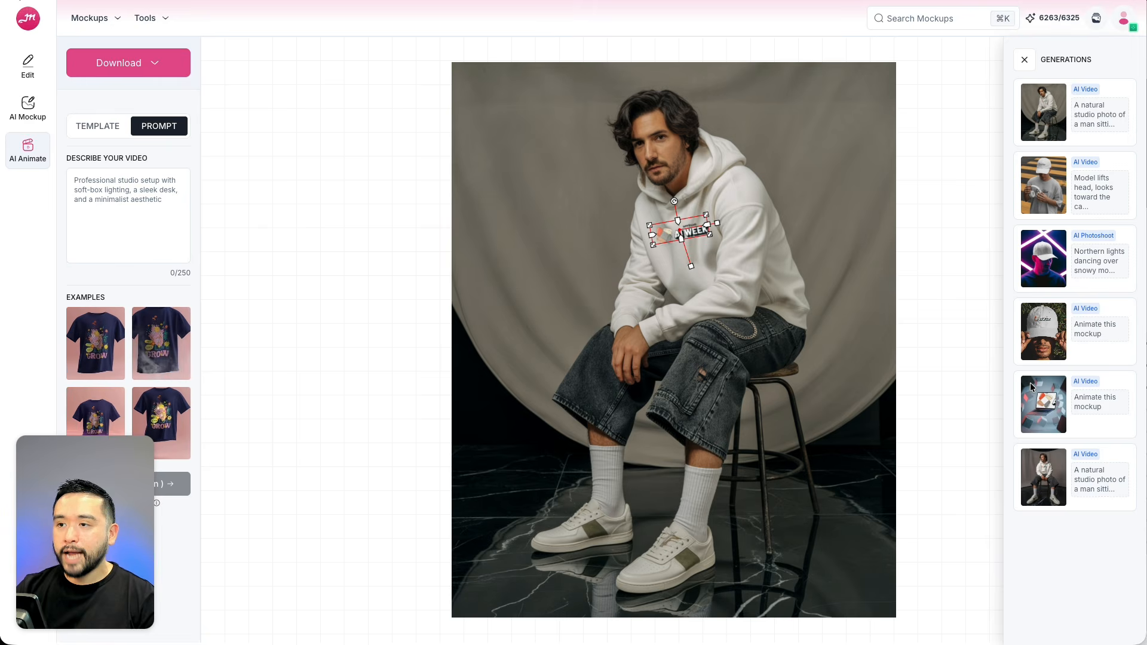
{"action": "left_click", "coordinate": [1072, 473]}
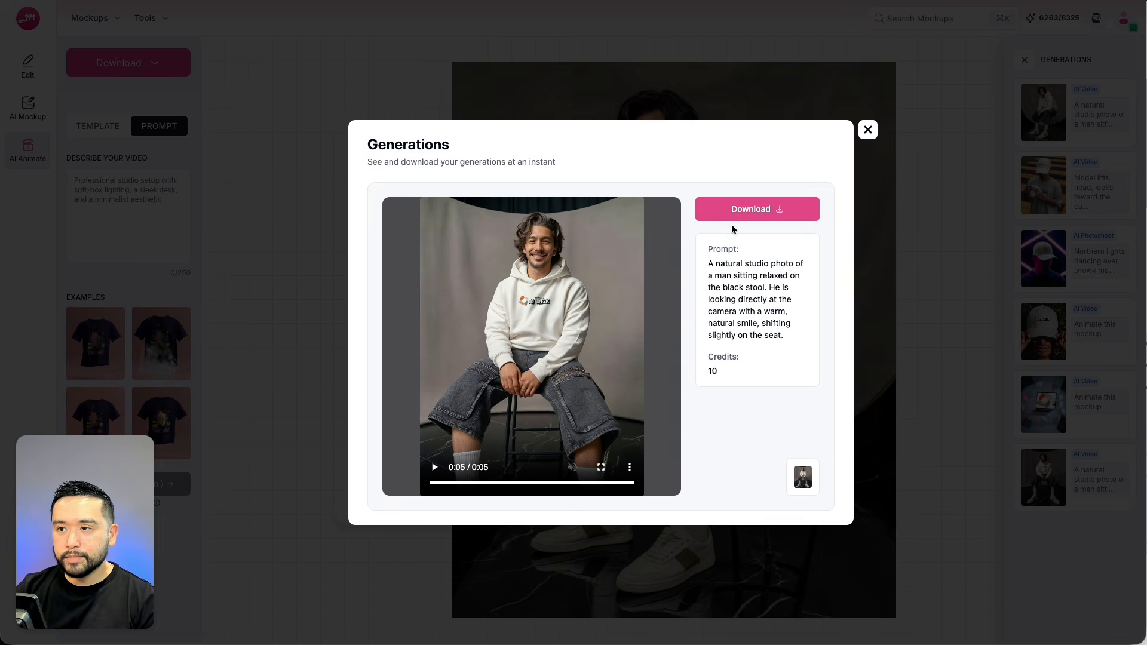
{"action": "left_click", "coordinate": [868, 129]}
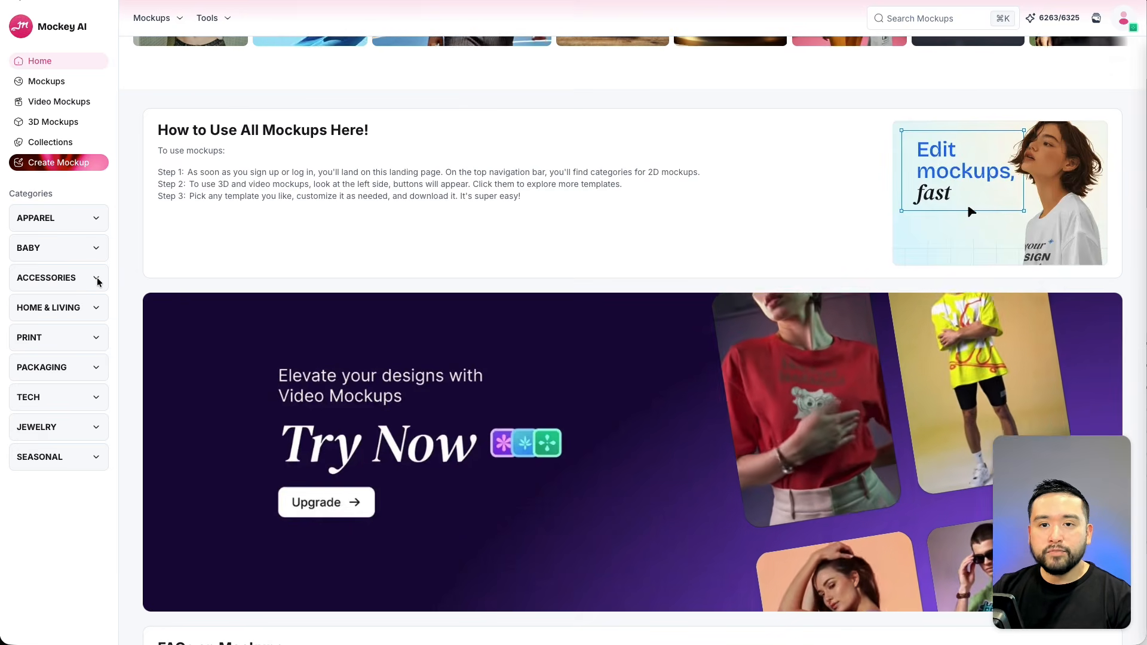
Expand the Home & Living and Packaging mockup categories on the home page to see their subcategories.
{"action": "left_click", "coordinate": [96, 307]}
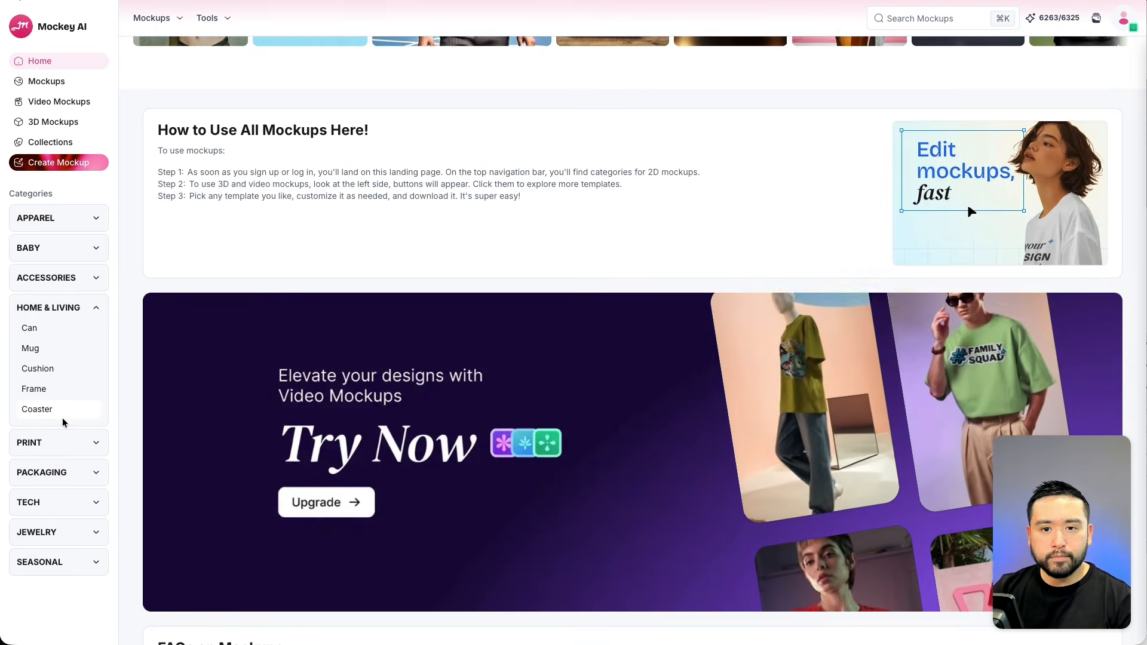
{"action": "left_click", "coordinate": [96, 308]}
{"action": "left_click", "coordinate": [95, 369]}
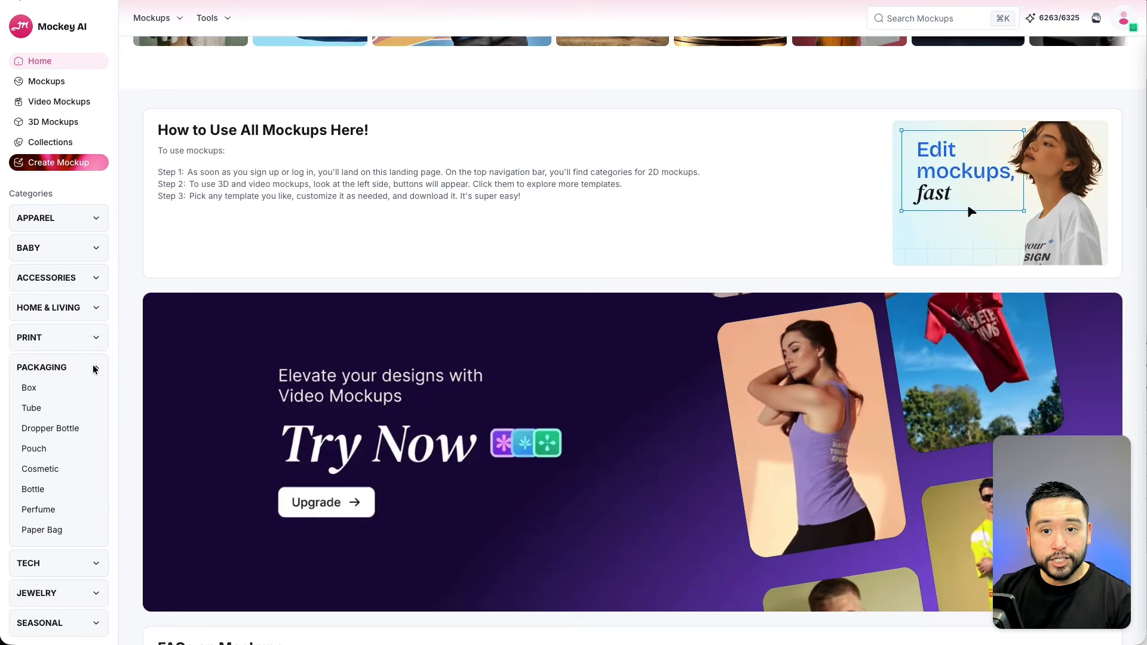
Expand the Tech and Seasonal mockup categories to see their subcategories.
{"action": "left_click", "coordinate": [96, 557]}
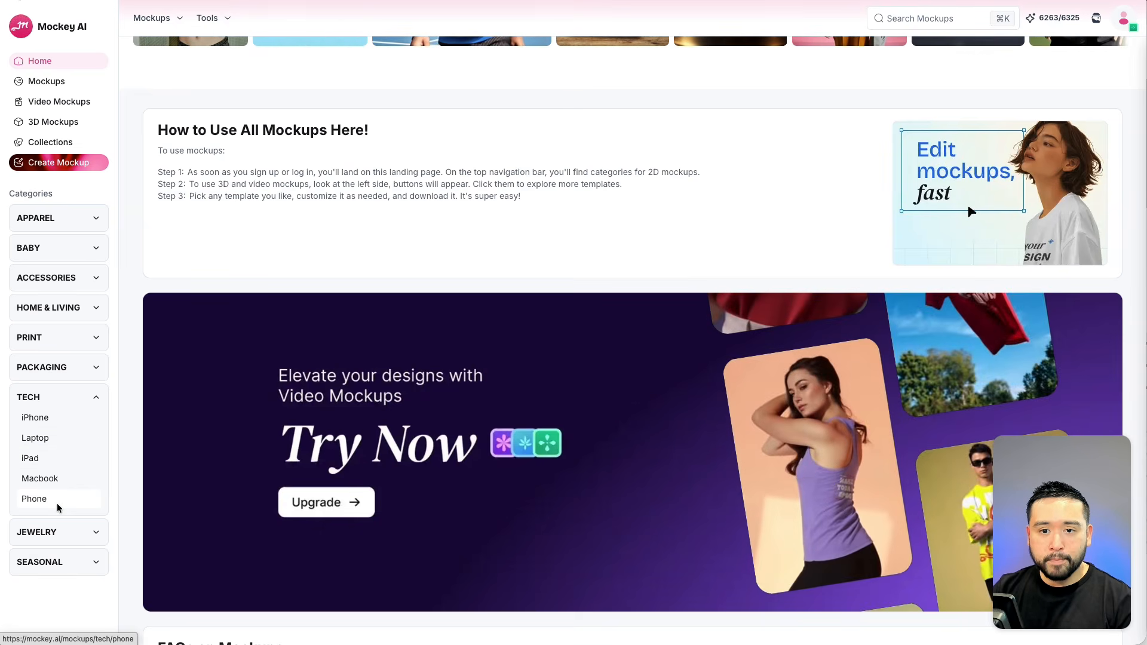
{"action": "left_click", "coordinate": [72, 541]}
{"action": "left_click", "coordinate": [71, 542]}
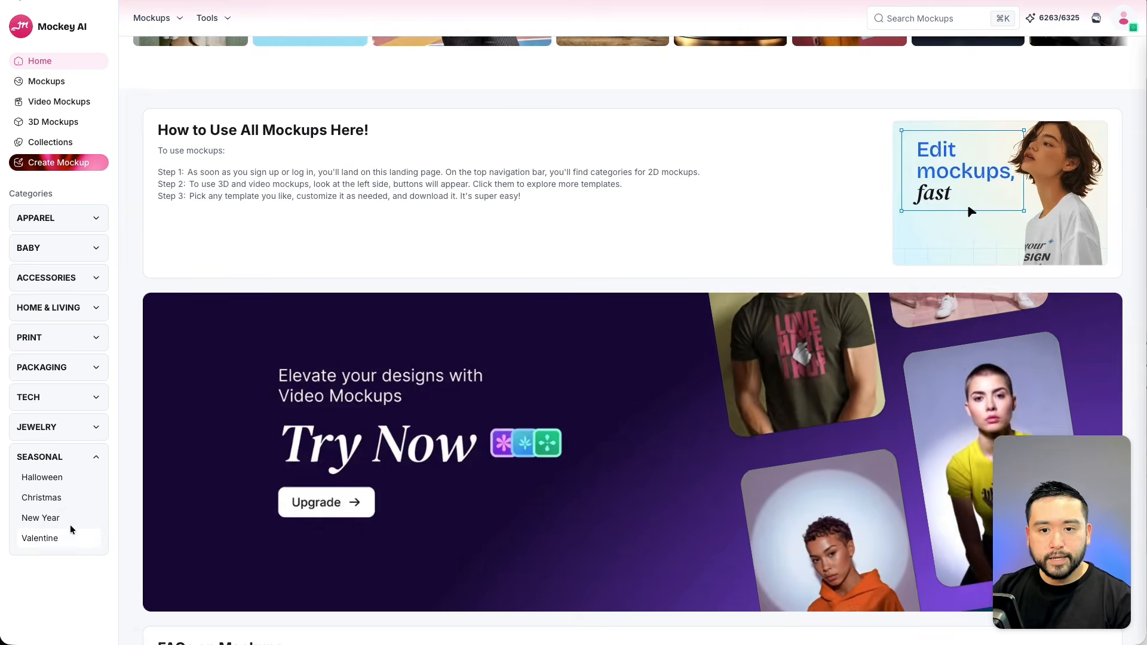
{"action": "left_click", "coordinate": [95, 397]}
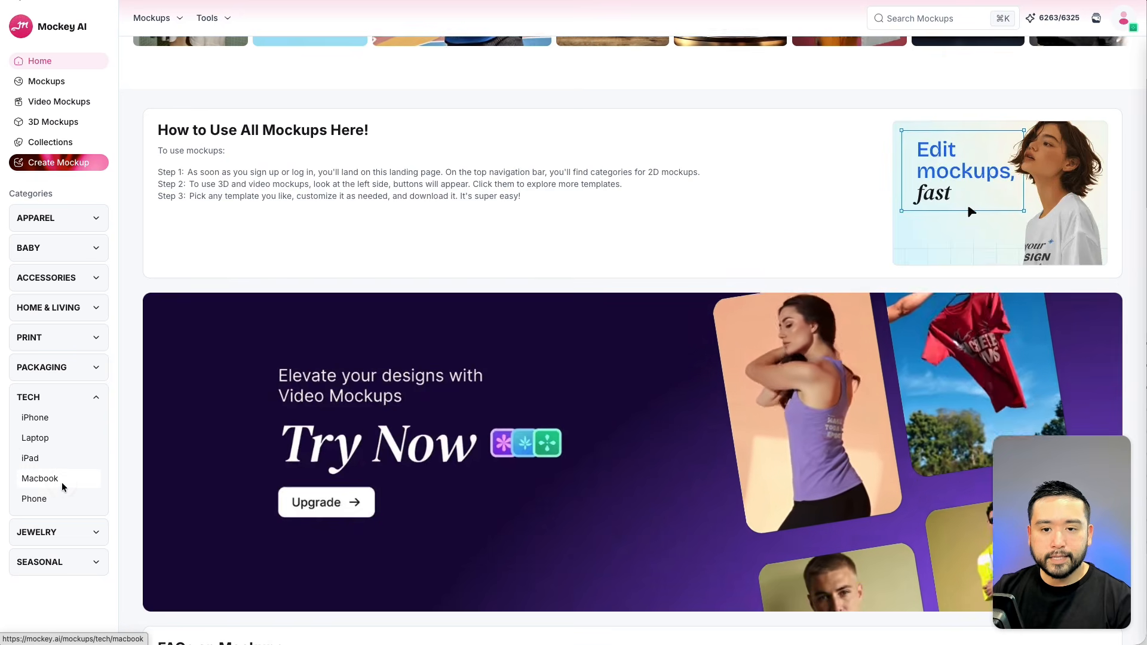
Open the Macbook mockups under Tech and browse through the templates.
{"action": "left_click", "coordinate": [62, 480]}
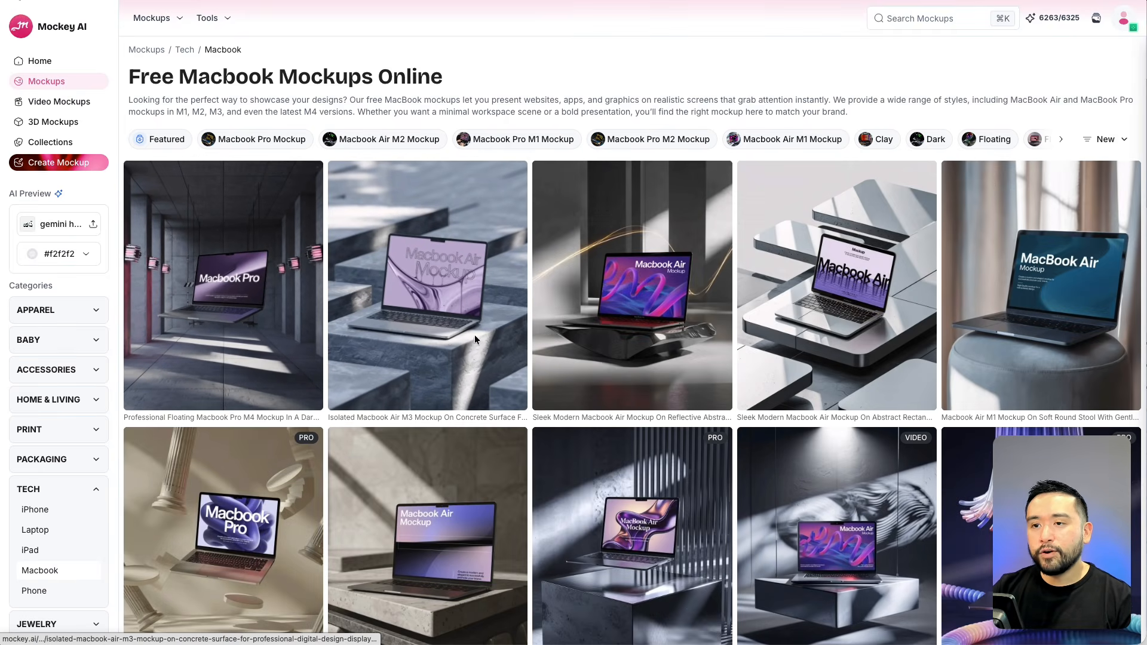
{"action": "scroll", "coordinate": [830, 308], "scroll_direction": "down", "scroll_amount": 2}
{"action": "scroll", "coordinate": [838, 309], "scroll_direction": "down", "scroll_amount": 3}
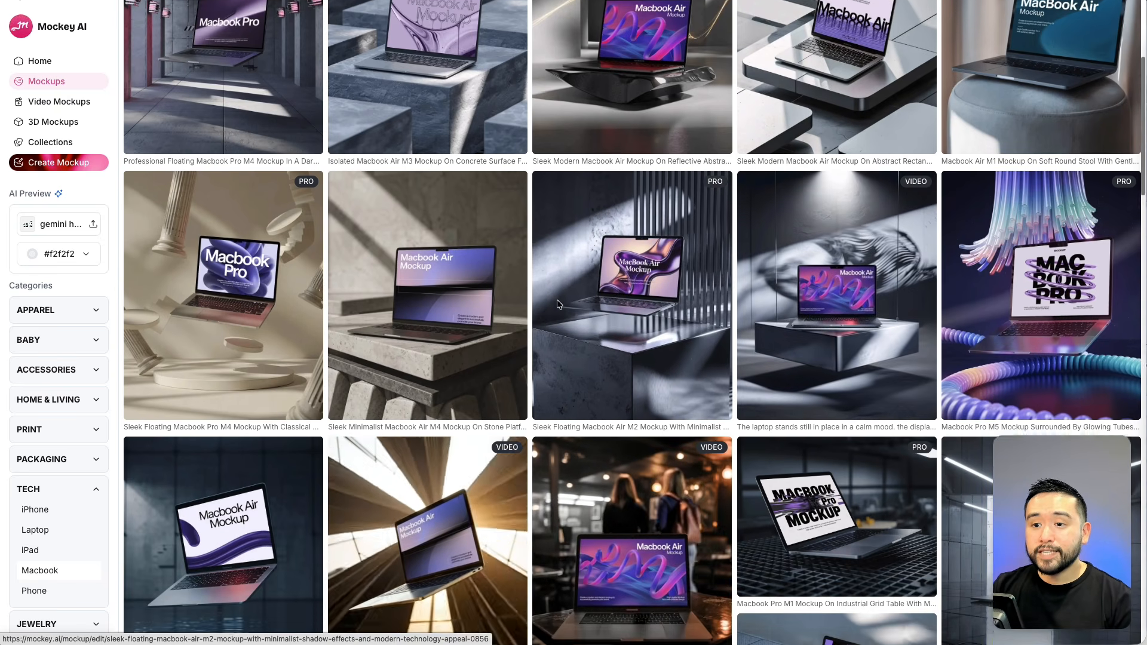
{"action": "scroll", "coordinate": [503, 401], "scroll_direction": "down", "scroll_amount": 3}
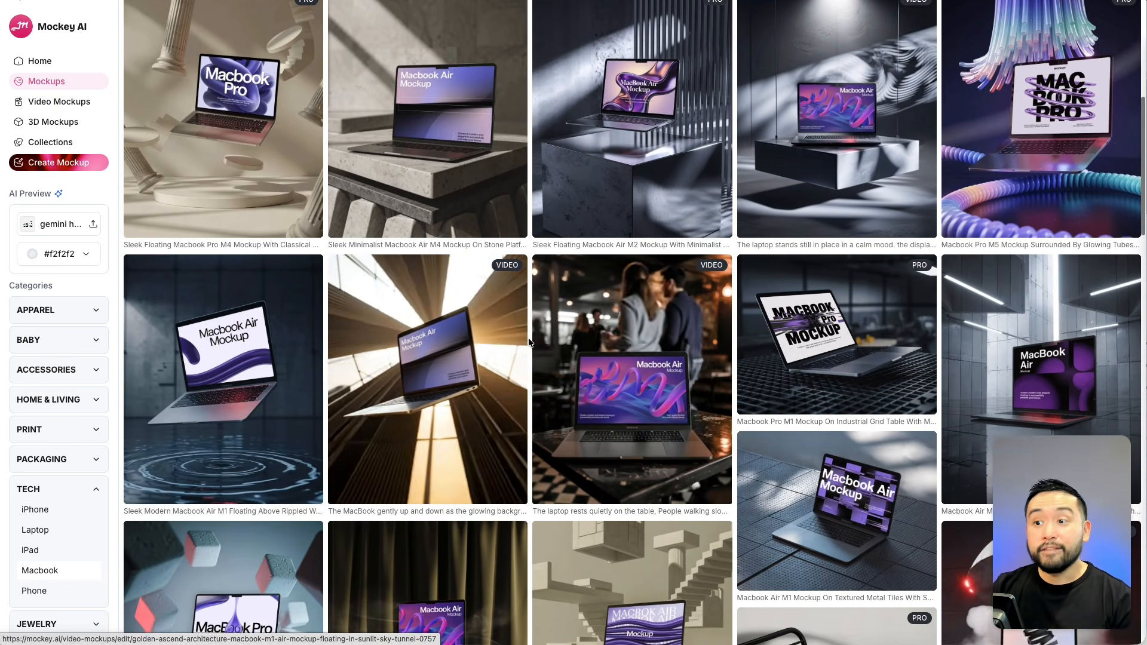
{"action": "scroll", "coordinate": [604, 359], "scroll_direction": "down", "scroll_amount": 3}
{"action": "scroll", "coordinate": [621, 339], "scroll_direction": "down", "scroll_amount": 5}
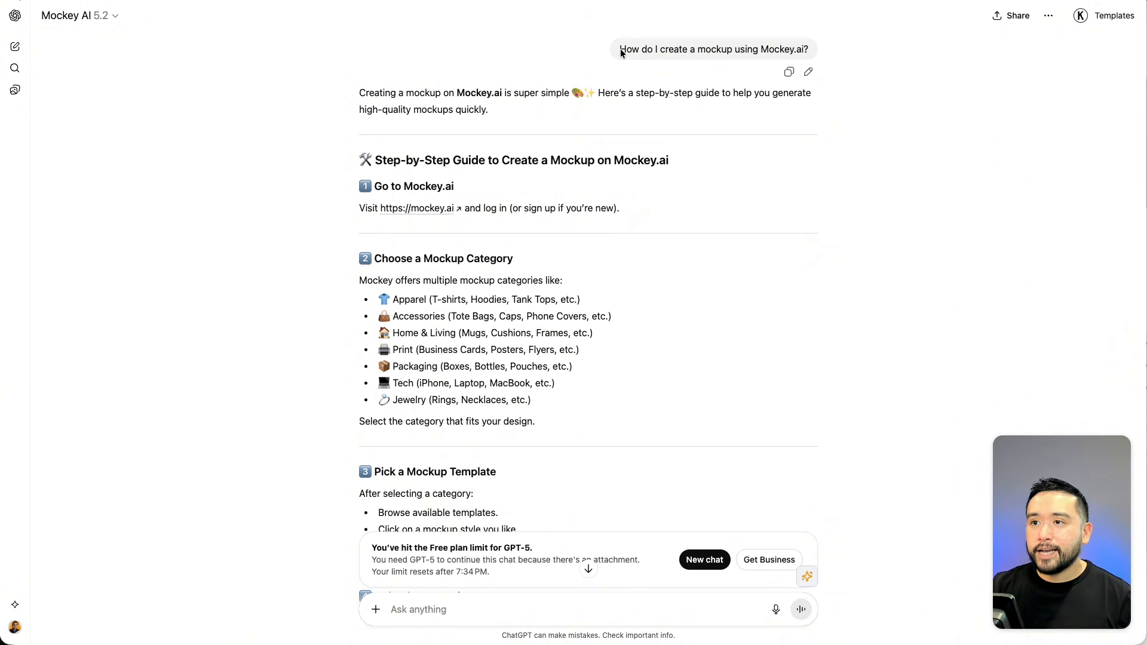
Read the Mockey AI GPT chat's step-by-step guide and its reply about AppSumo-style mockups.
{"action": "left_click_drag", "start_coordinate": [620, 53], "coordinate": [798, 53]}
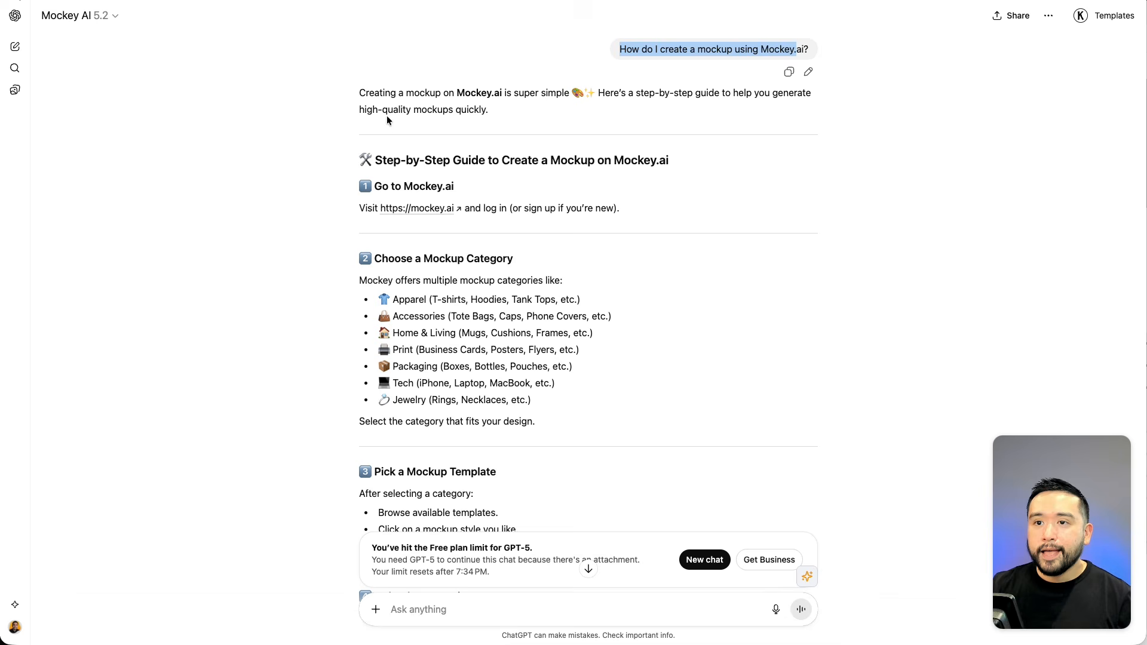
{"action": "left_click_drag", "start_coordinate": [390, 122], "coordinate": [637, 199]}
{"action": "scroll", "coordinate": [636, 196], "scroll_direction": "down", "scroll_amount": 1}
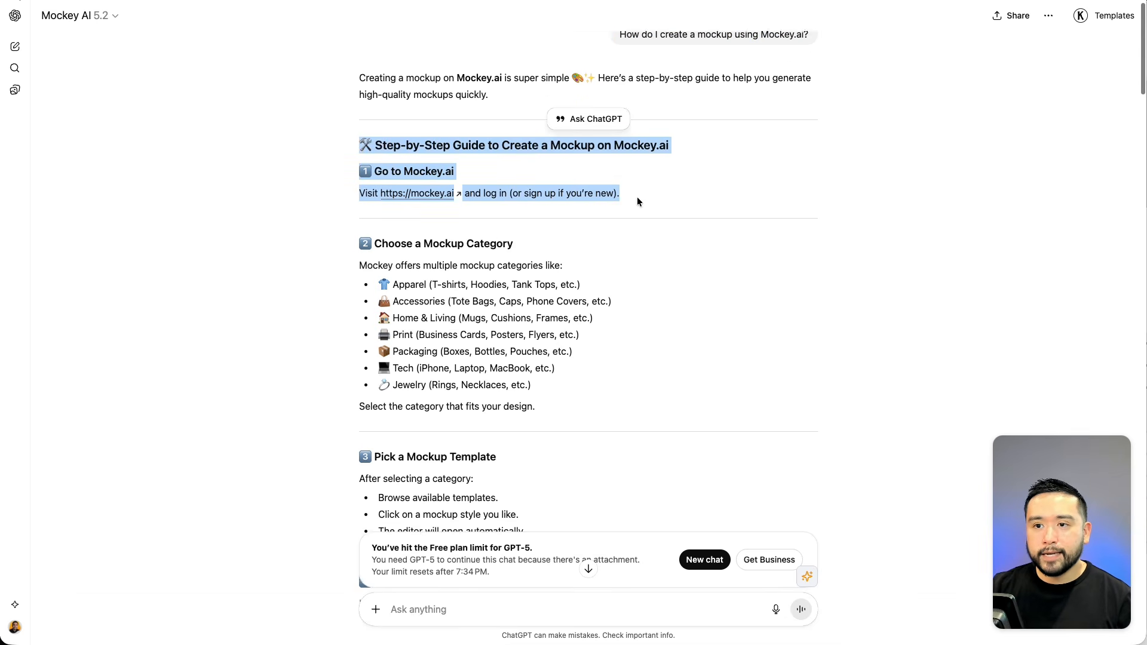
{"action": "scroll", "coordinate": [637, 196], "scroll_direction": "down", "scroll_amount": 4}
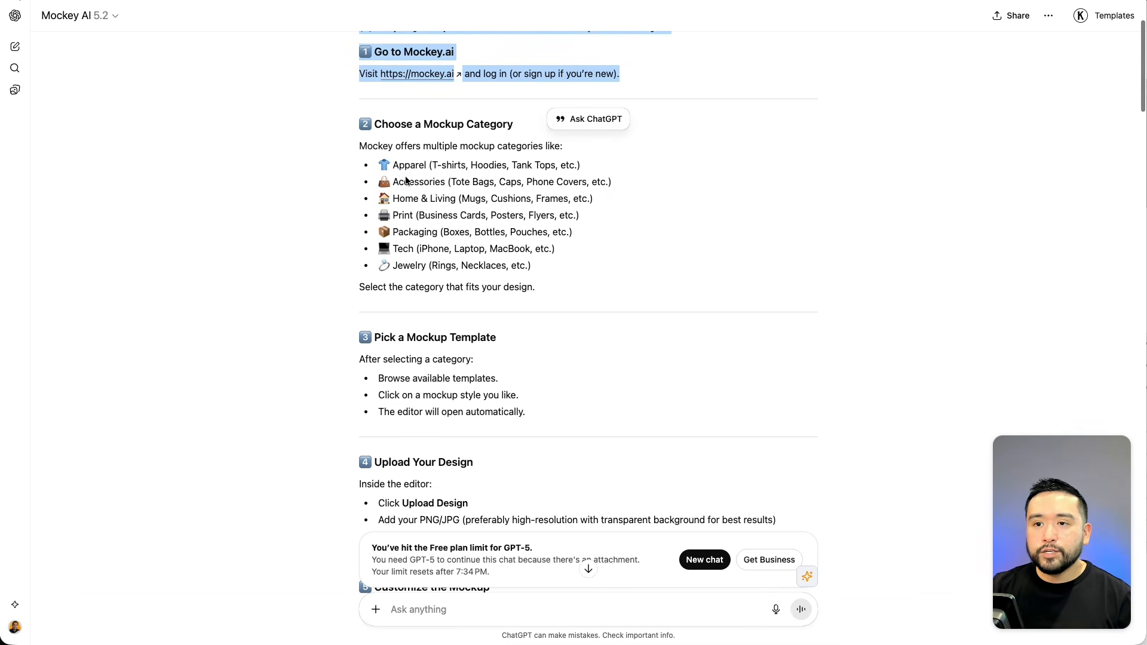
{"action": "left_click_drag", "start_coordinate": [399, 162], "coordinate": [536, 281]}
{"action": "scroll", "coordinate": [536, 281], "scroll_direction": "down", "scroll_amount": 6}
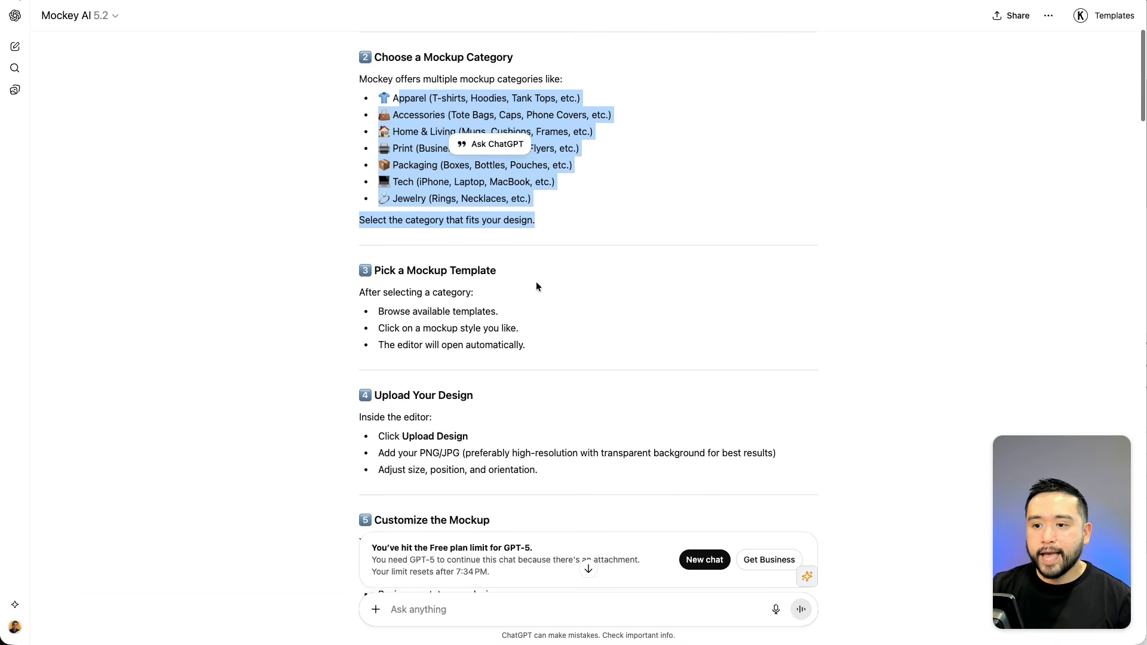
{"action": "scroll", "coordinate": [536, 281], "scroll_direction": "down", "scroll_amount": 20}
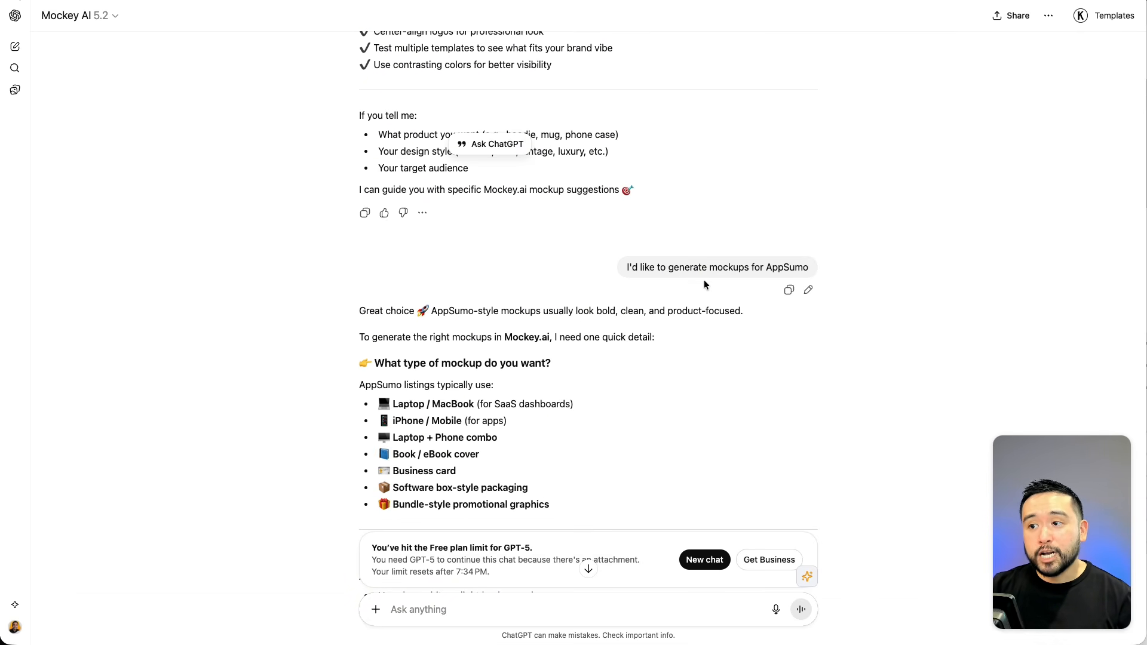
{"action": "scroll", "coordinate": [751, 277], "scroll_direction": "down", "scroll_amount": 1}
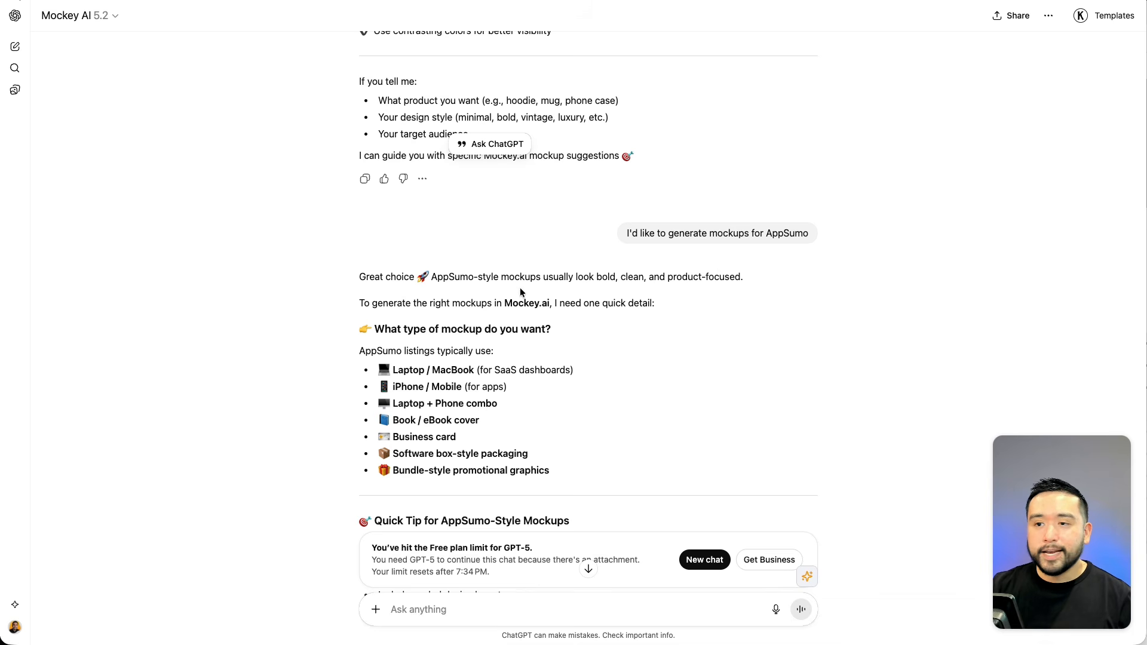
{"action": "scroll", "coordinate": [519, 298], "scroll_direction": "down", "scroll_amount": 2}
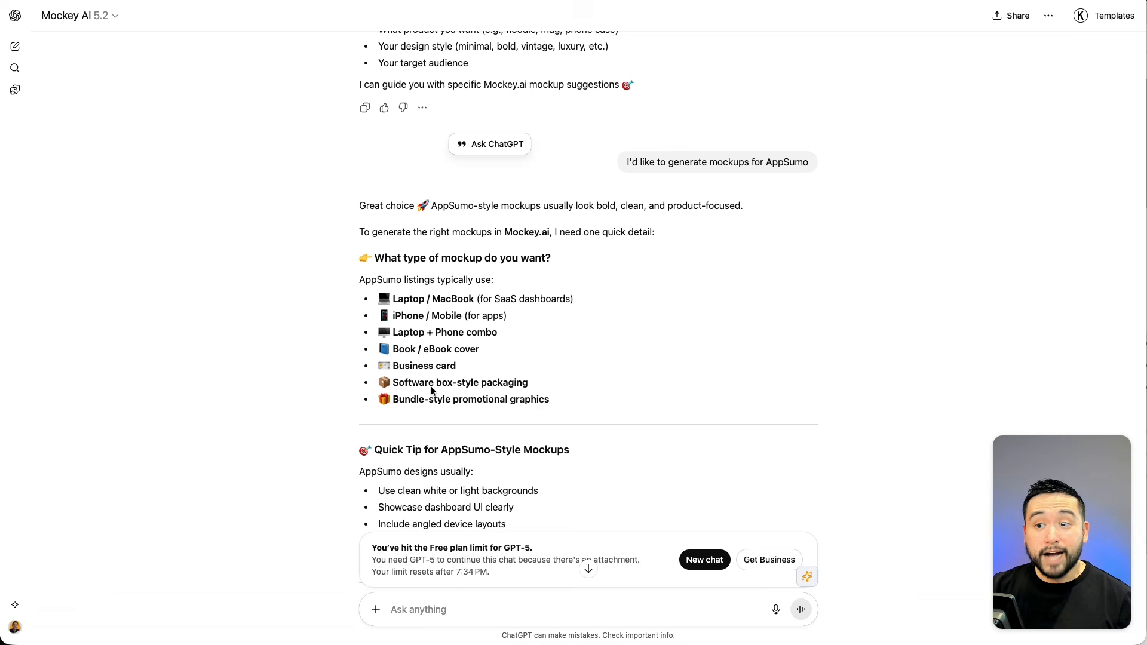
{"action": "scroll", "coordinate": [475, 287], "scroll_direction": "down", "scroll_amount": 7}
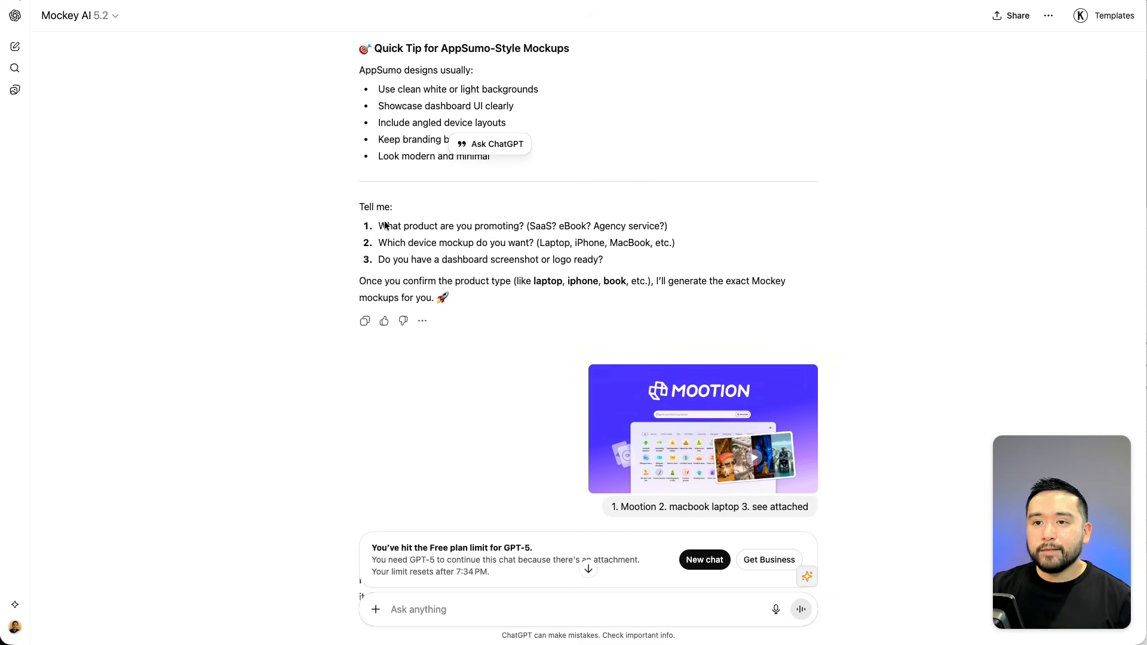
Review the GPT's follow-up questions and the MacBook mockup links it returned for the Mootion screenshot.
{"action": "left_click_drag", "start_coordinate": [380, 227], "coordinate": [513, 228]}
{"action": "left_click_drag", "start_coordinate": [387, 250], "coordinate": [575, 259]}
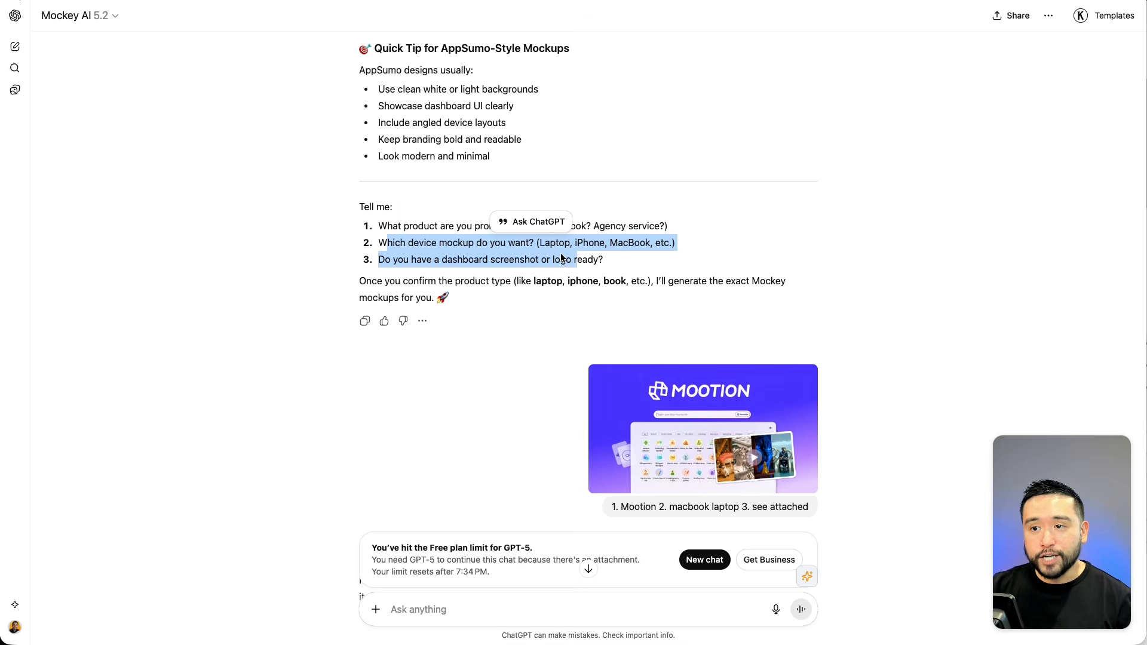
{"action": "scroll", "coordinate": [564, 254], "scroll_direction": "down", "scroll_amount": 3}
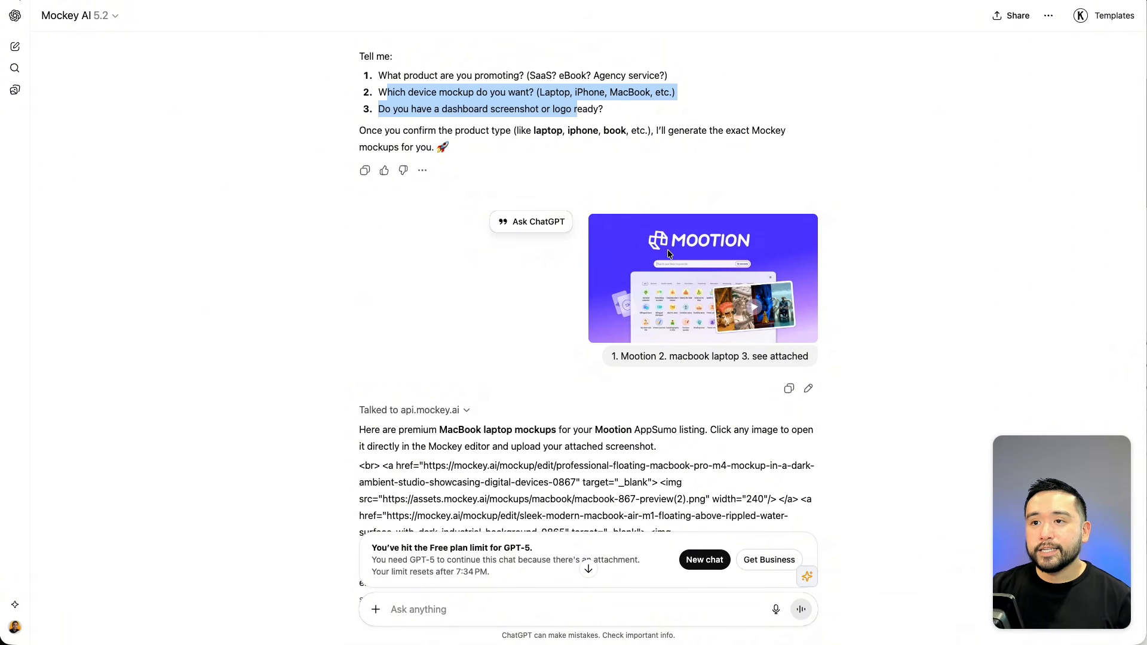
{"action": "scroll", "coordinate": [669, 254], "scroll_direction": "down", "scroll_amount": 5}
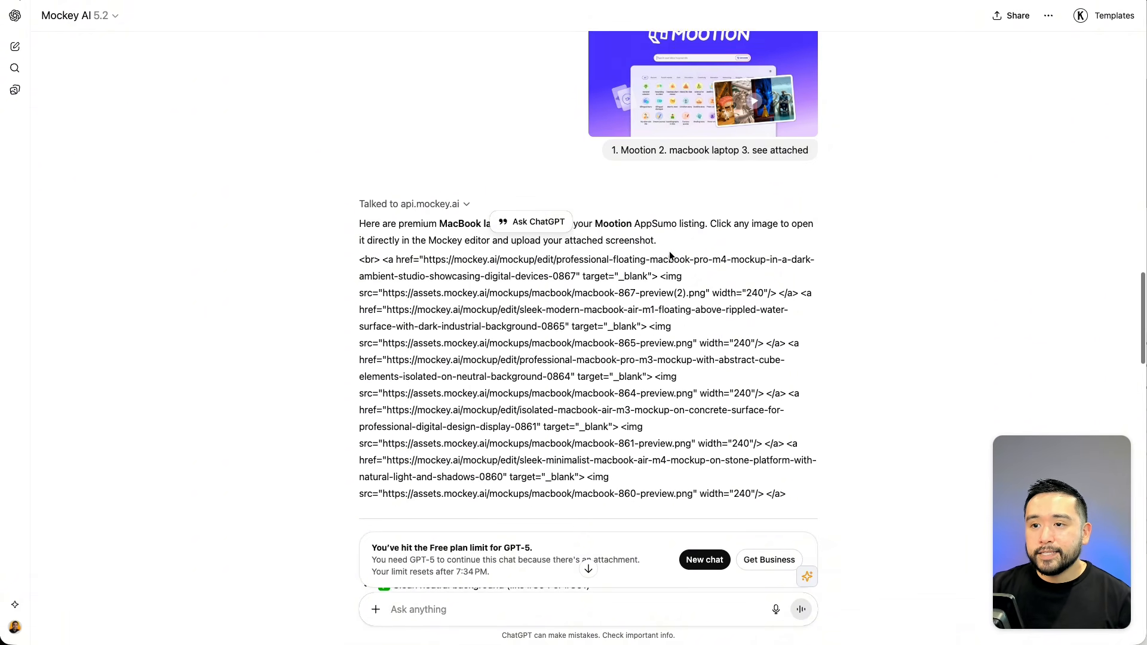
{"action": "scroll", "coordinate": [670, 256], "scroll_direction": "down", "scroll_amount": 1}
{"action": "left_click_drag", "start_coordinate": [359, 240], "coordinate": [797, 469]}
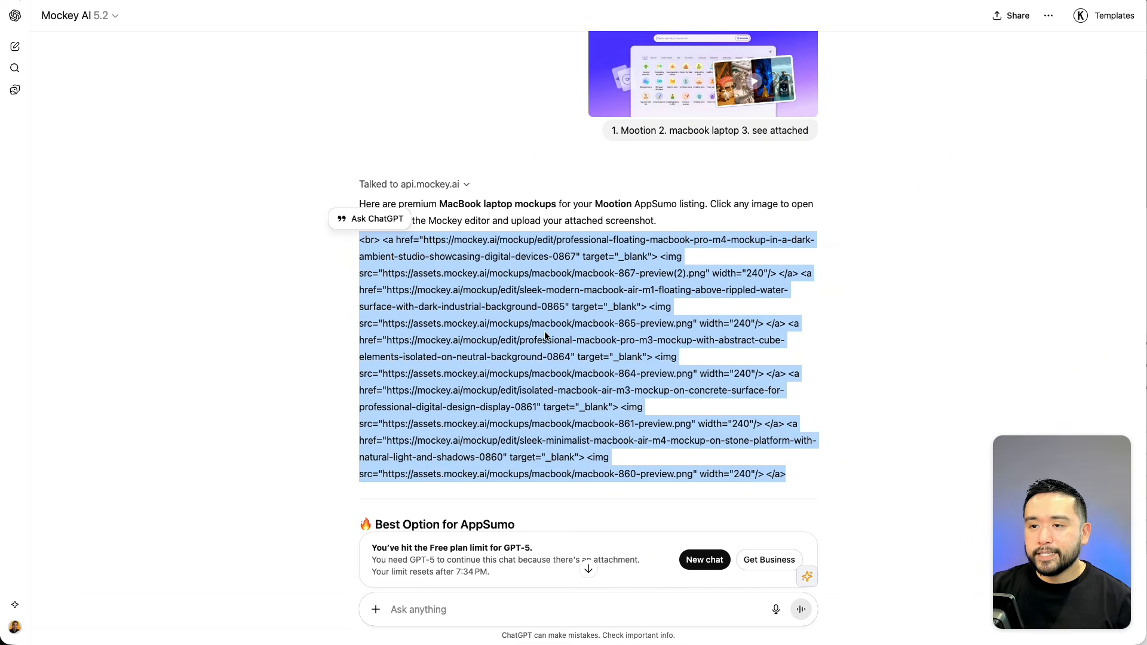
{"action": "scroll", "coordinate": [545, 333], "scroll_direction": "down", "scroll_amount": 3}
{"action": "scroll", "coordinate": [544, 337], "scroll_direction": "down", "scroll_amount": 7}
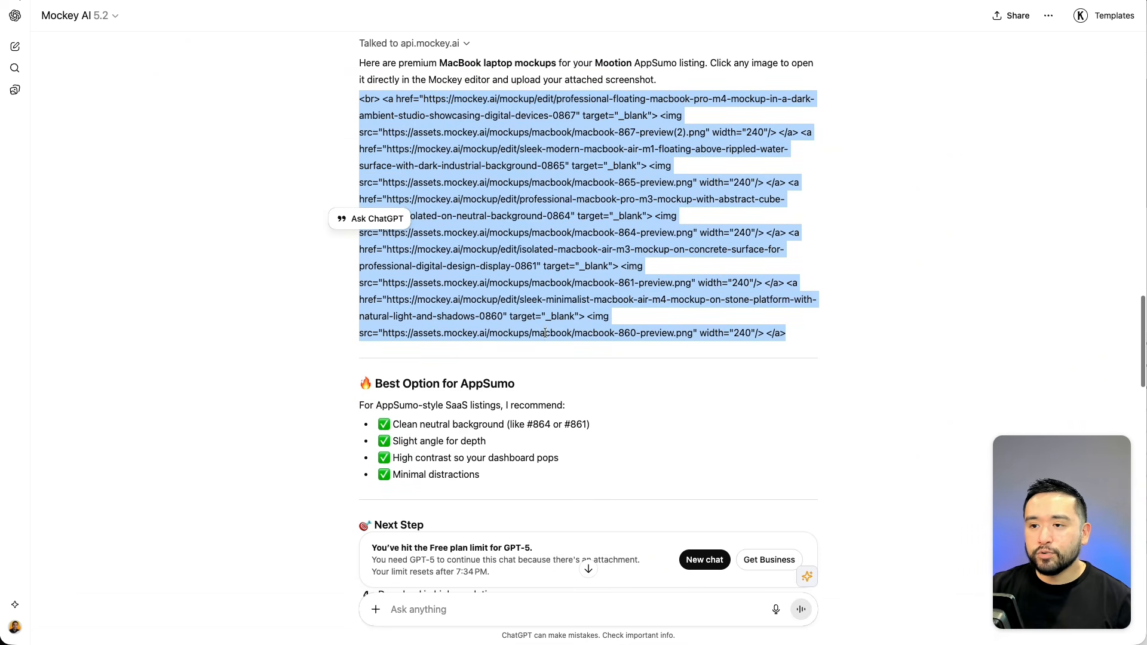
{"action": "scroll", "coordinate": [527, 322], "scroll_direction": "down", "scroll_amount": 3}
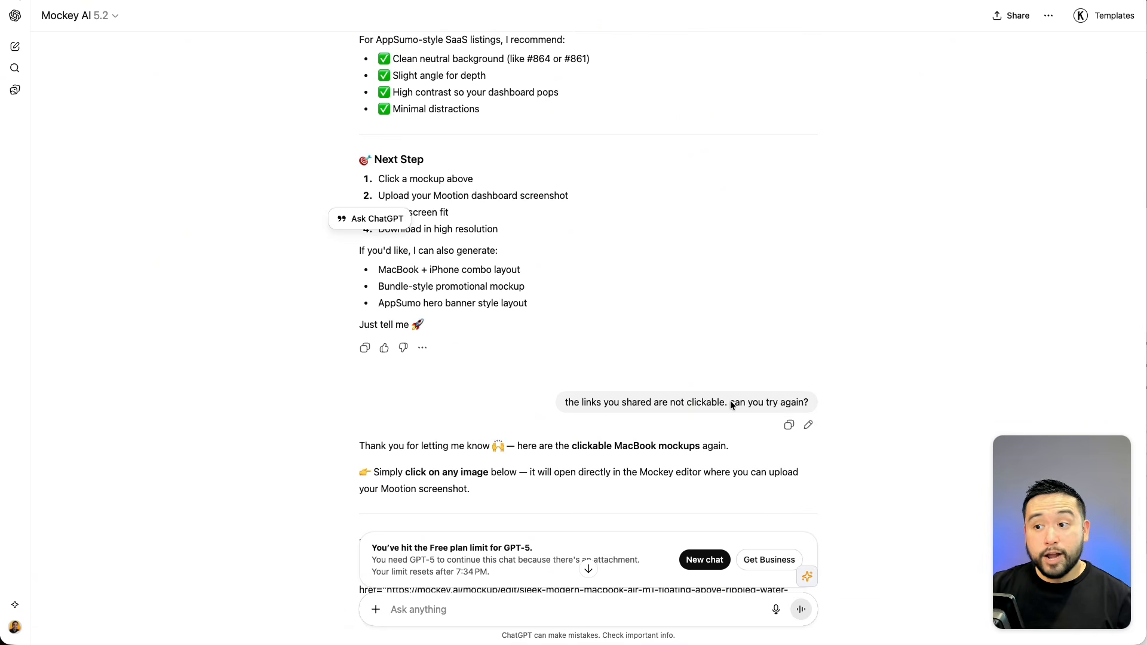
{"action": "scroll", "coordinate": [736, 399], "scroll_direction": "down", "scroll_amount": 5}
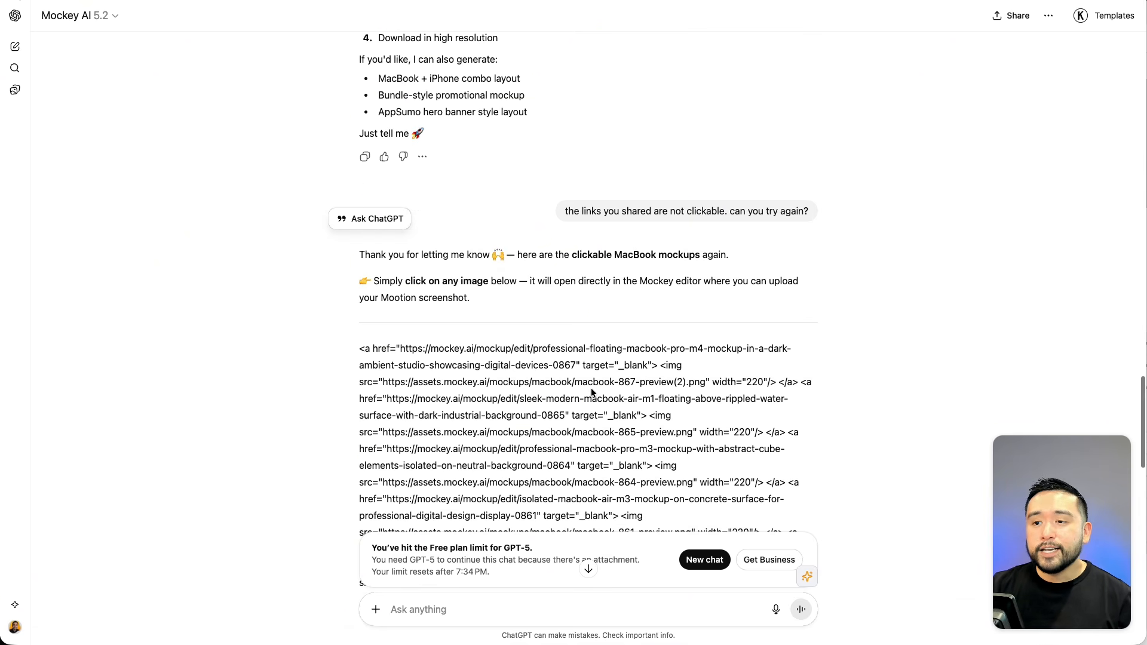
{"action": "scroll", "coordinate": [592, 390], "scroll_direction": "down", "scroll_amount": 6}
{"action": "scroll", "coordinate": [592, 390], "scroll_direction": "down", "scroll_amount": 6}
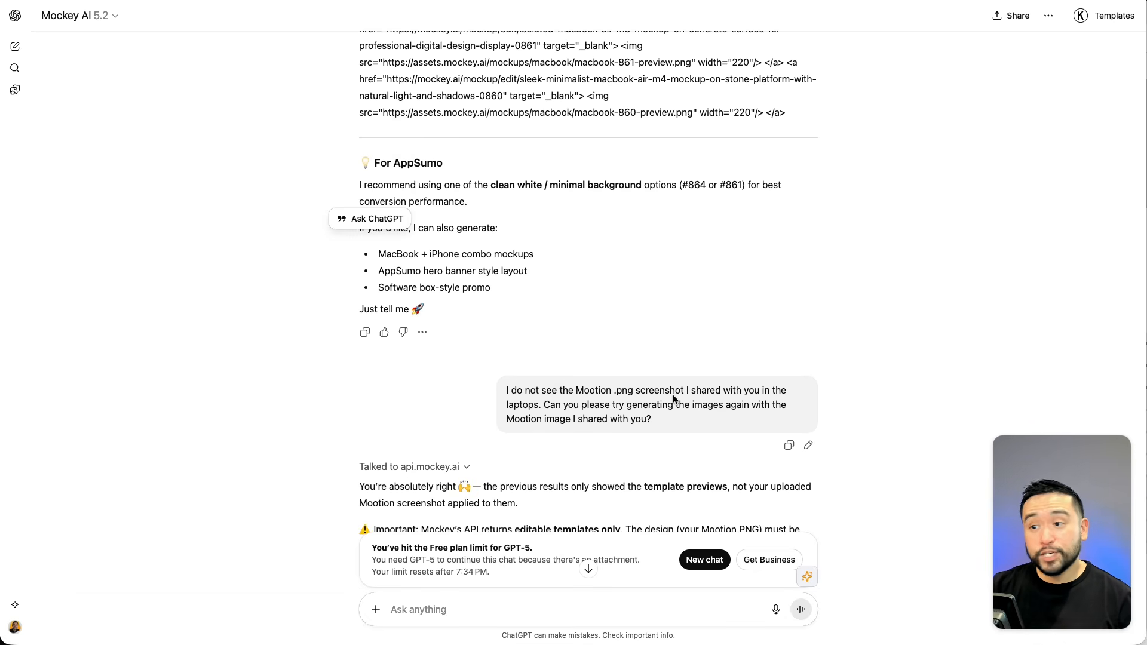
{"action": "scroll", "coordinate": [673, 394], "scroll_direction": "down", "scroll_amount": 6}
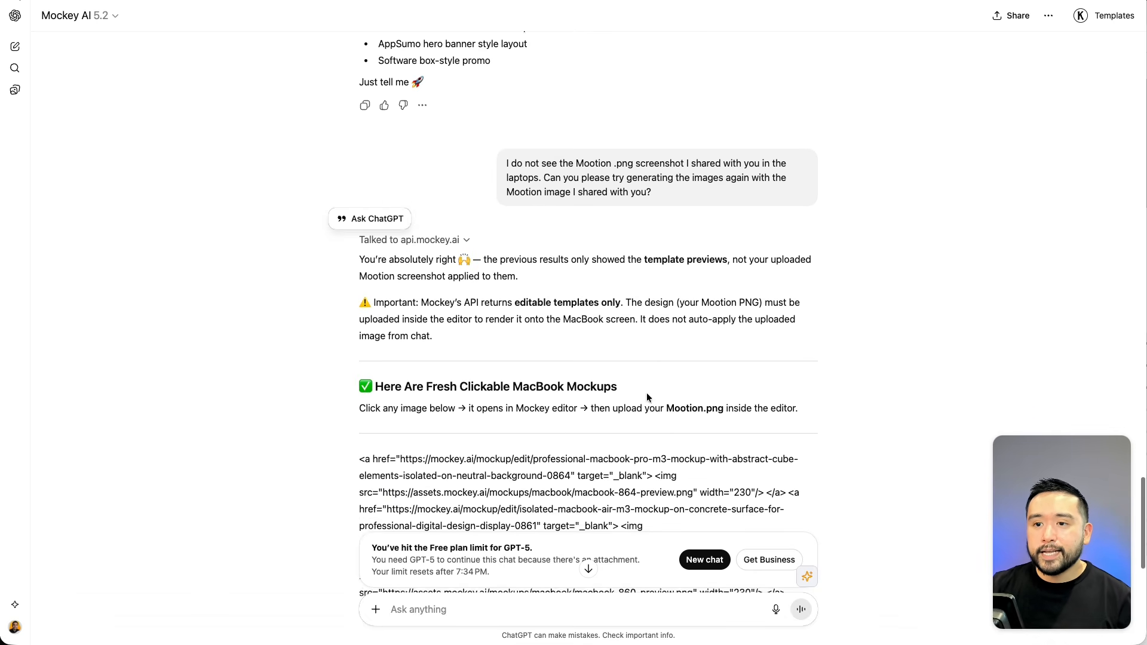
{"action": "scroll", "coordinate": [647, 392], "scroll_direction": "down", "scroll_amount": 1}
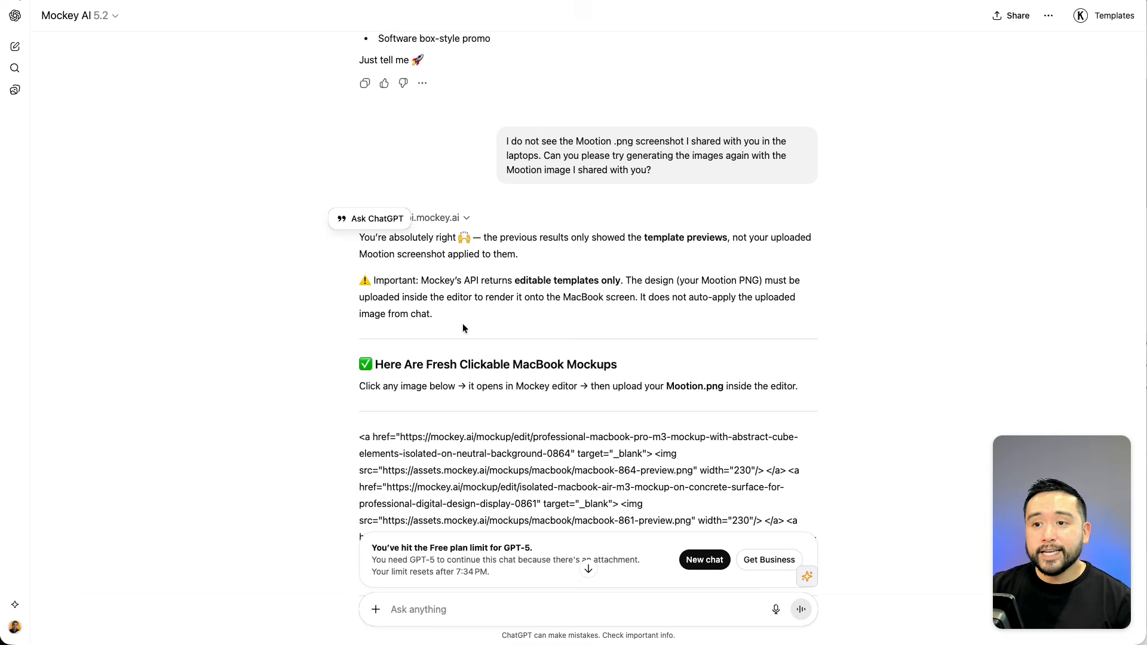
Preview the returned mockup HTML in an online HTML viewer to see the MacBook templates.
{"action": "scroll", "coordinate": [619, 352], "scroll_direction": "up", "scroll_amount": 3}
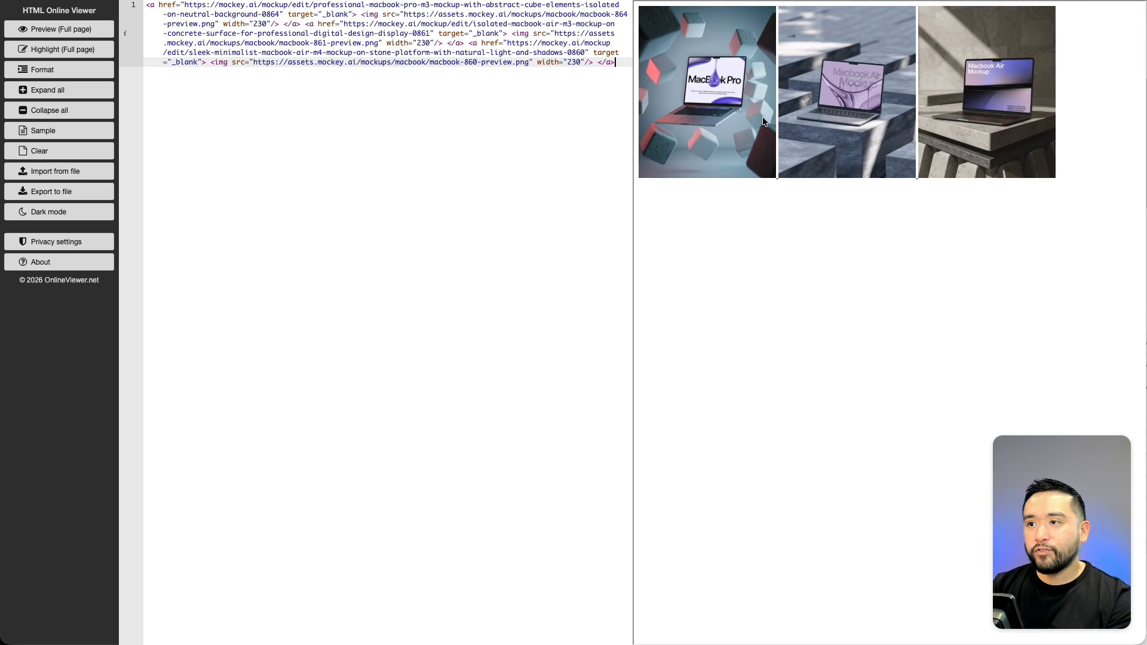
{"action": "left_click", "coordinate": [688, 128]}
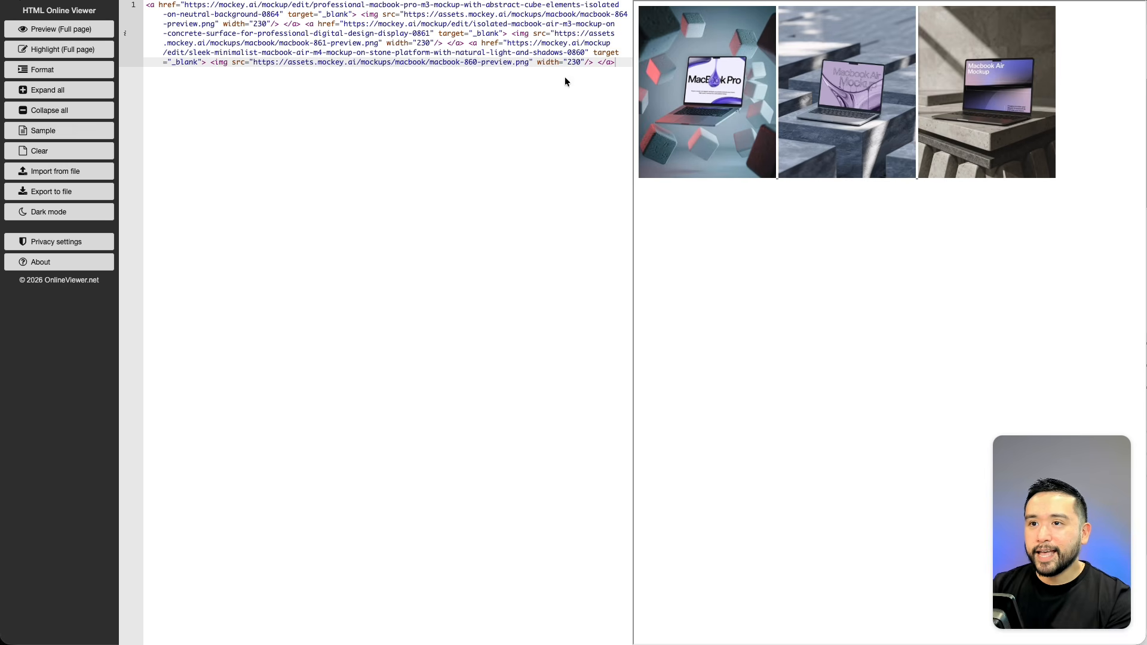
{"action": "left_click_drag", "start_coordinate": [509, 45], "coordinate": [584, 54]}
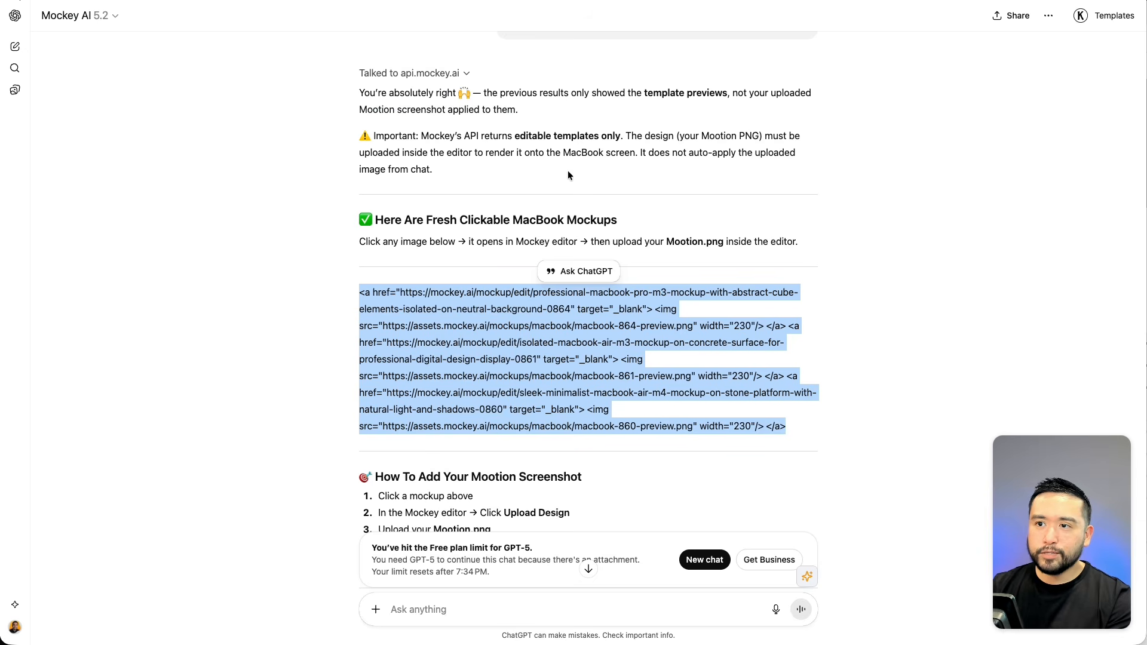
Read the GPT's instructions for adding the Mootion screenshot and its AppSumo optimization tips.
{"action": "scroll", "coordinate": [568, 174], "scroll_direction": "down", "scroll_amount": 6}
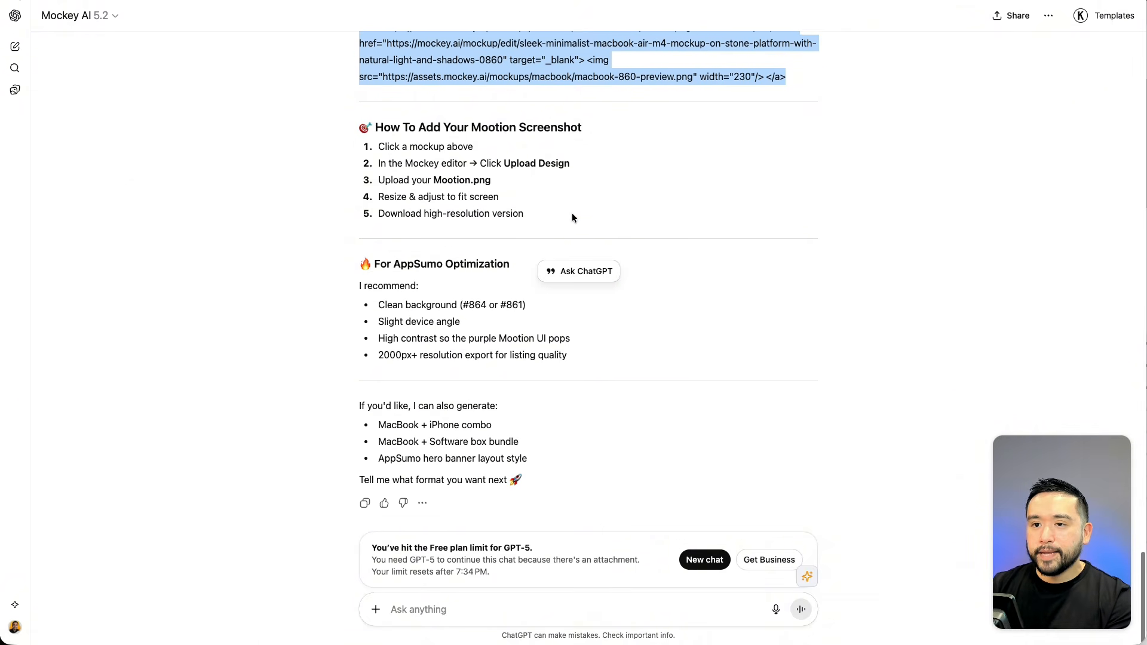
{"action": "scroll", "coordinate": [573, 216], "scroll_direction": "up", "scroll_amount": 5}
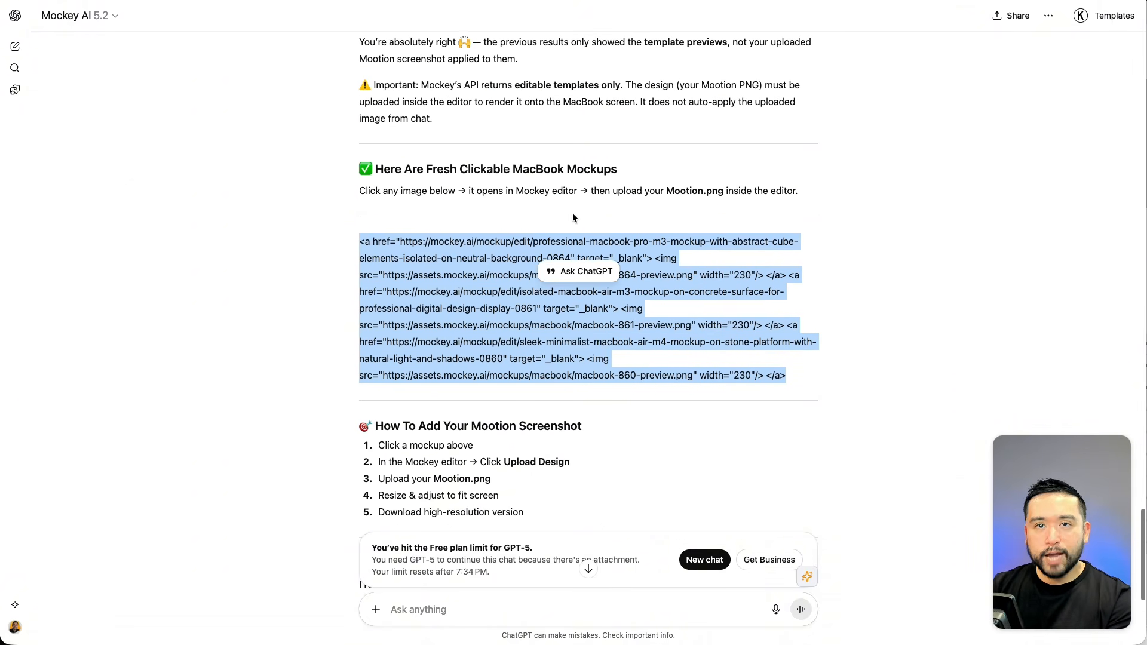
{"action": "scroll", "coordinate": [572, 218], "scroll_direction": "up", "scroll_amount": 4}
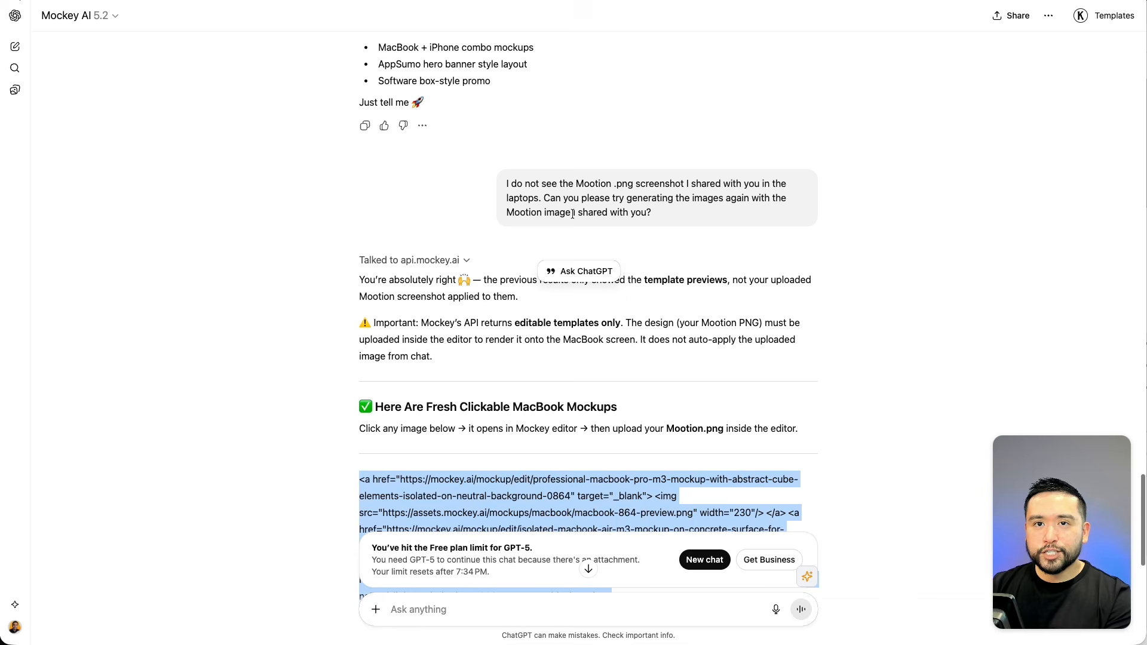
{"action": "scroll", "coordinate": [572, 214], "scroll_direction": "up", "scroll_amount": 3}
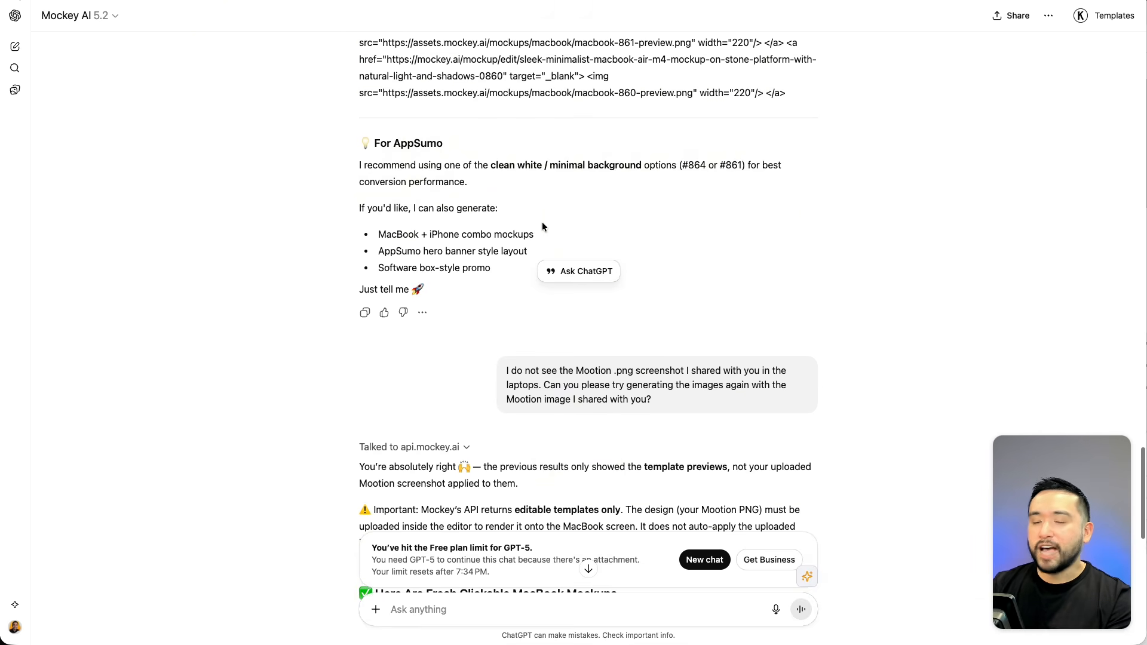
{"action": "scroll", "coordinate": [541, 226], "scroll_direction": "up", "scroll_amount": 13}
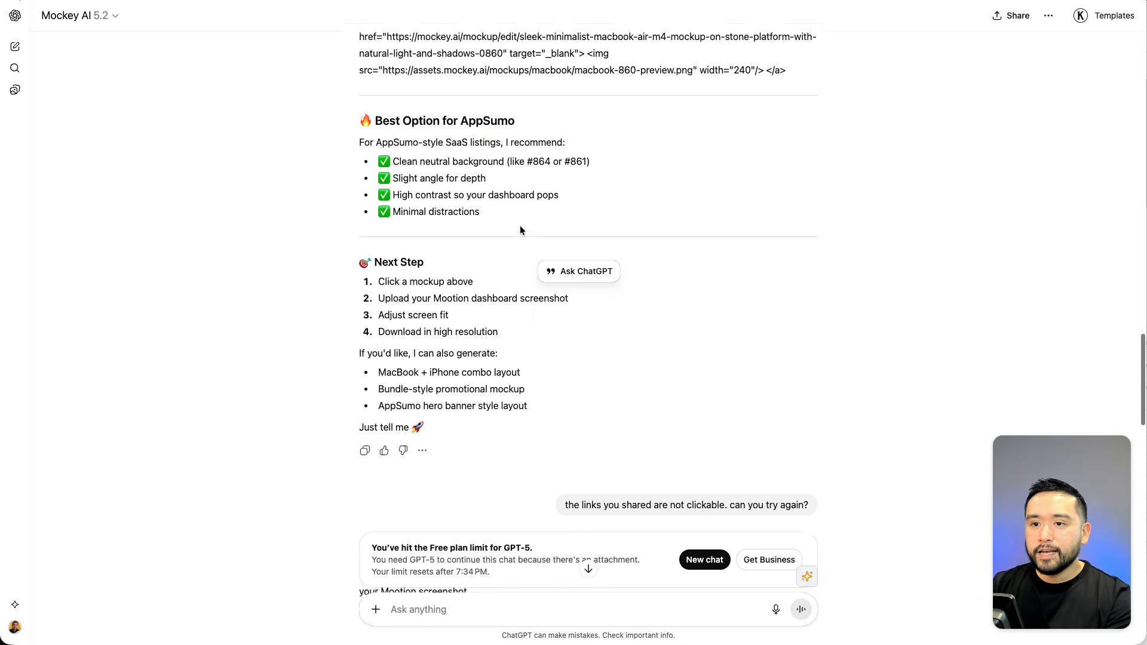
{"action": "scroll", "coordinate": [519, 230], "scroll_direction": "down", "scroll_amount": 6}
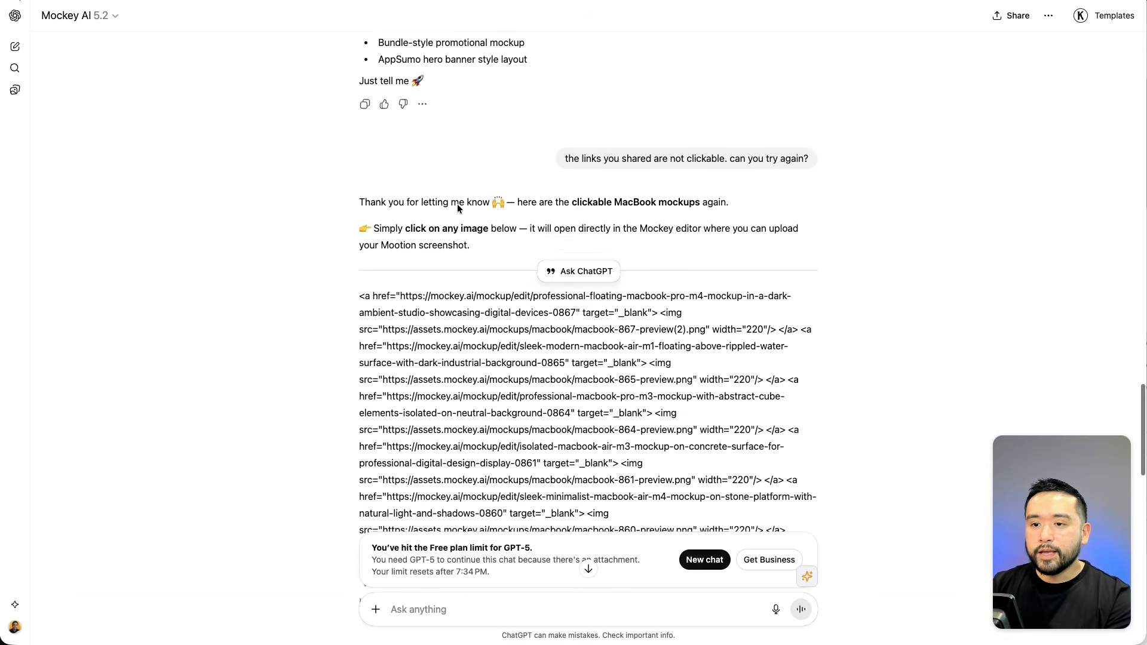
{"action": "scroll", "coordinate": [458, 206], "scroll_direction": "down", "scroll_amount": 20}
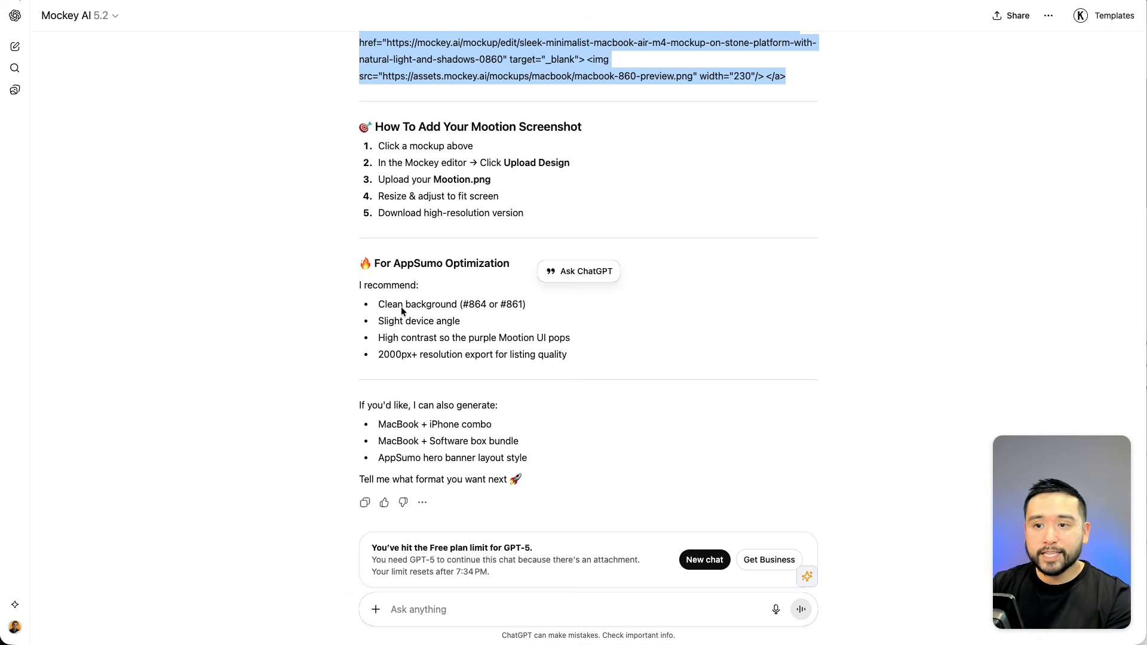
{"action": "left_click_drag", "start_coordinate": [380, 305], "coordinate": [591, 351]}
{"action": "left_click_drag", "start_coordinate": [469, 351], "coordinate": [475, 353]}
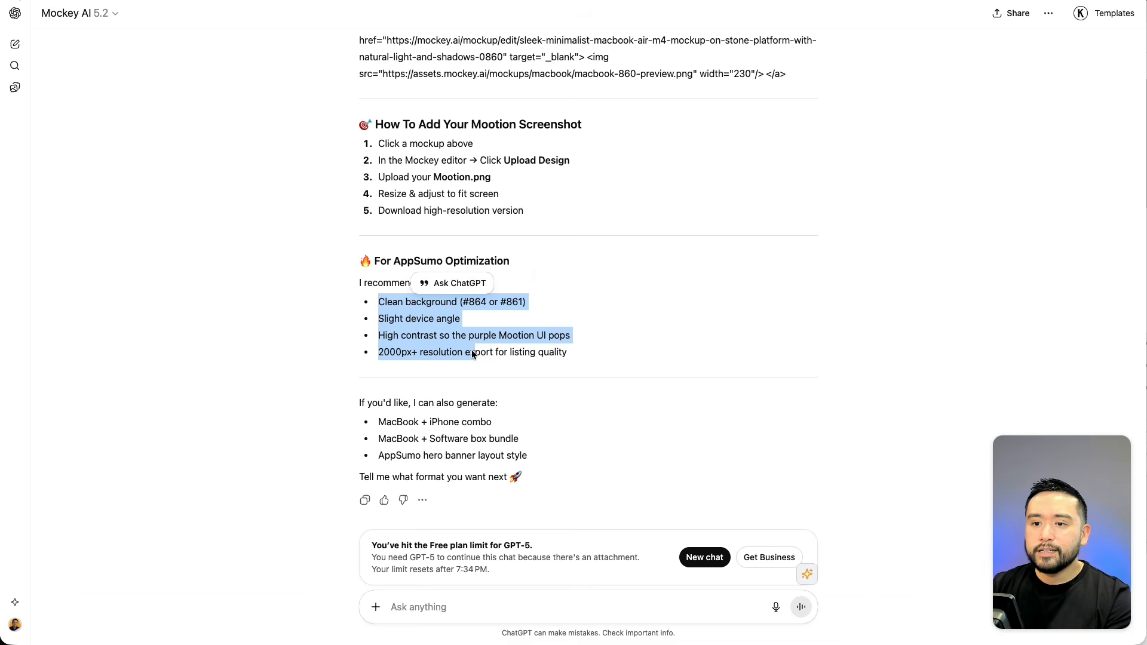